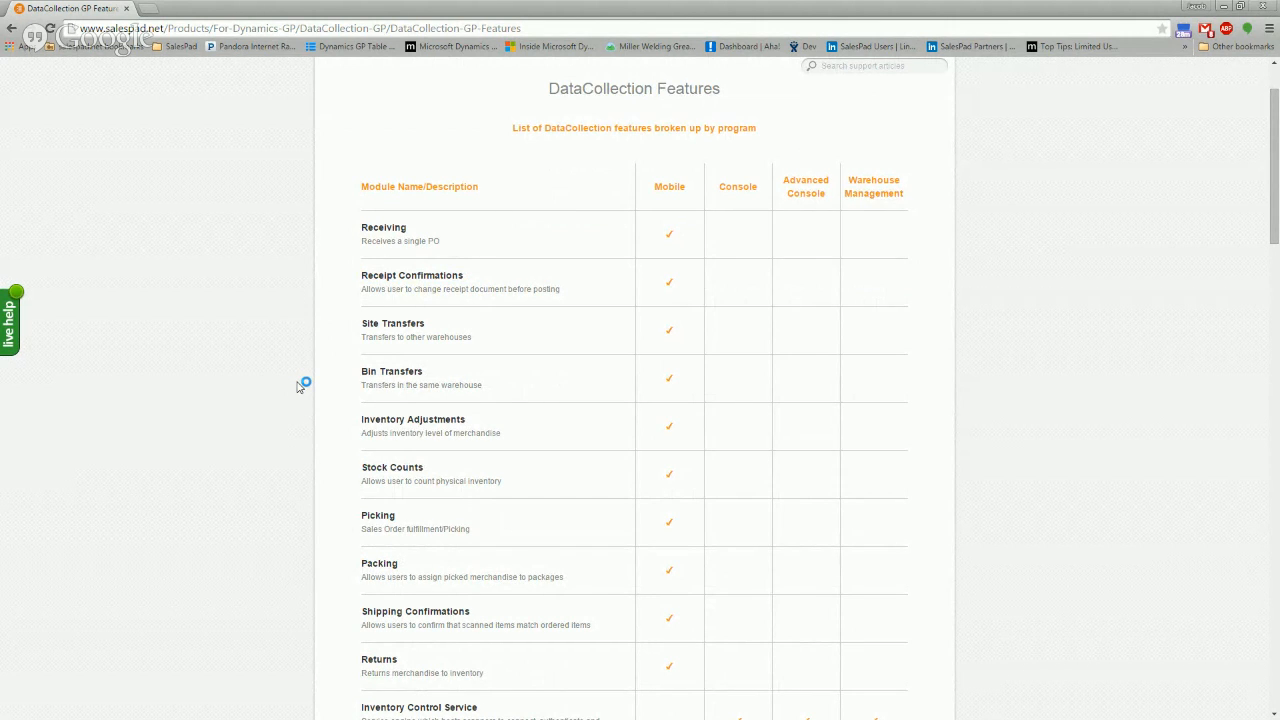
Scroll the DataCollection Features table down to Warehouse Management-only rows like Safety Stock Exceptions
scroll(280, 400, "down", 2)
scroll(280, 400, "down", 1)
scroll(280, 400, "up", 3)
scroll(282, 404, "down", 5)
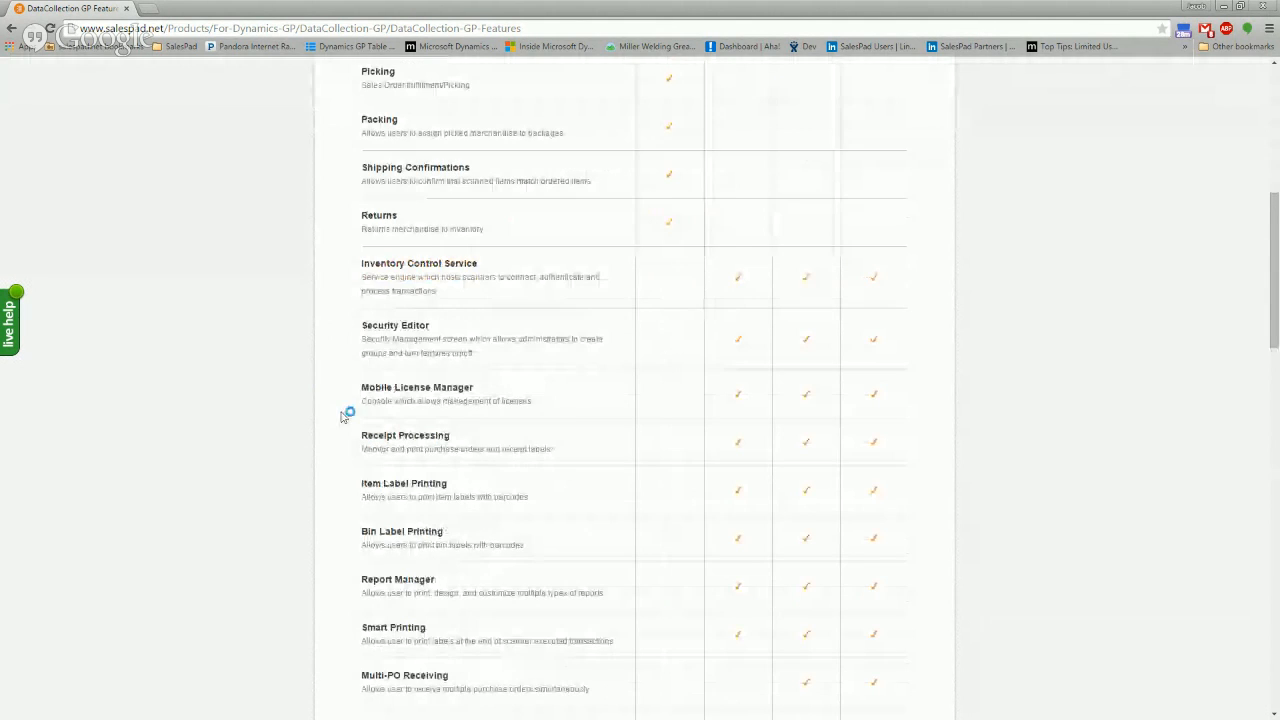
scroll(765, 520, "down", 1)
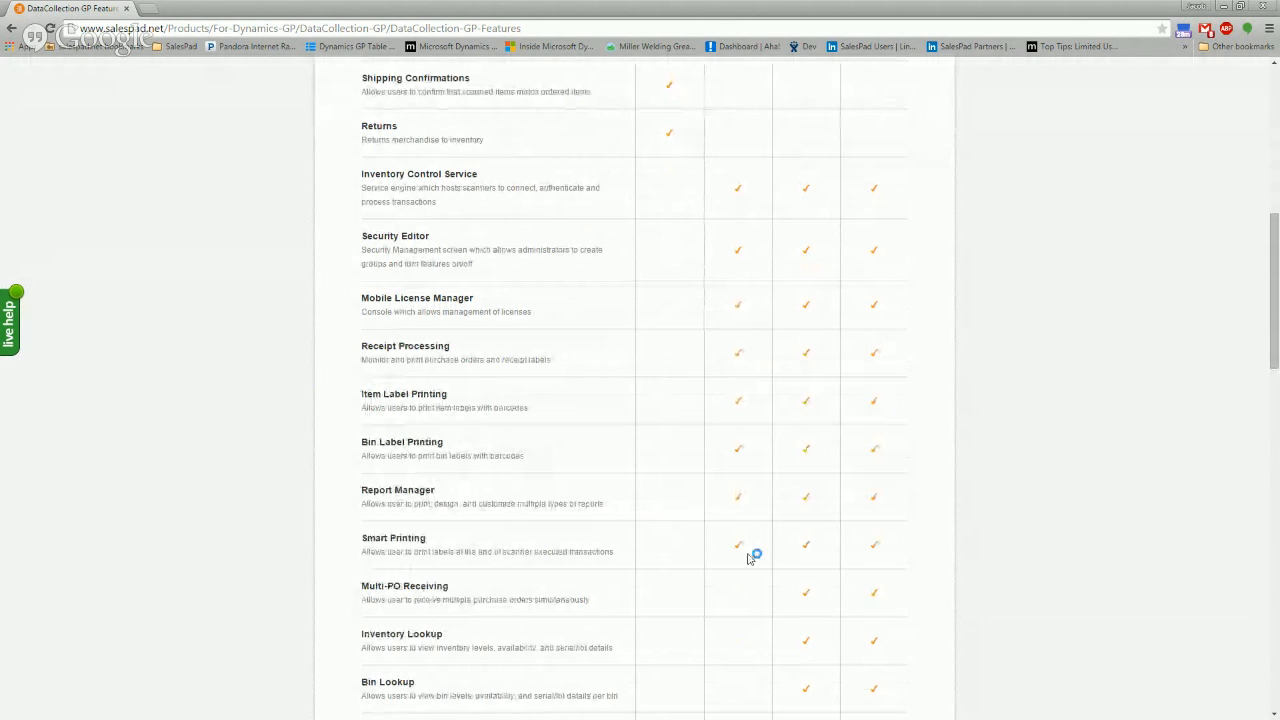
scroll(754, 540, "down", 3)
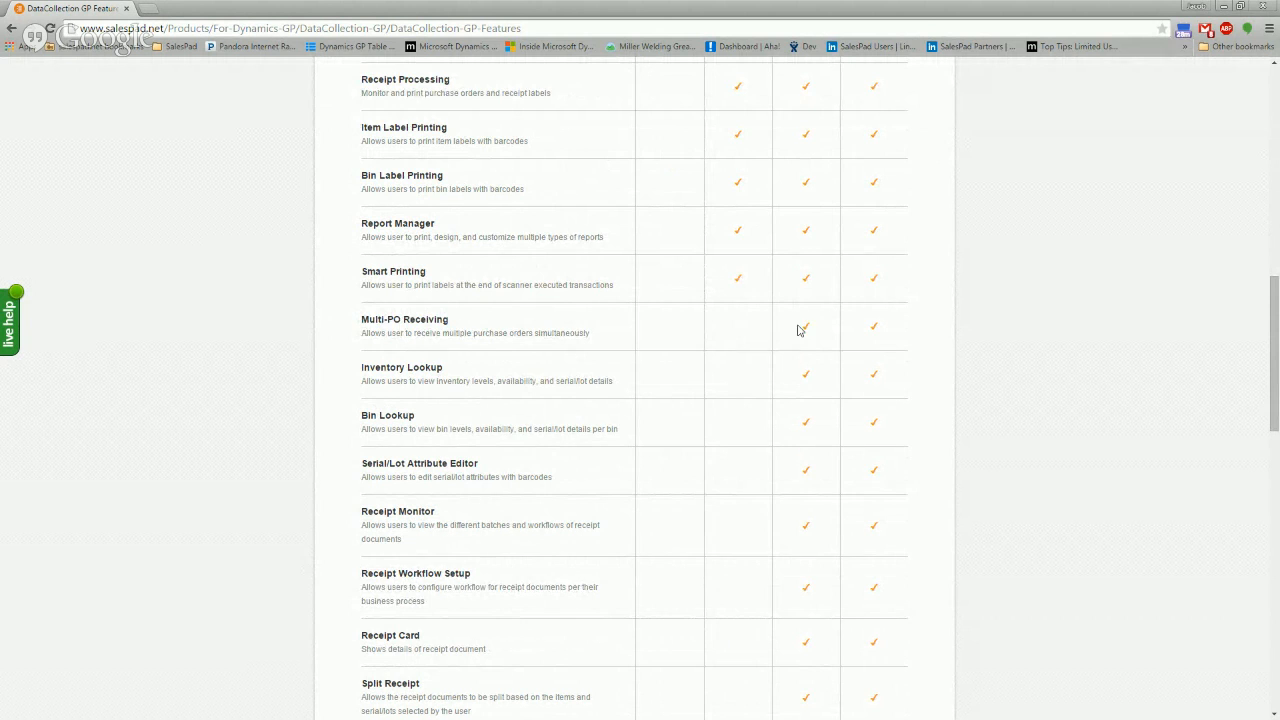
scroll(800, 325, "down", 2)
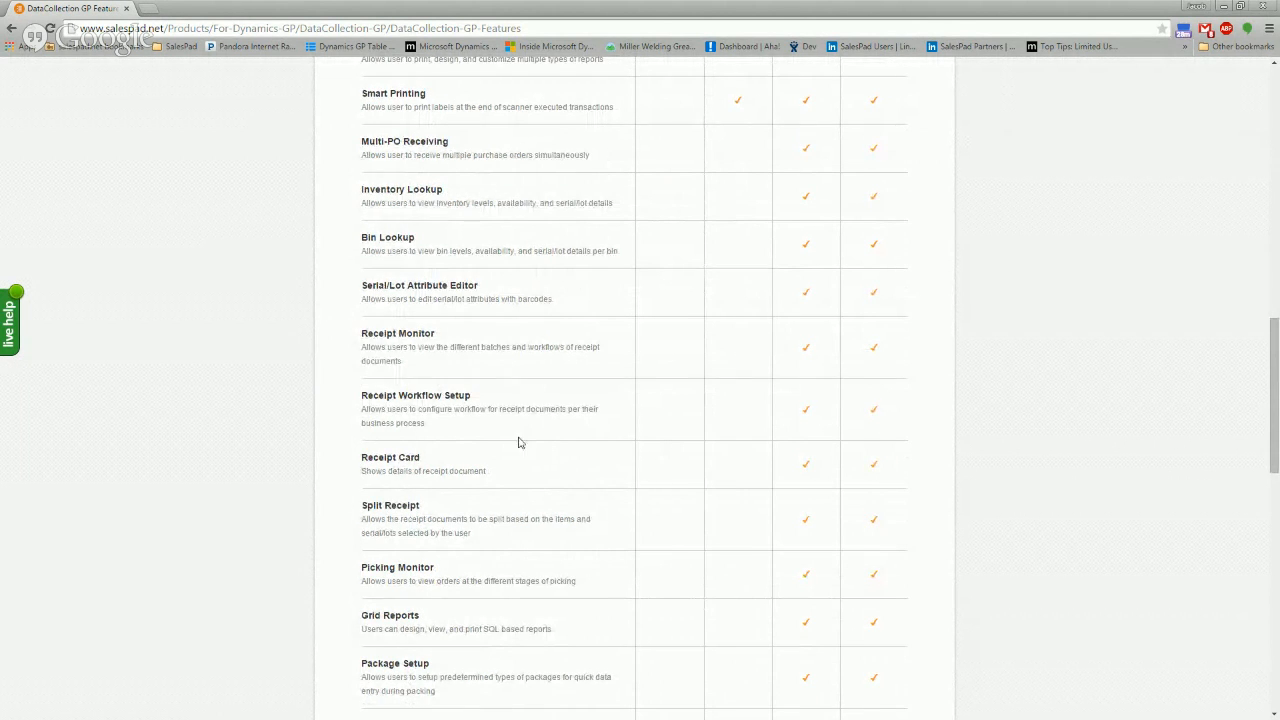
scroll(796, 421, "down", 2)
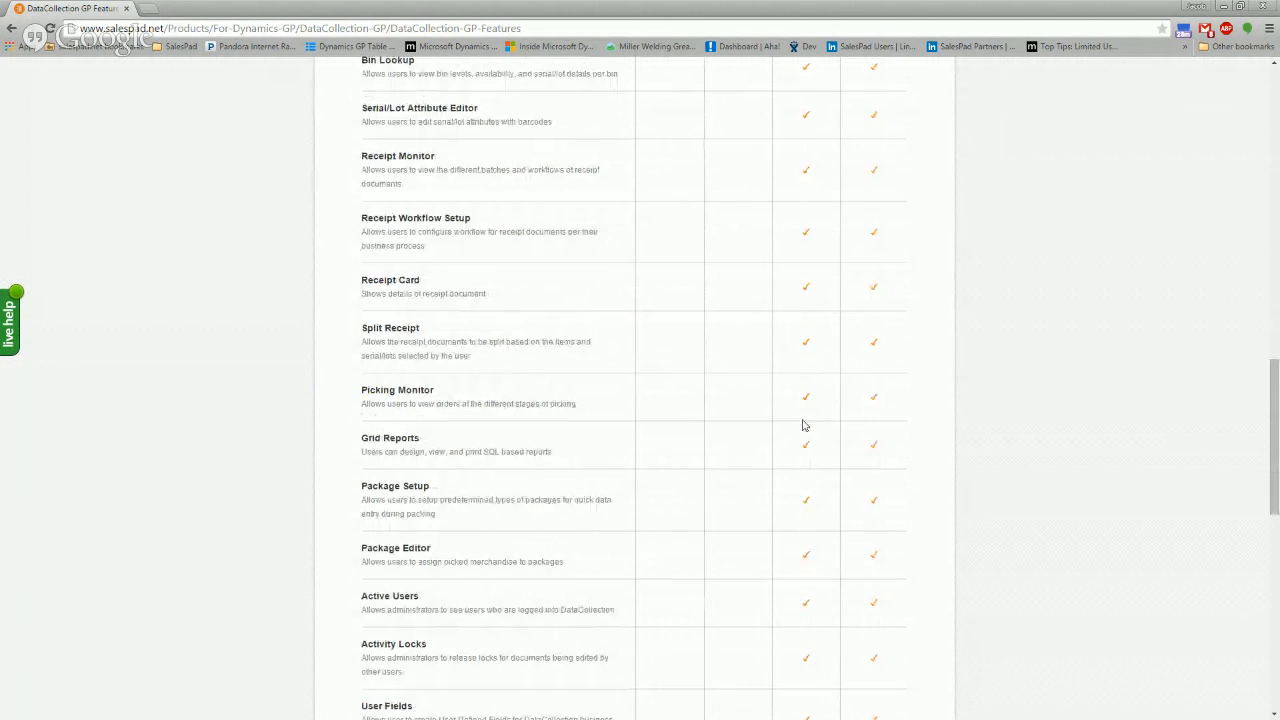
scroll(790, 398, "down", 5)
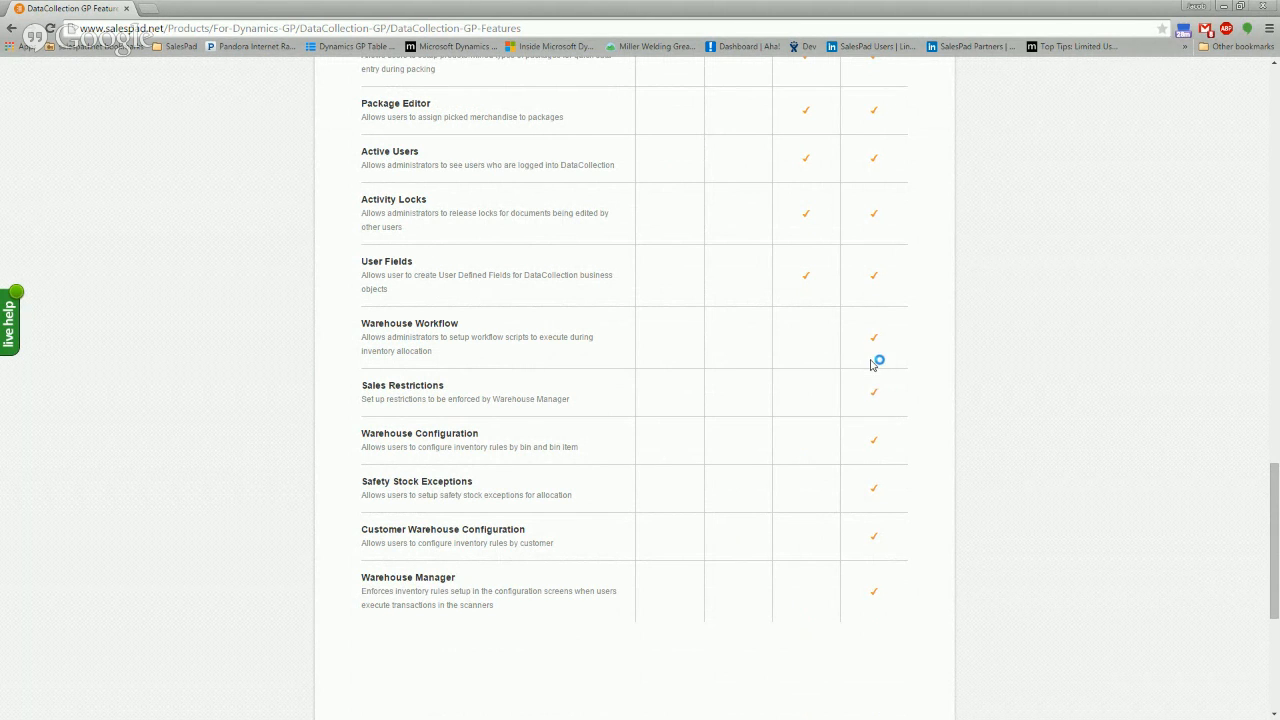
scroll(755, 495, "up", 15)
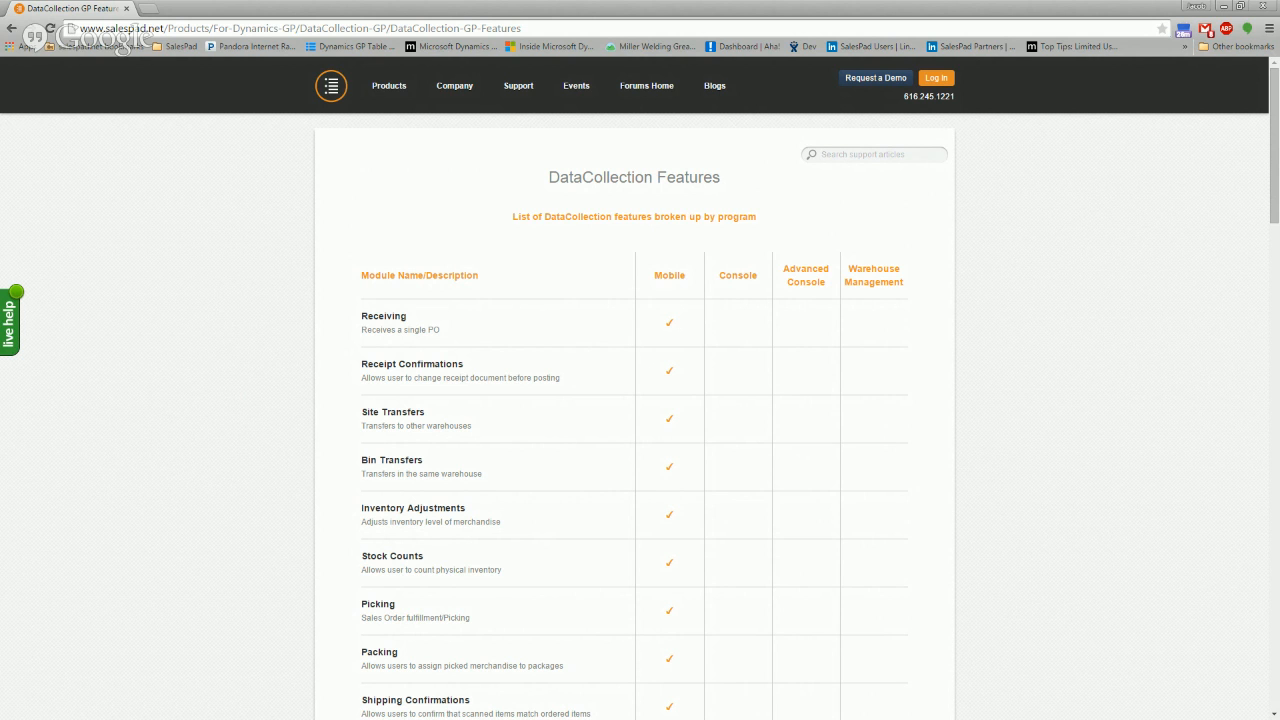
key("alt+Tab")
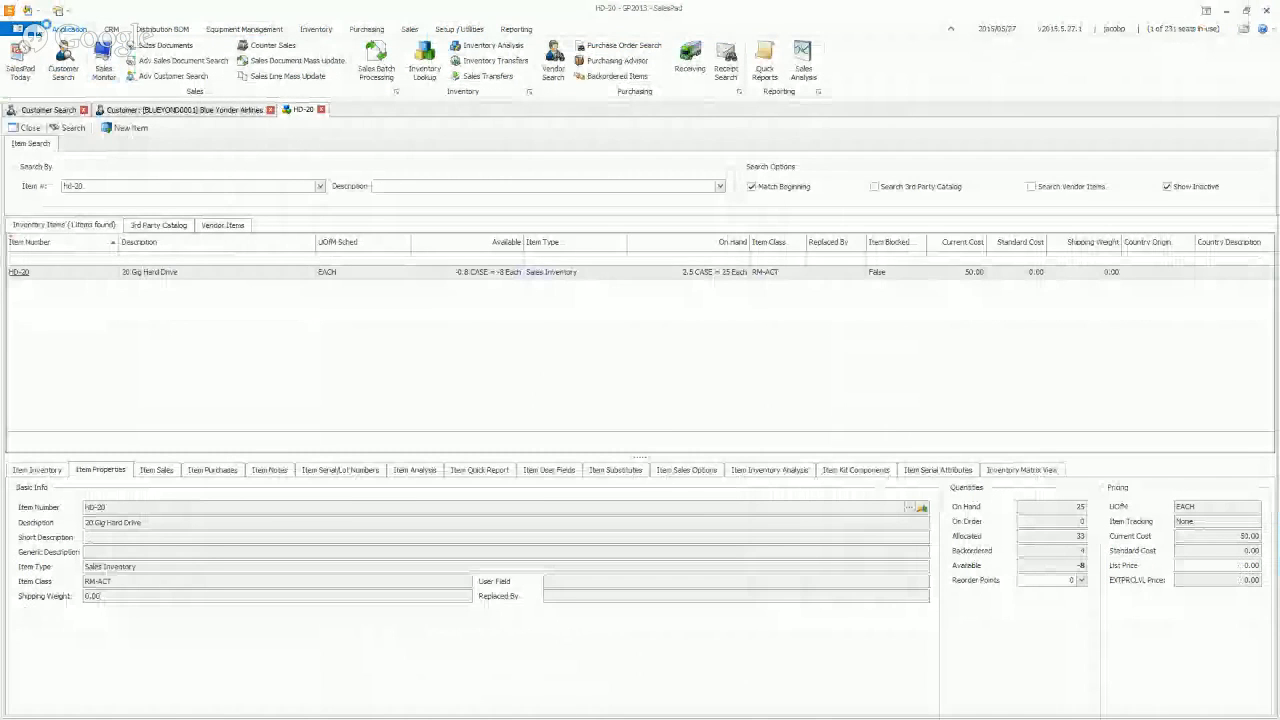
left_click(17, 28)
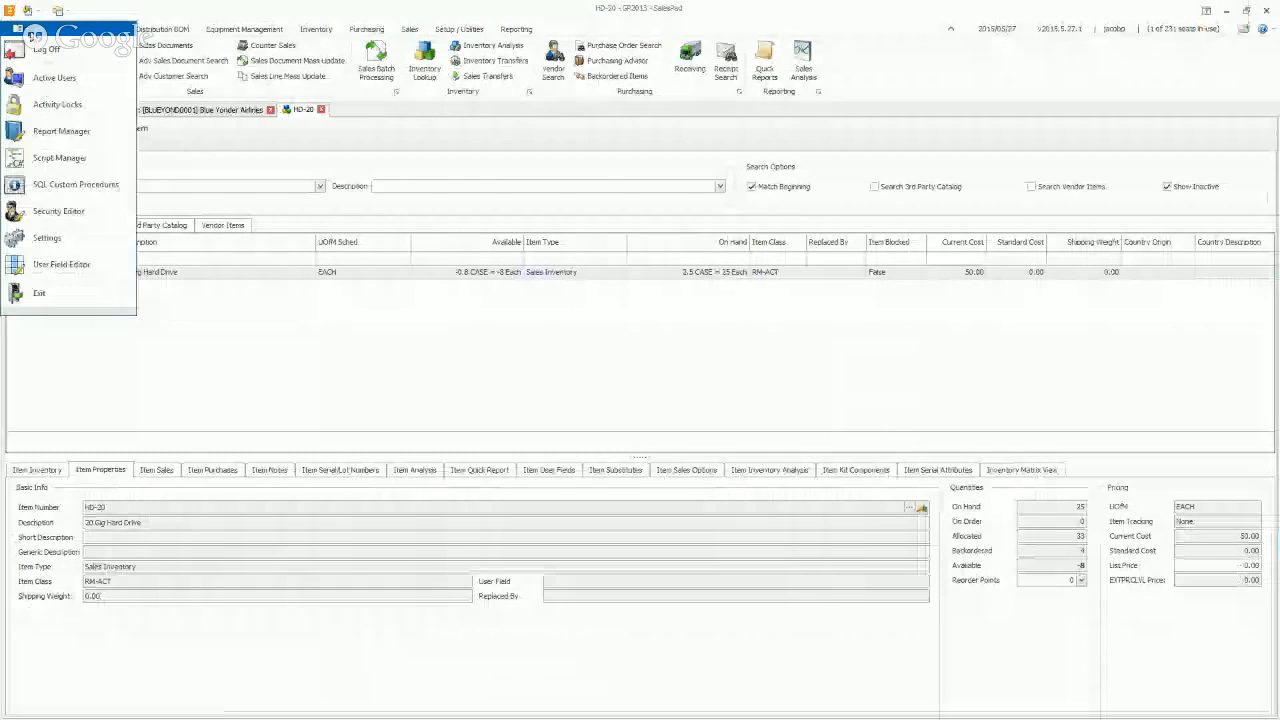
left_click(48, 237)
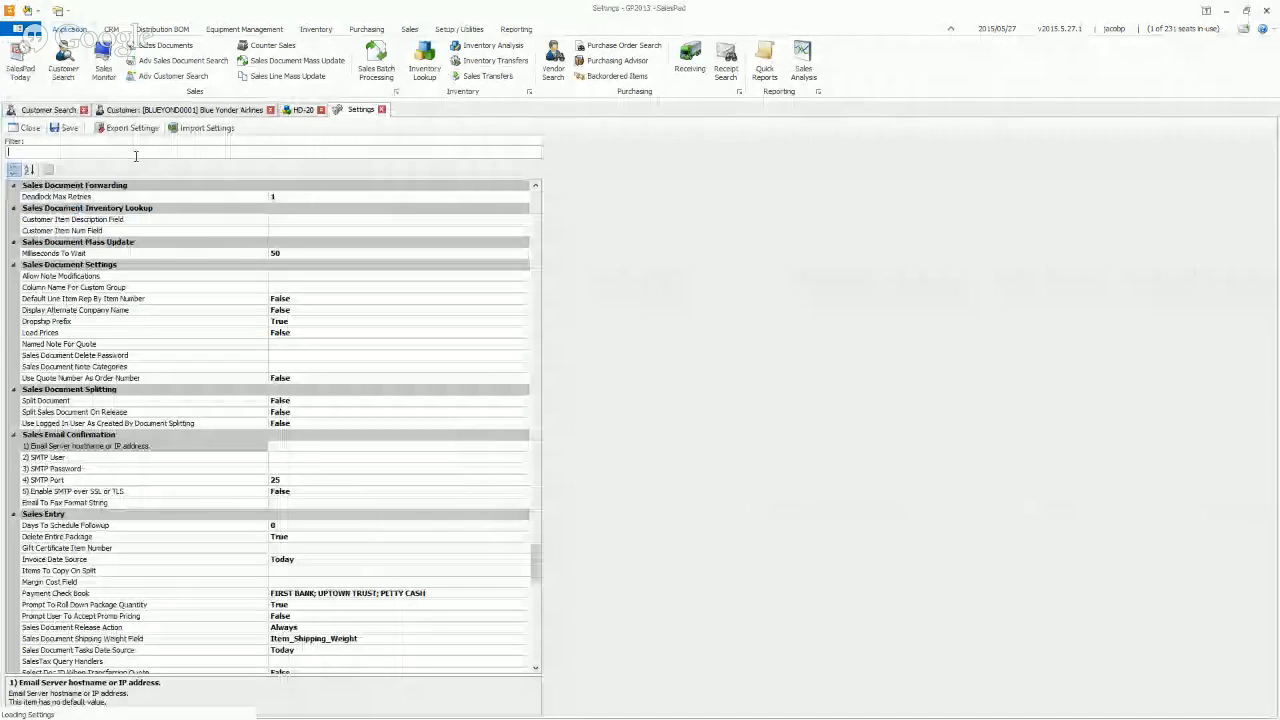
type("allo")
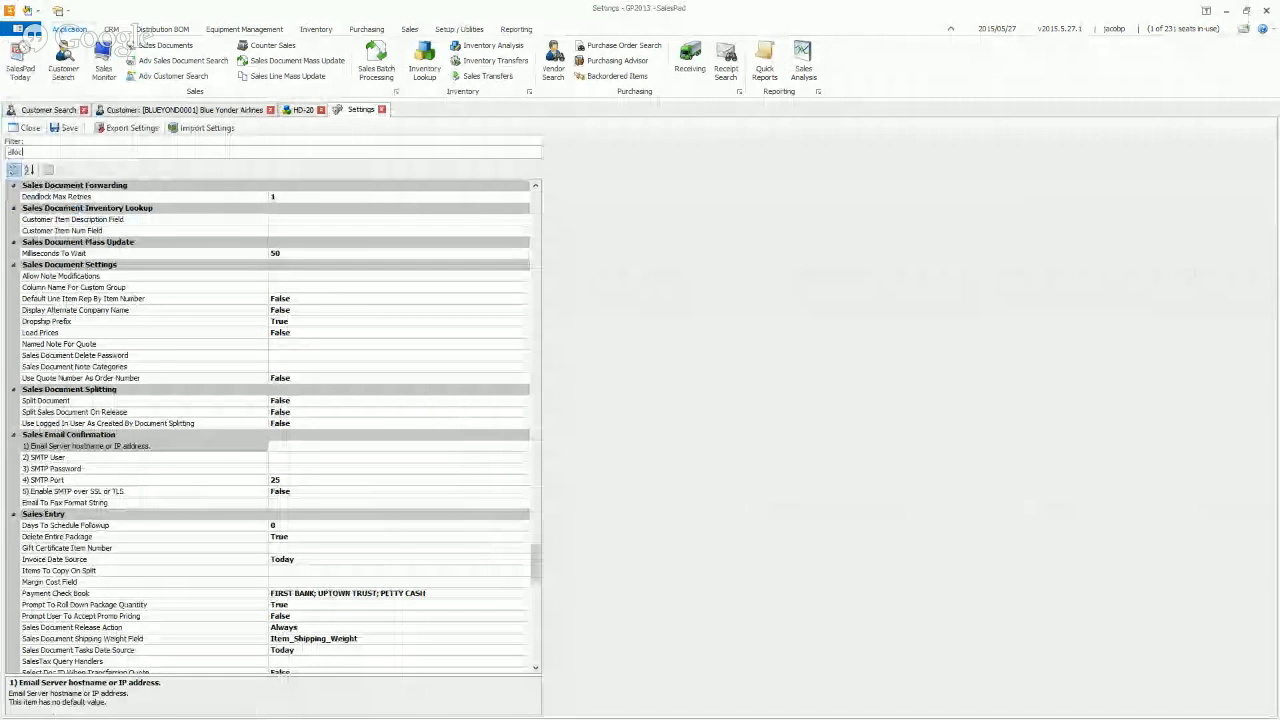
type("c")
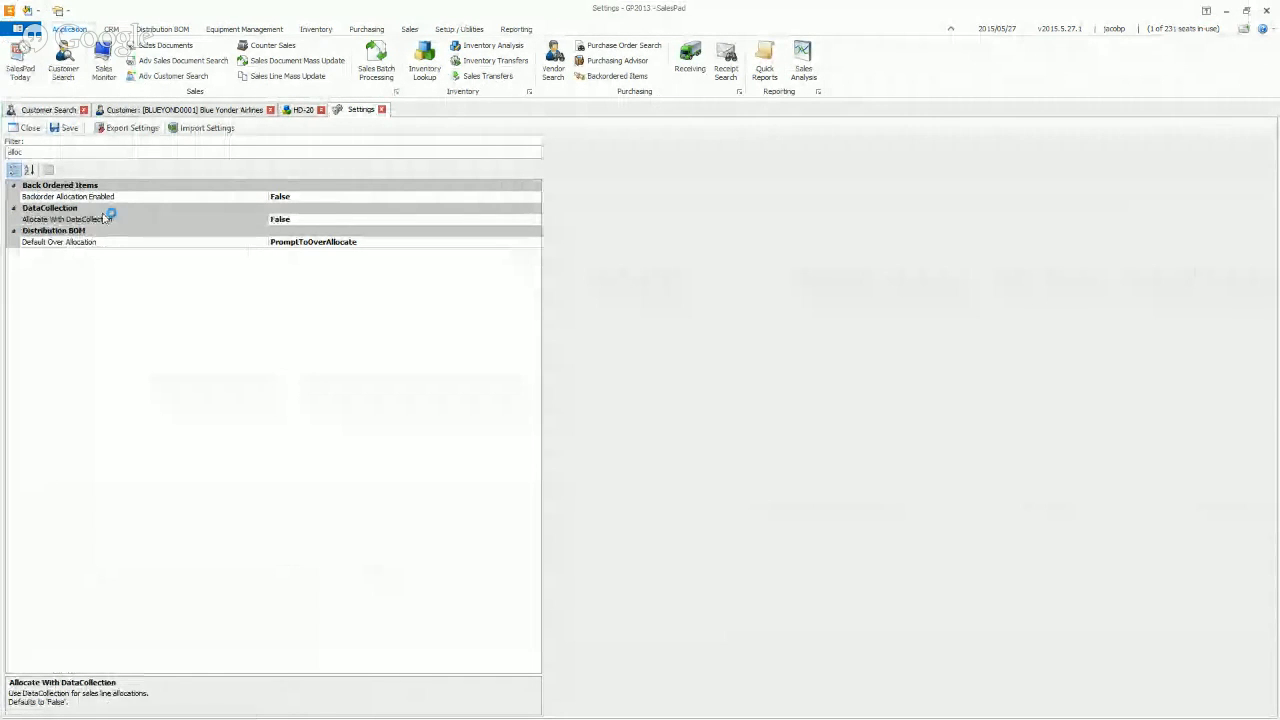
left_click(64, 221)
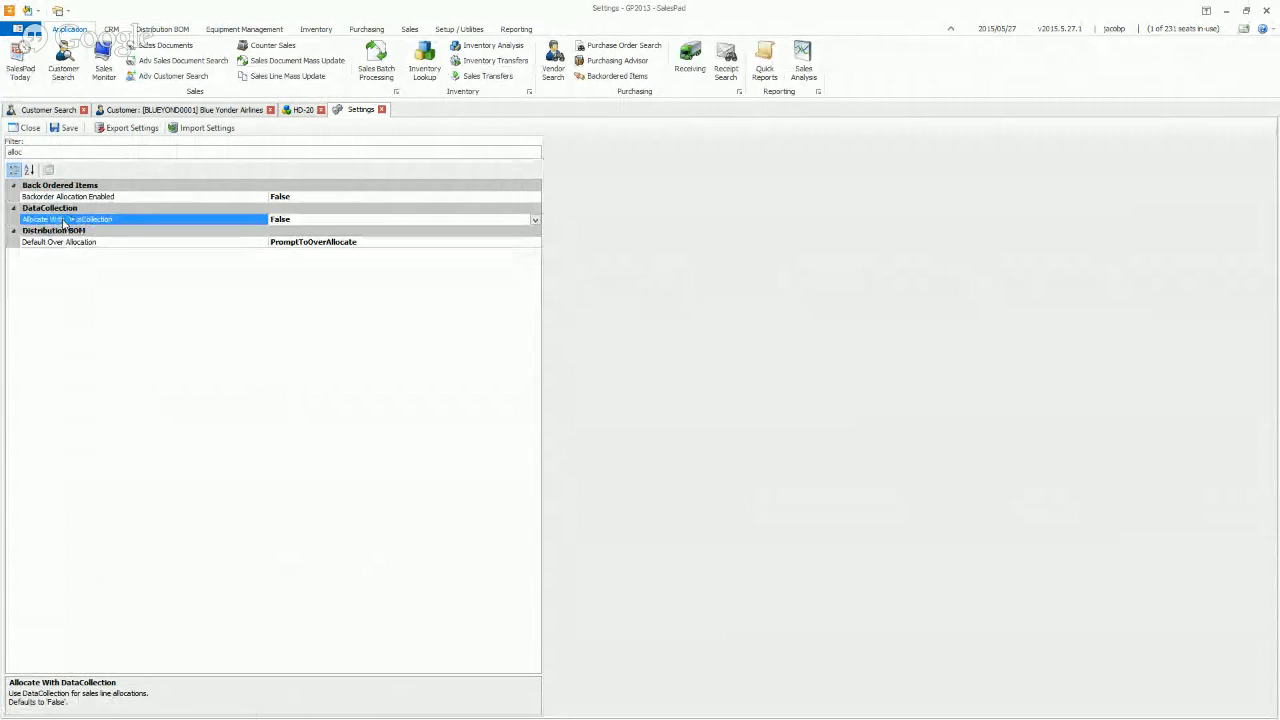
left_click(24, 131)
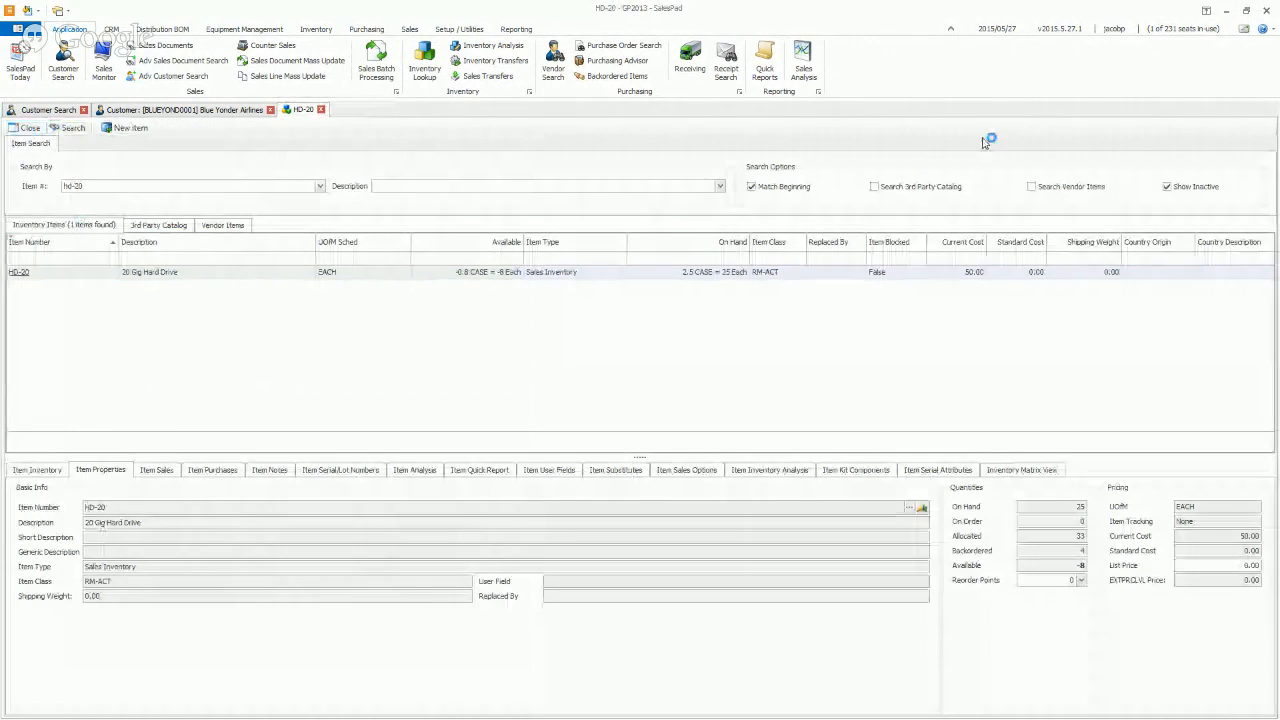
key("alt+Tab")
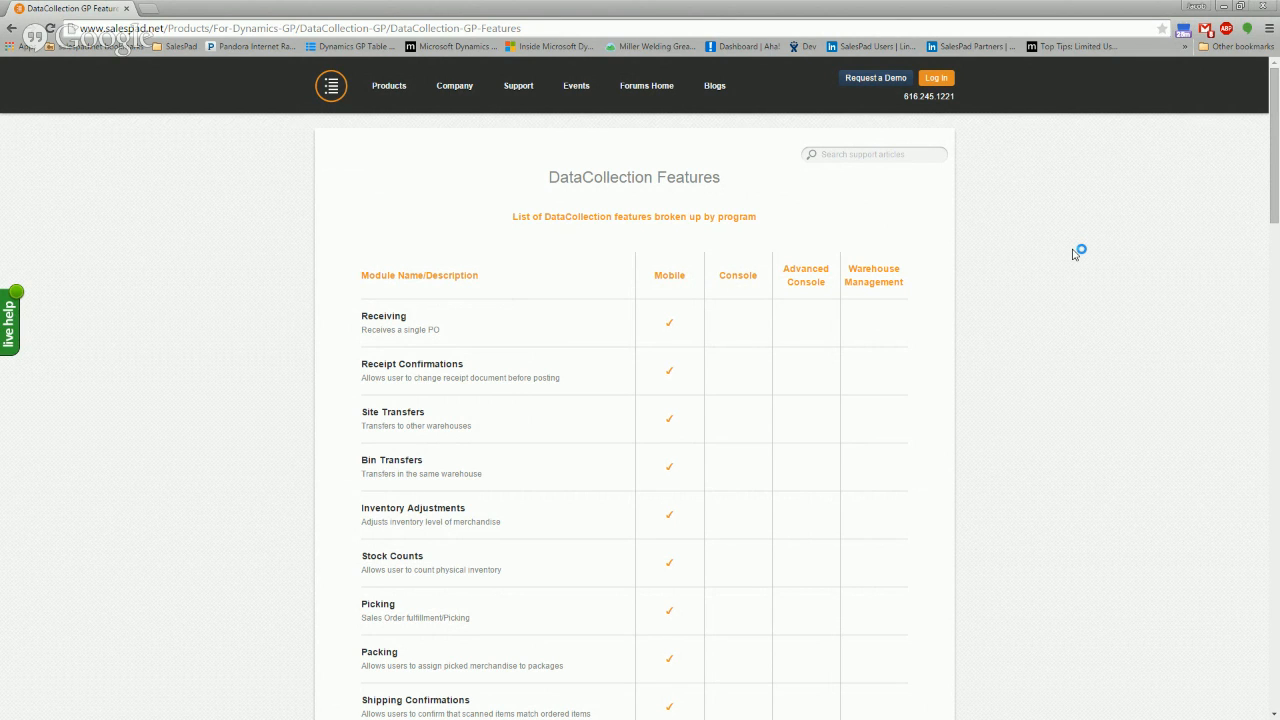
Switch to the DataCollection window, maximize it, and bring up the DataCollection Server page
left_click(1225, 7)
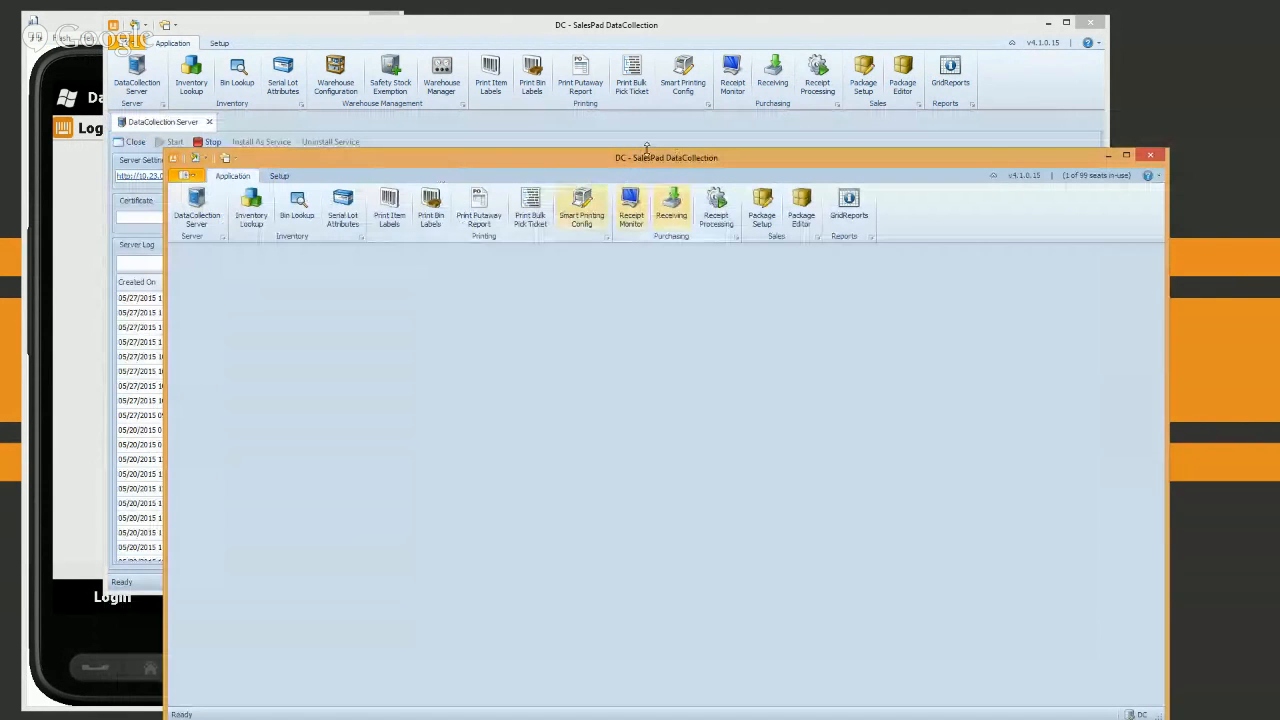
left_click(626, 34)
left_click_drag(787, 163, 730, 127)
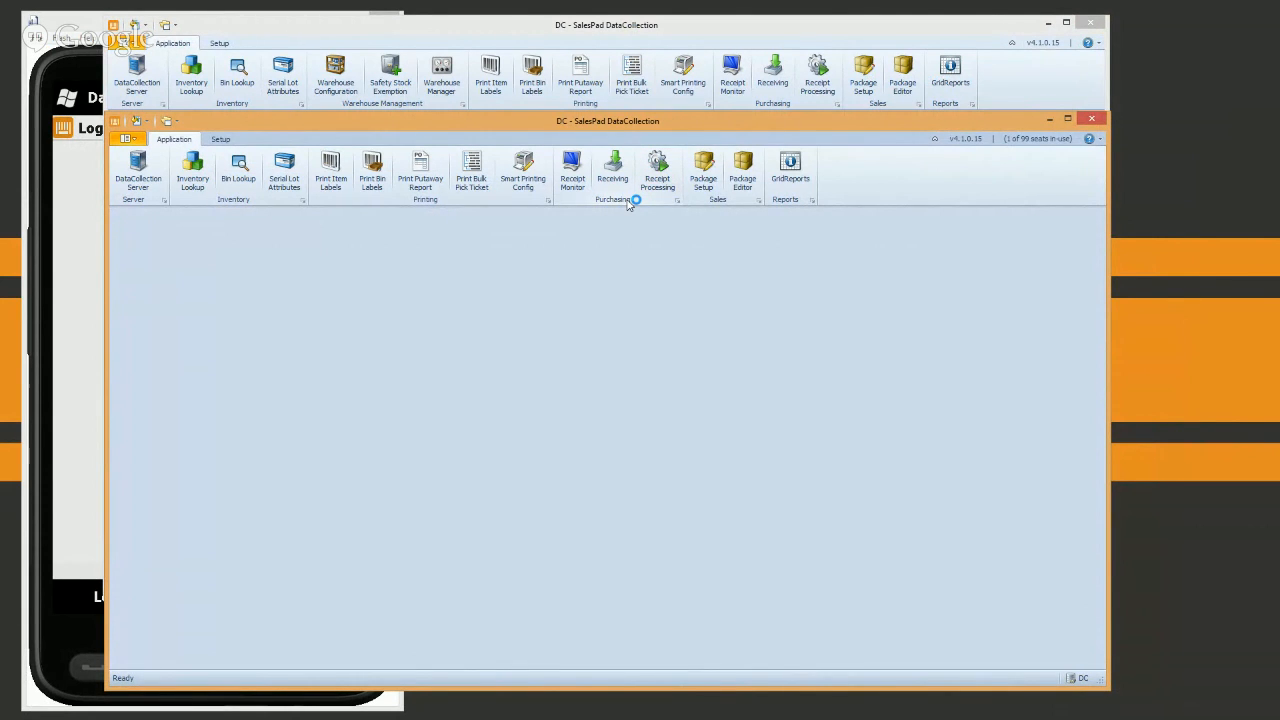
double_click(688, 125)
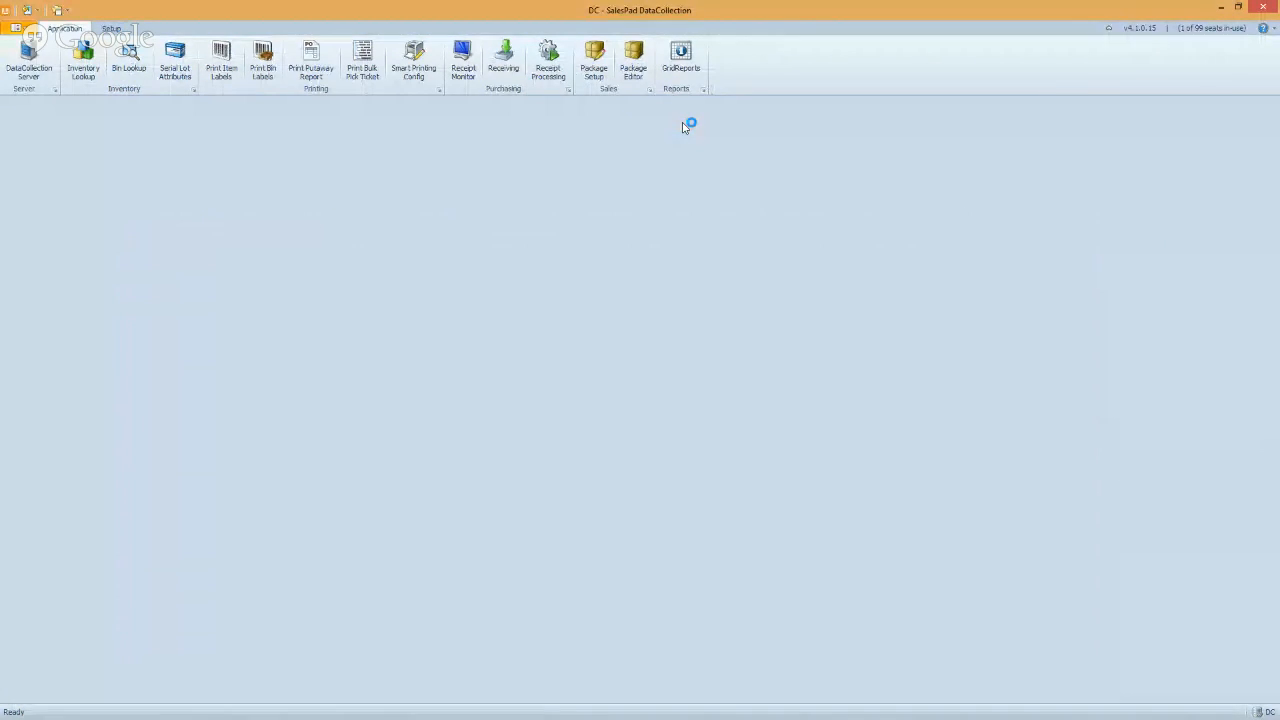
left_click(30, 62)
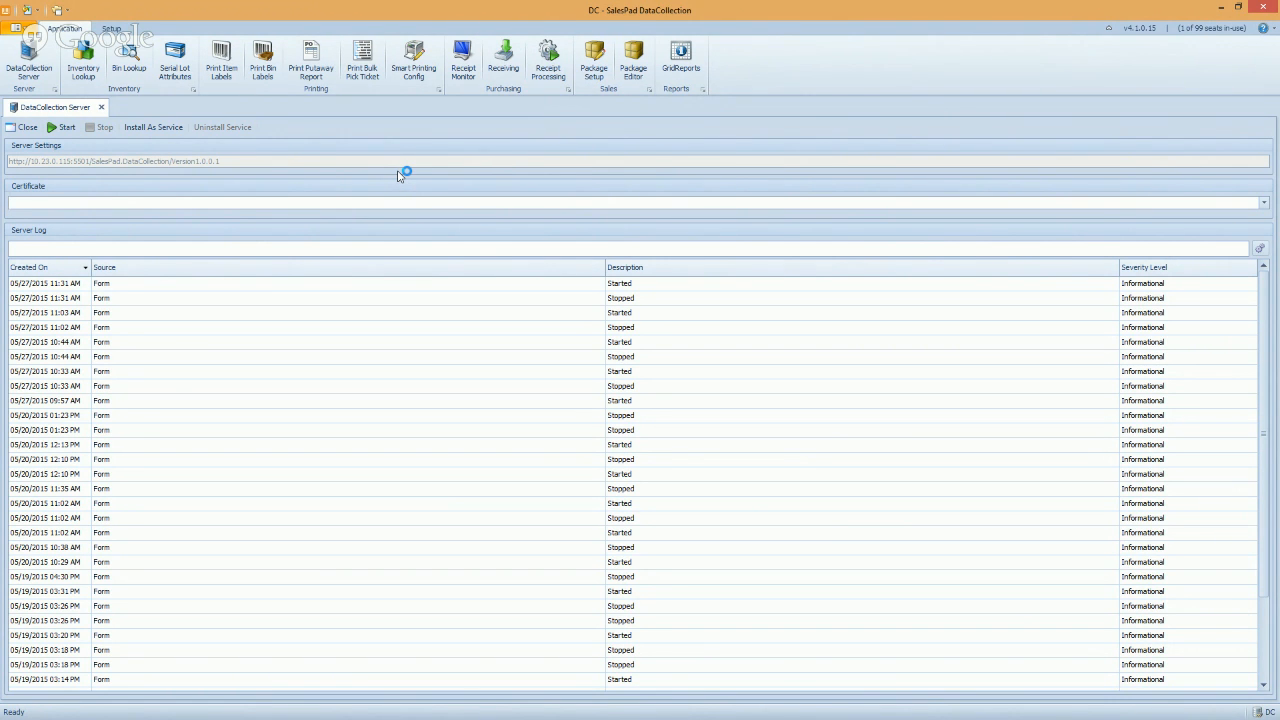
Show the Setup ribbon functions alongside the DataCollection Server log
left_click(113, 29)
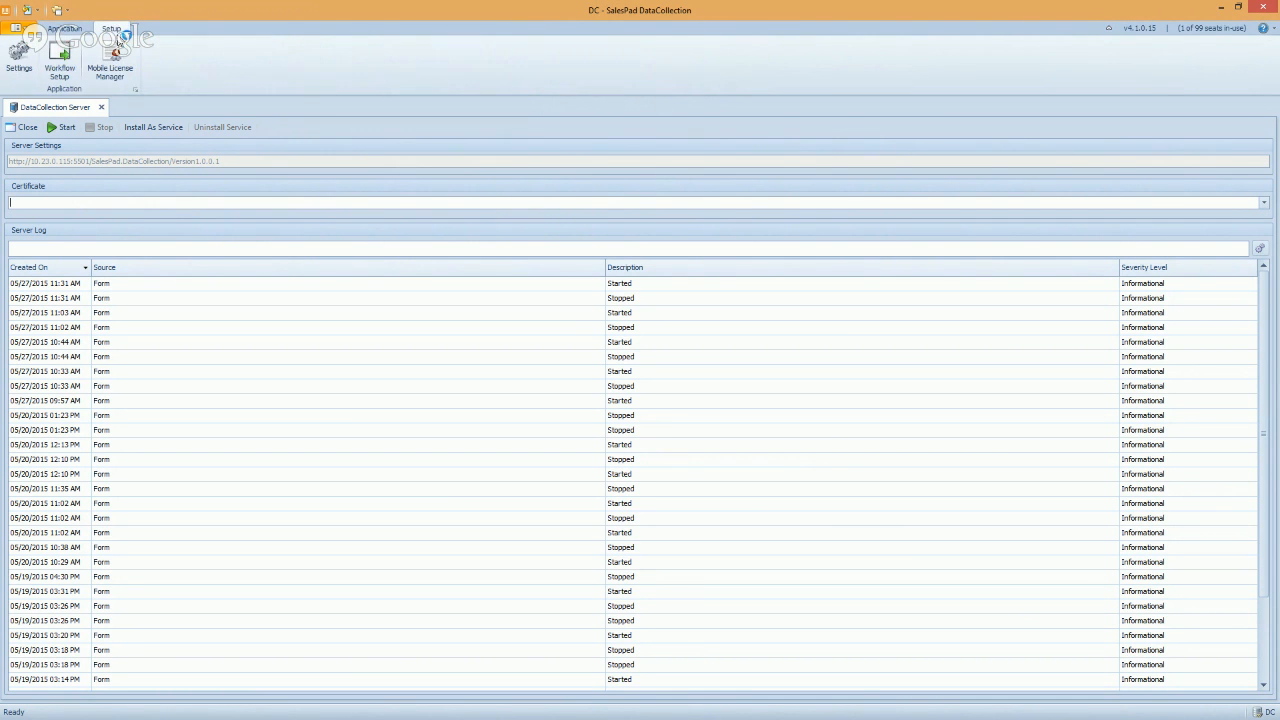
Review the TWO RECEIVING workflow batches from NEW to RECEIVED, then return to the Application functions
left_click(60, 70)
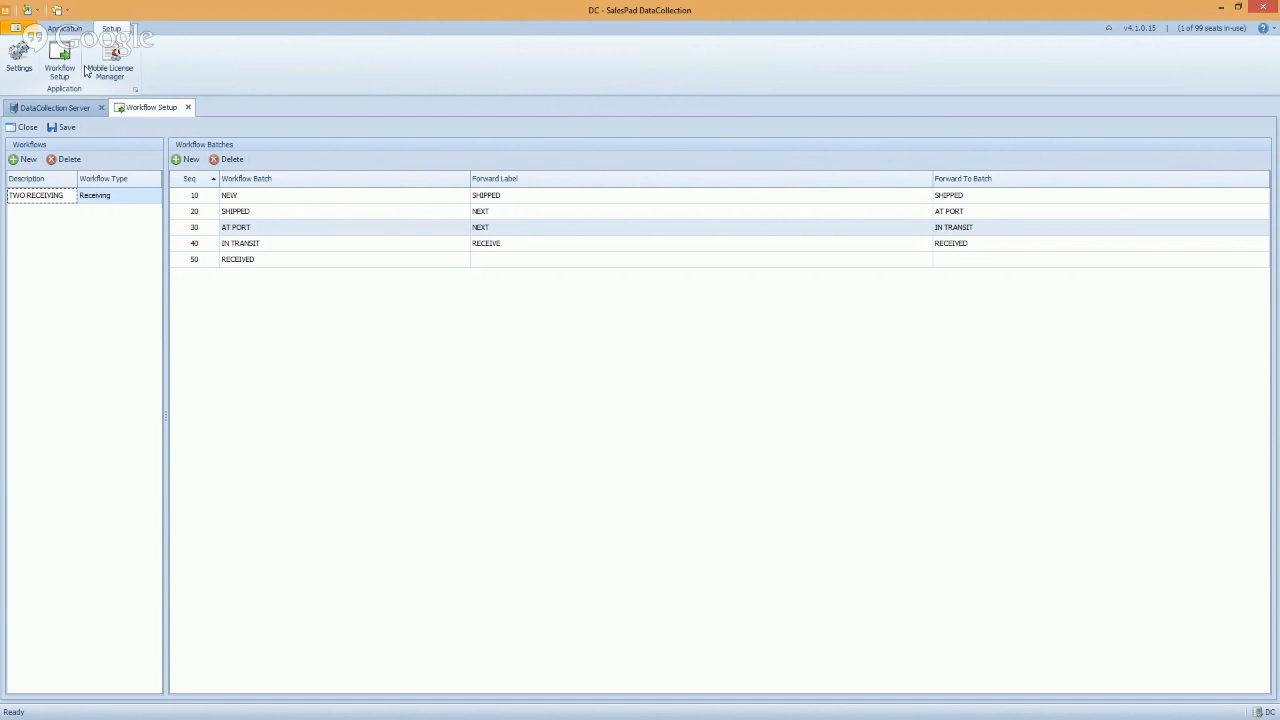
left_click(257, 197)
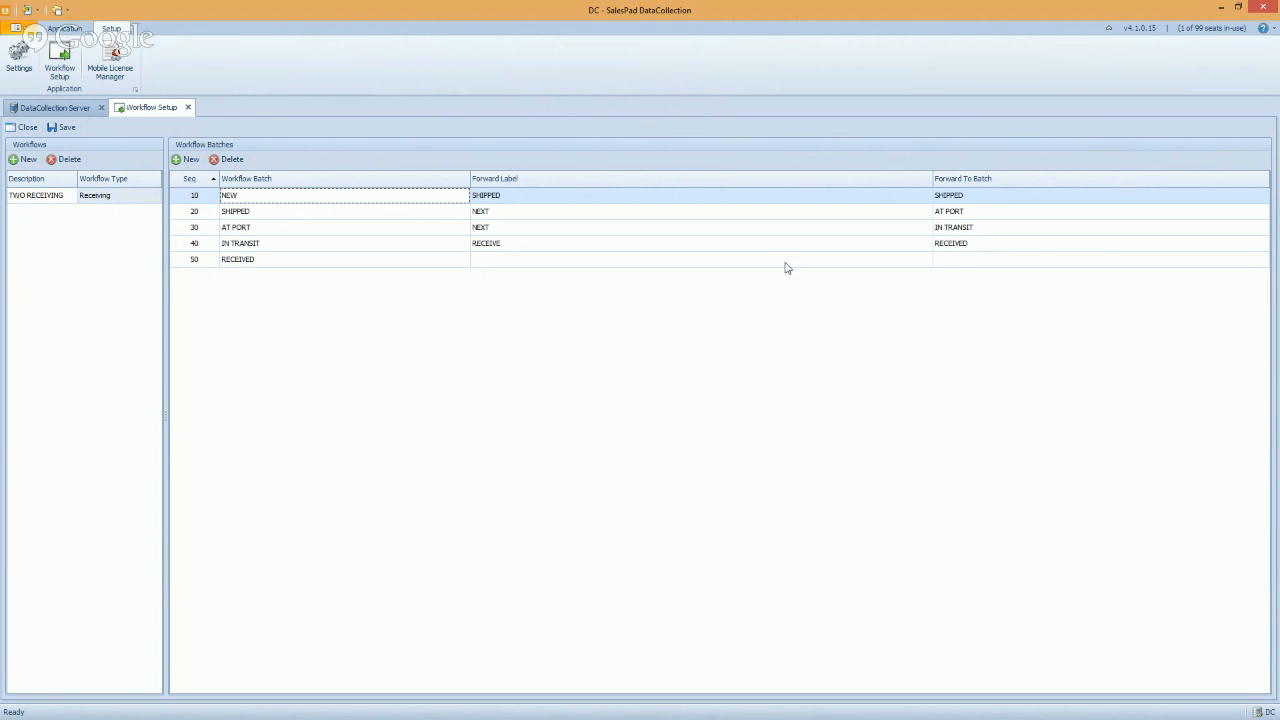
left_click(268, 266)
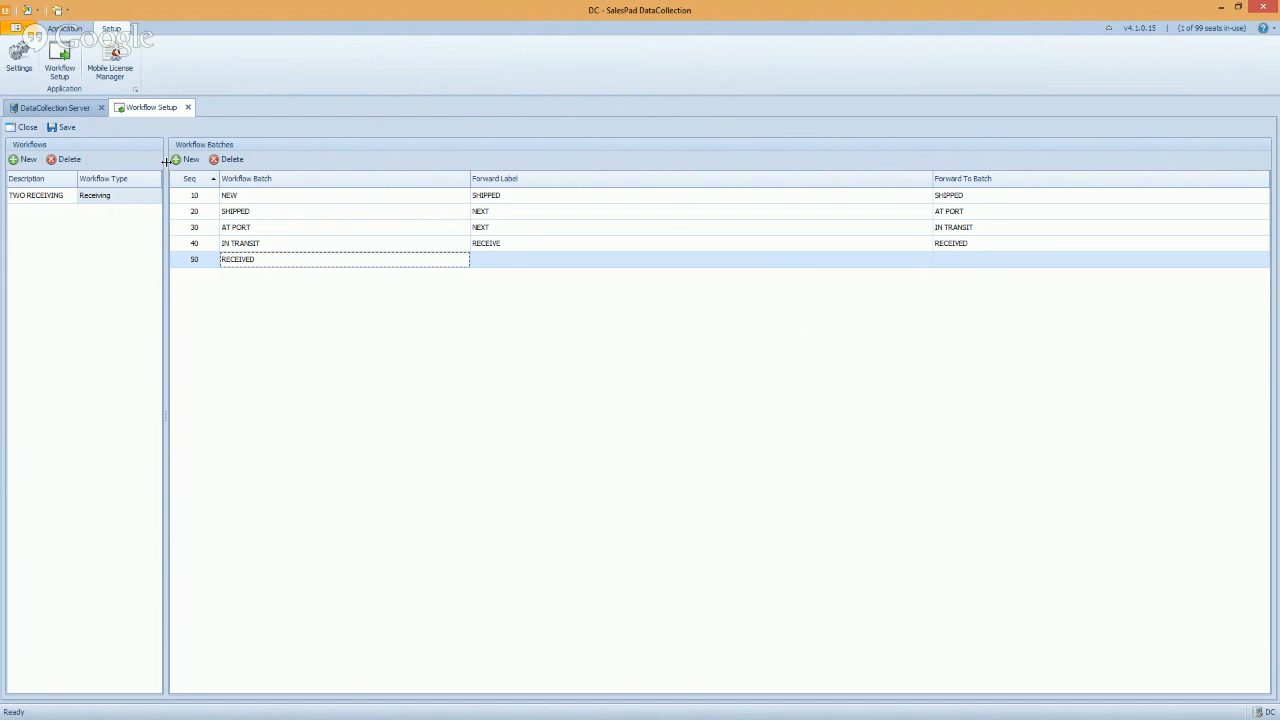
left_click(64, 28)
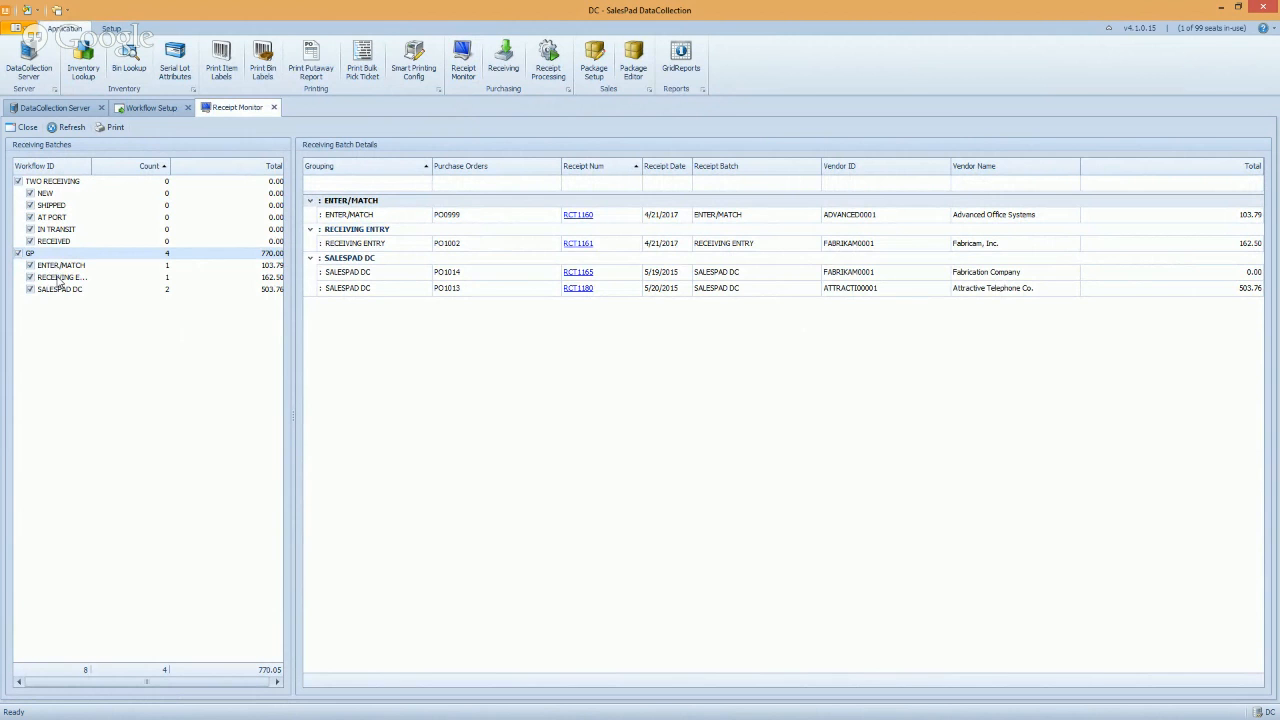
Select the SHIPPED, IN TRANSIT and RECEIVED receiving batches in Receipt Monitor
left_click(64, 204)
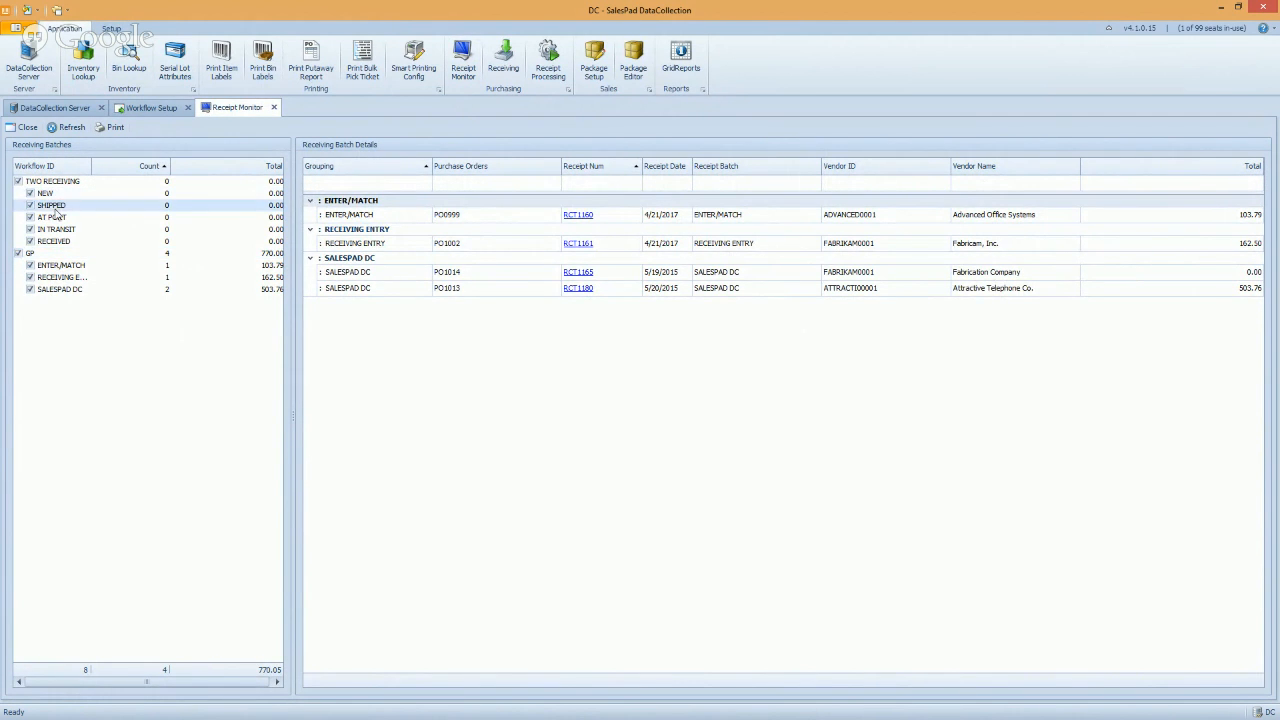
left_click(58, 231)
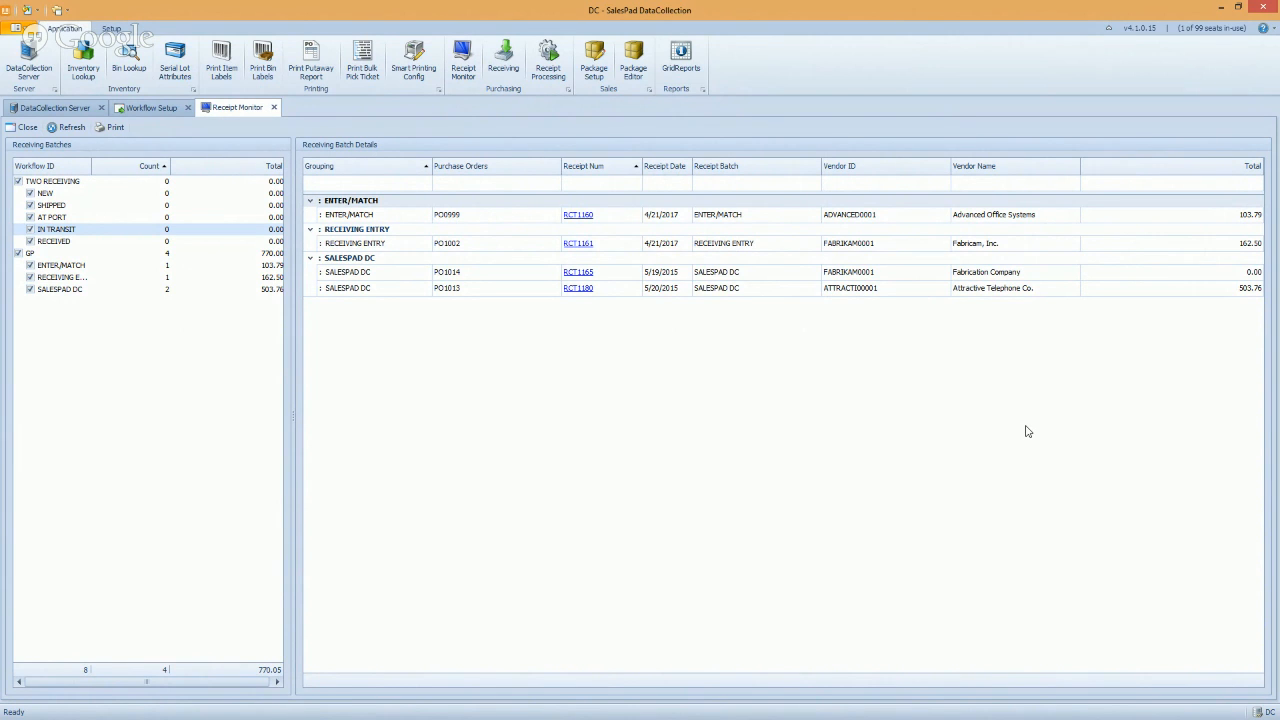
left_click(56, 243)
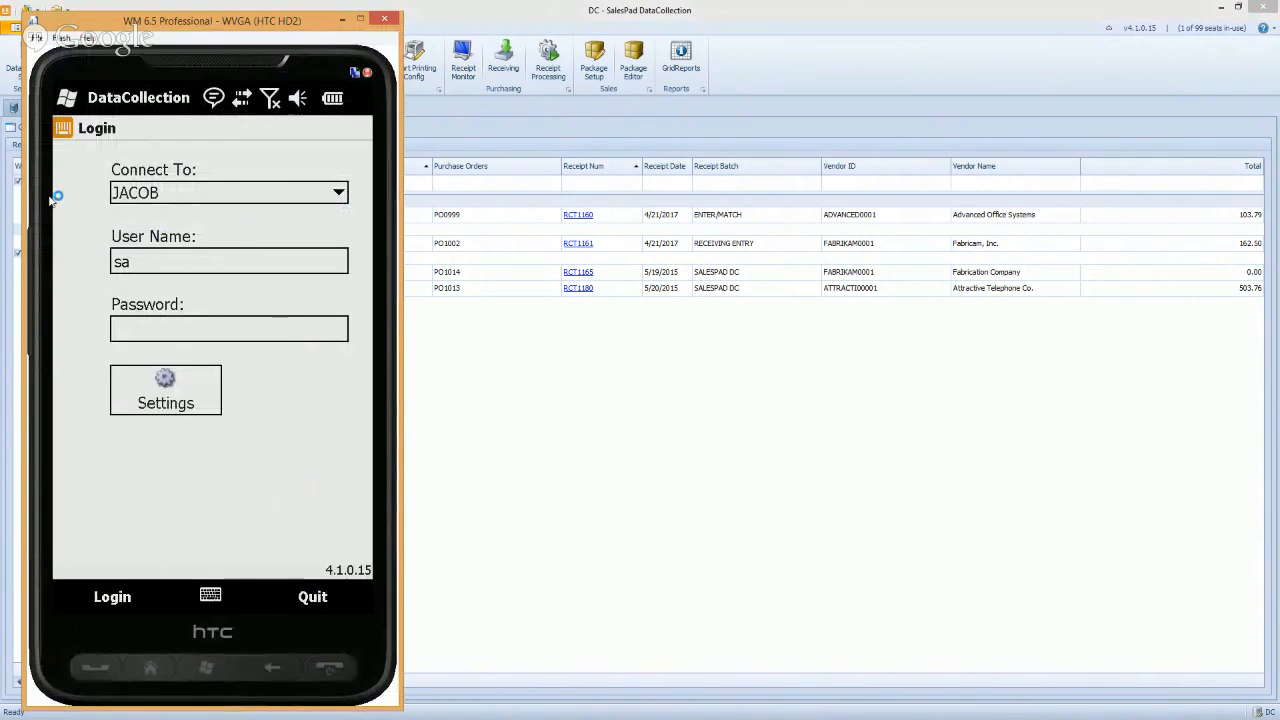
Sign in to the mobile emulator with the account password
left_click(180, 330)
type("**")
key("Return")
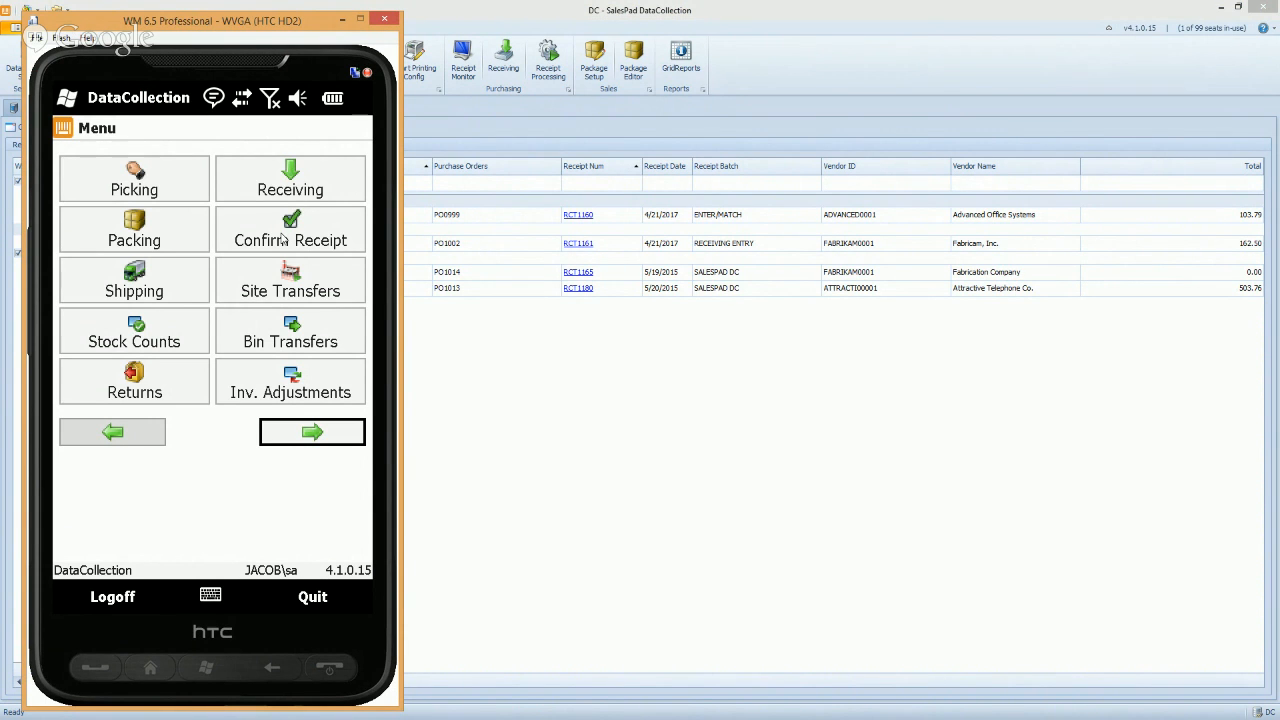
Bring the desktop window back to the TWO RECEIVING Workflow Setup page
left_click(545, 362)
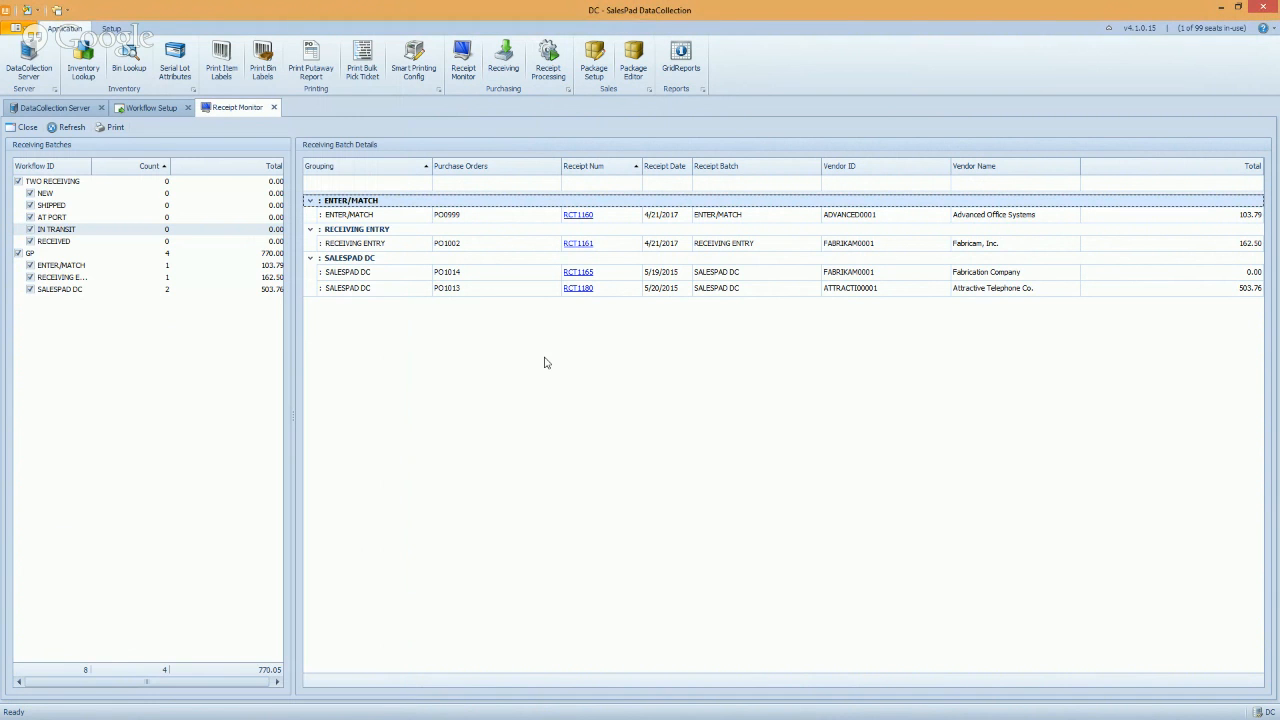
left_click(150, 107)
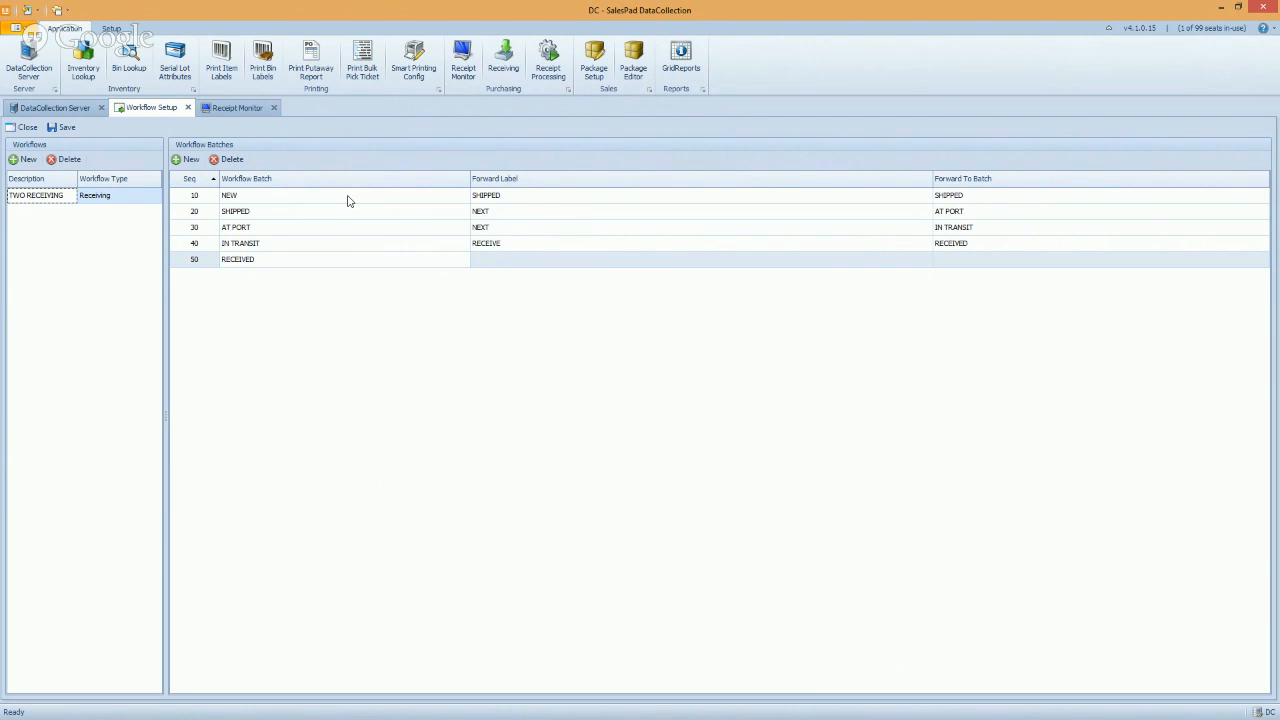
Select the RECEIVED batch, then close the Receipt Monitor and Workflow Setup pages
left_click(272, 261)
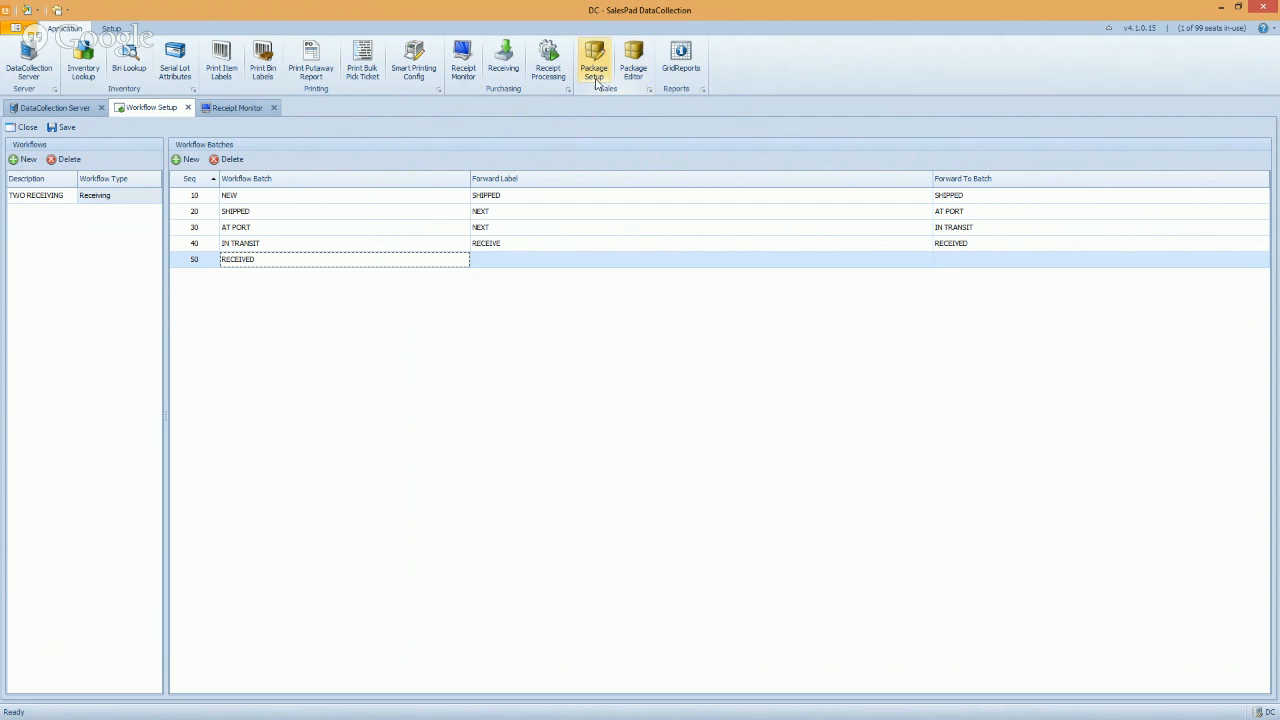
left_click(273, 107)
left_click(187, 107)
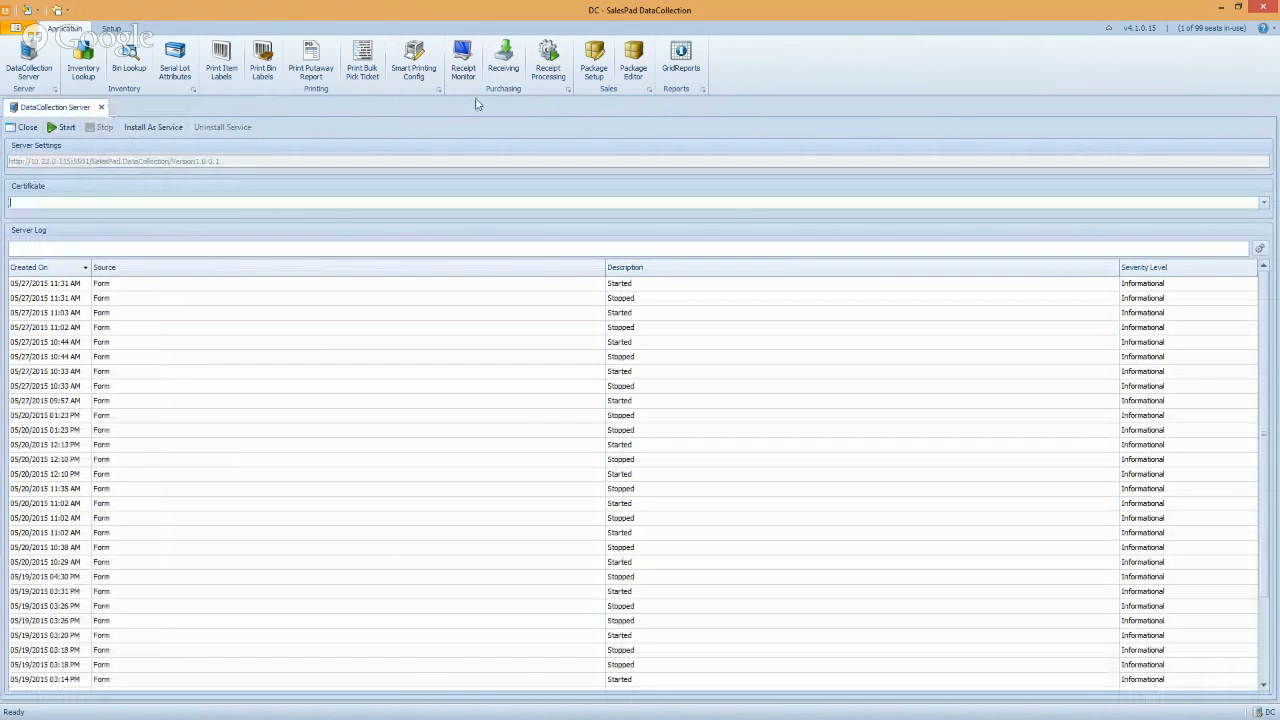
Open Package Setup showing the MED medium box, then open Packing on the mobile emulator
left_click(594, 62)
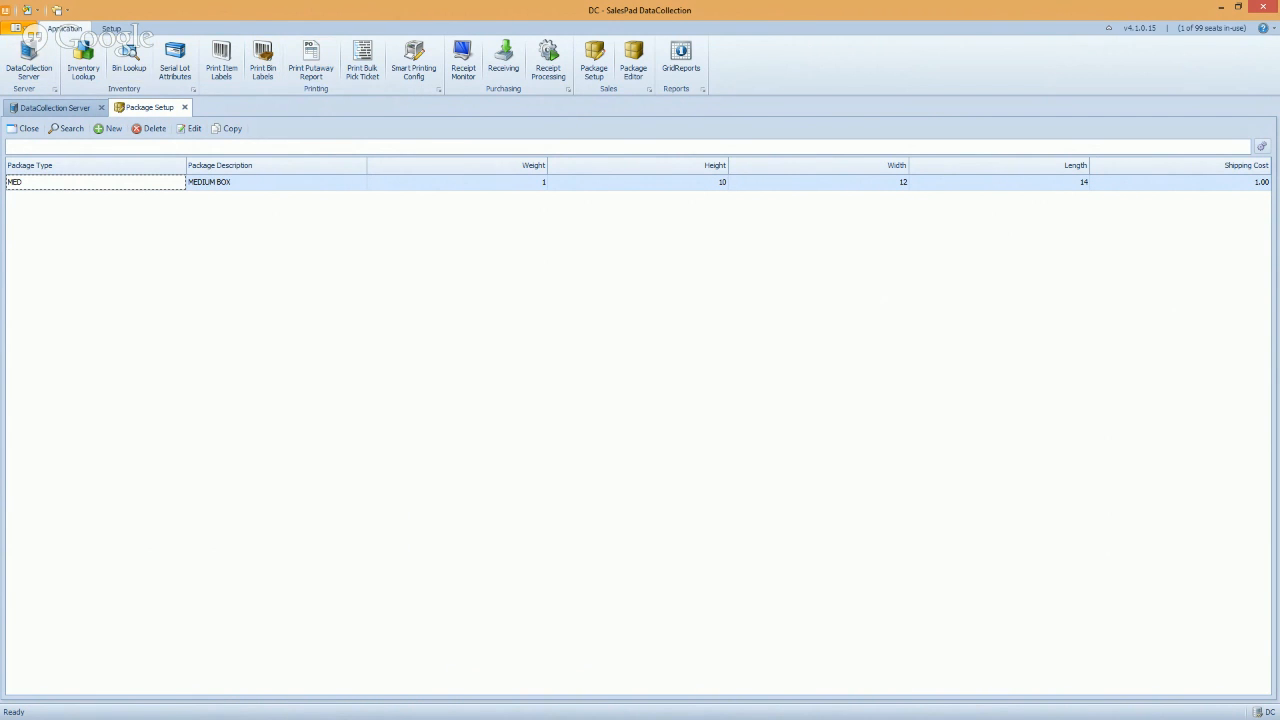
key("alt+Tab")
left_click(160, 245)
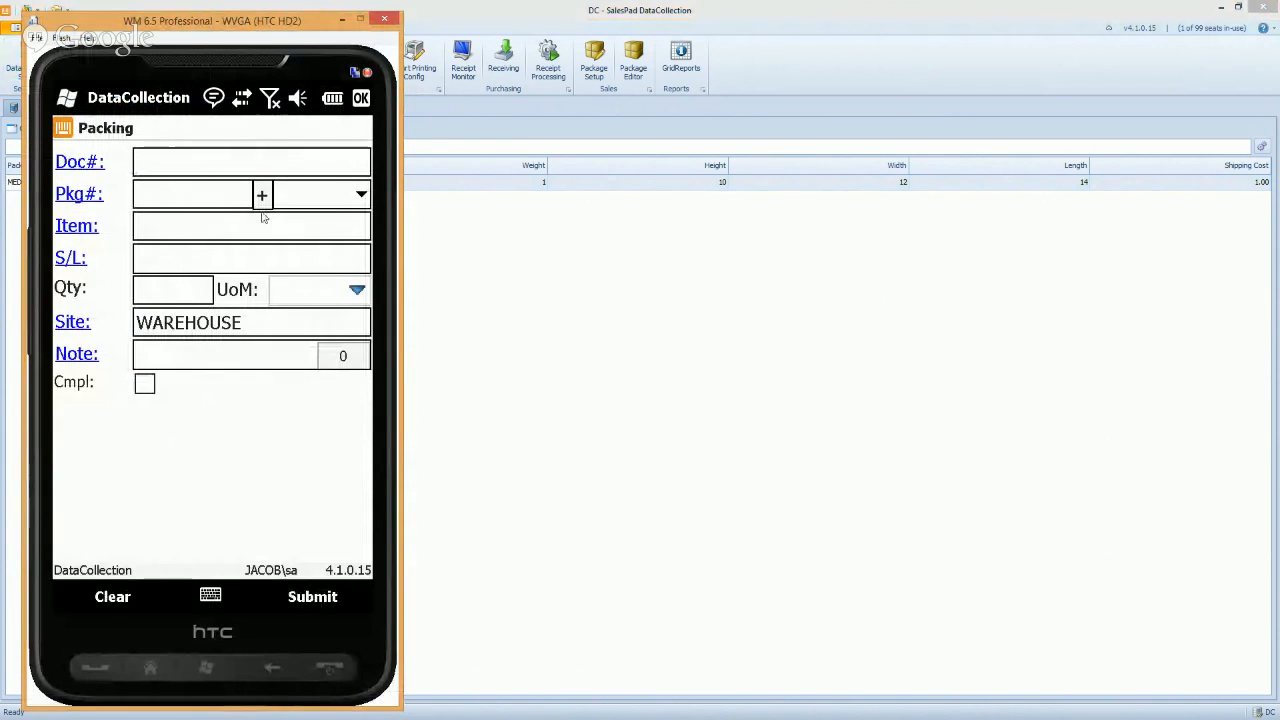
Try the Pkg# list and add-package button, then return to the desktop Package Setup
left_click(361, 194)
left_click(262, 196)
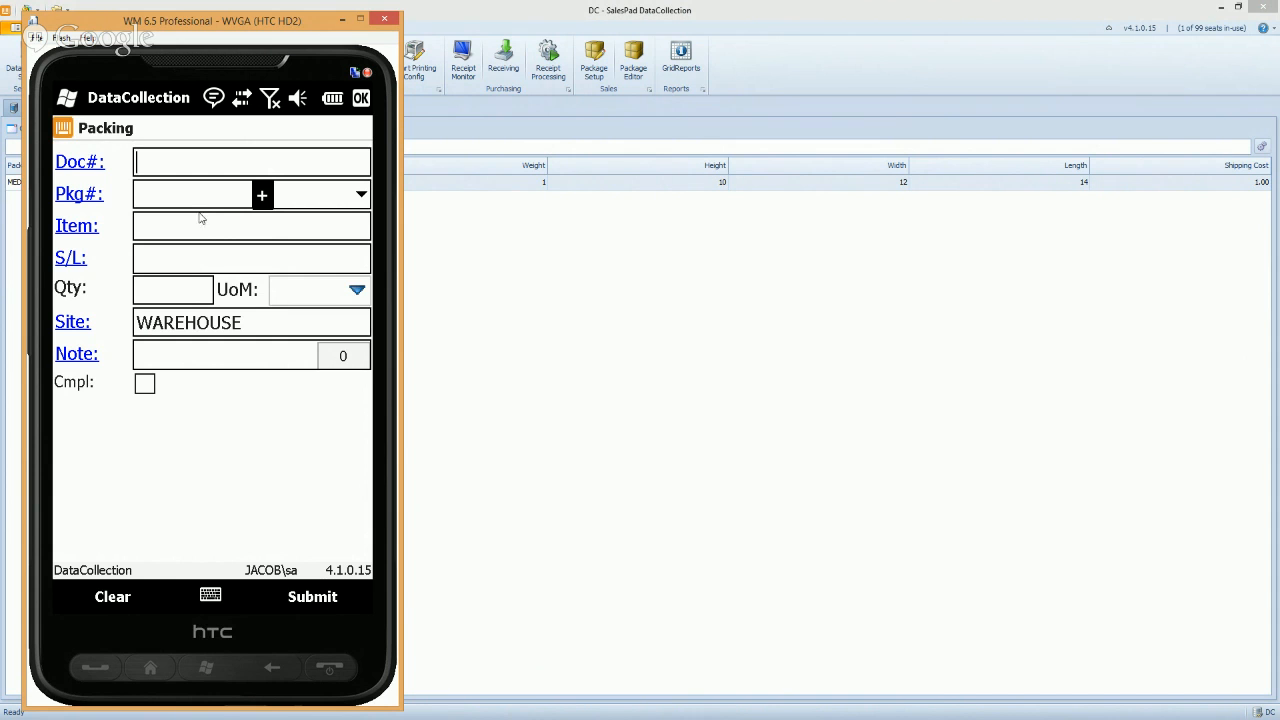
left_click(538, 320)
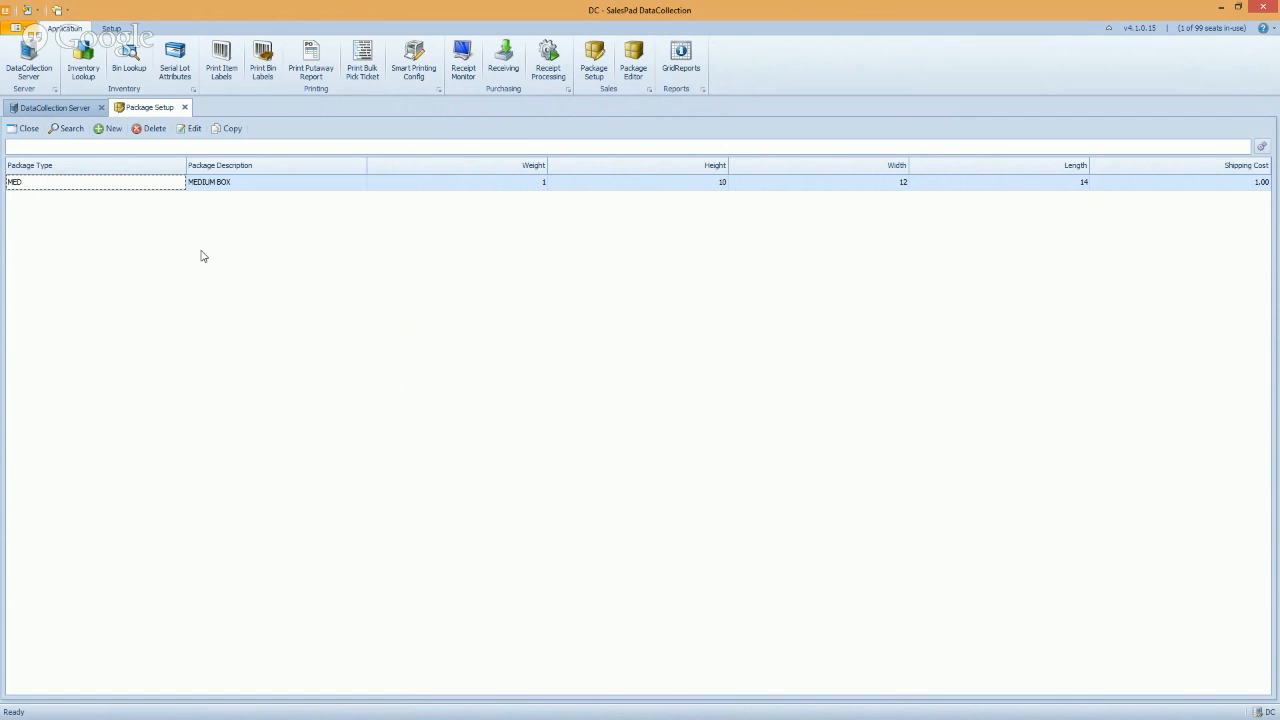
Search the Package Editor for order ORD1012 and widen the panel to show PACKAGE 1 and 2
left_click(637, 60)
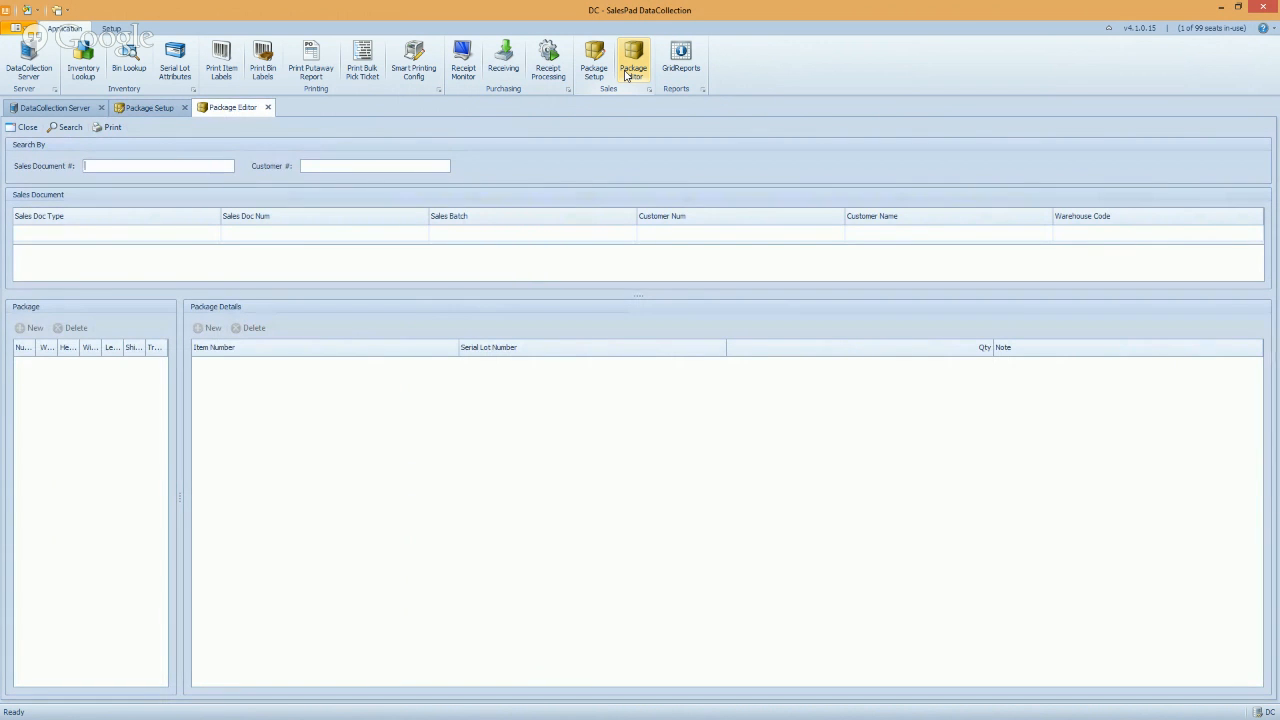
left_click(66, 127)
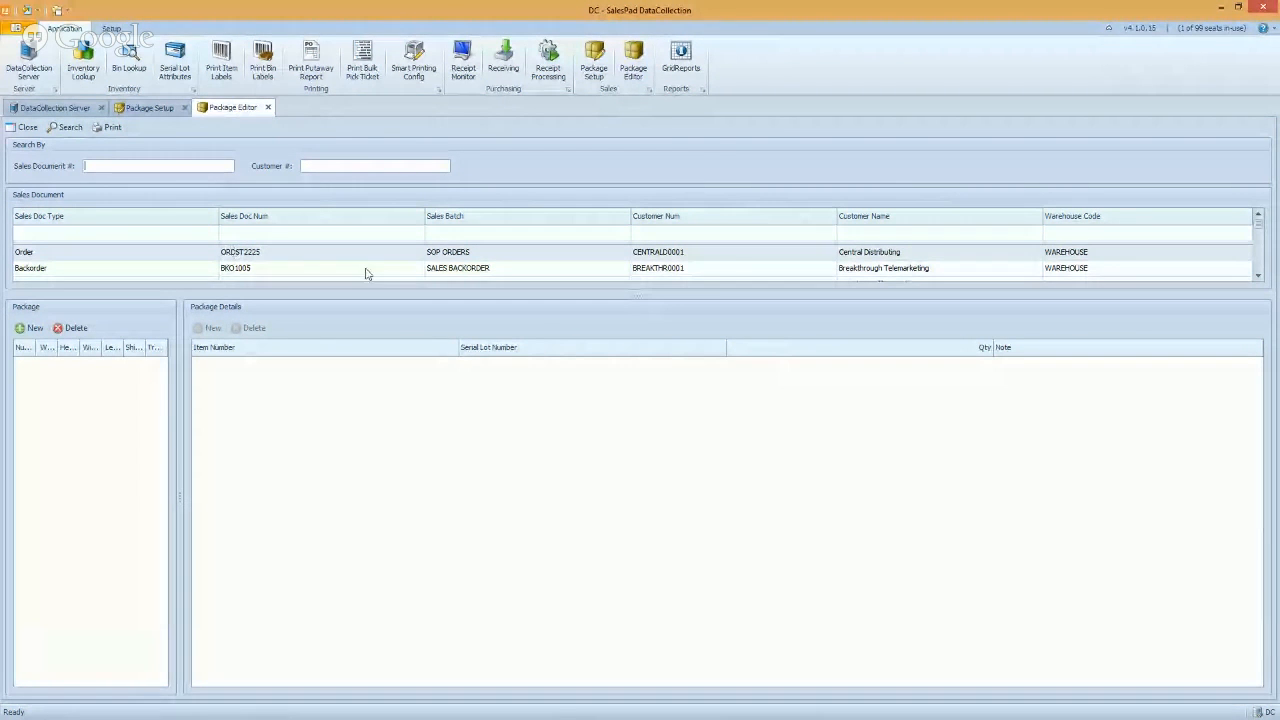
scroll(1258, 275, "down", 2)
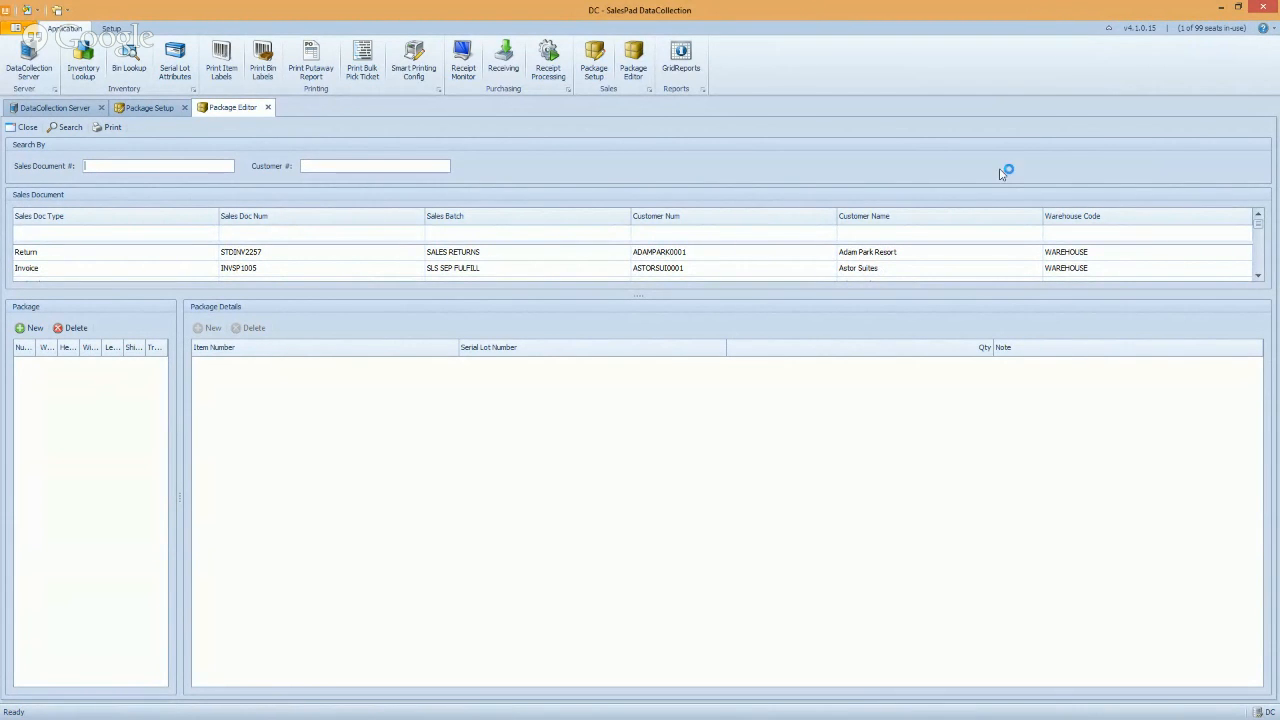
type("ORD1091")
key("BackSpace")
key("BackSpace")
key("BackSpace")
type("012")
key("Return")
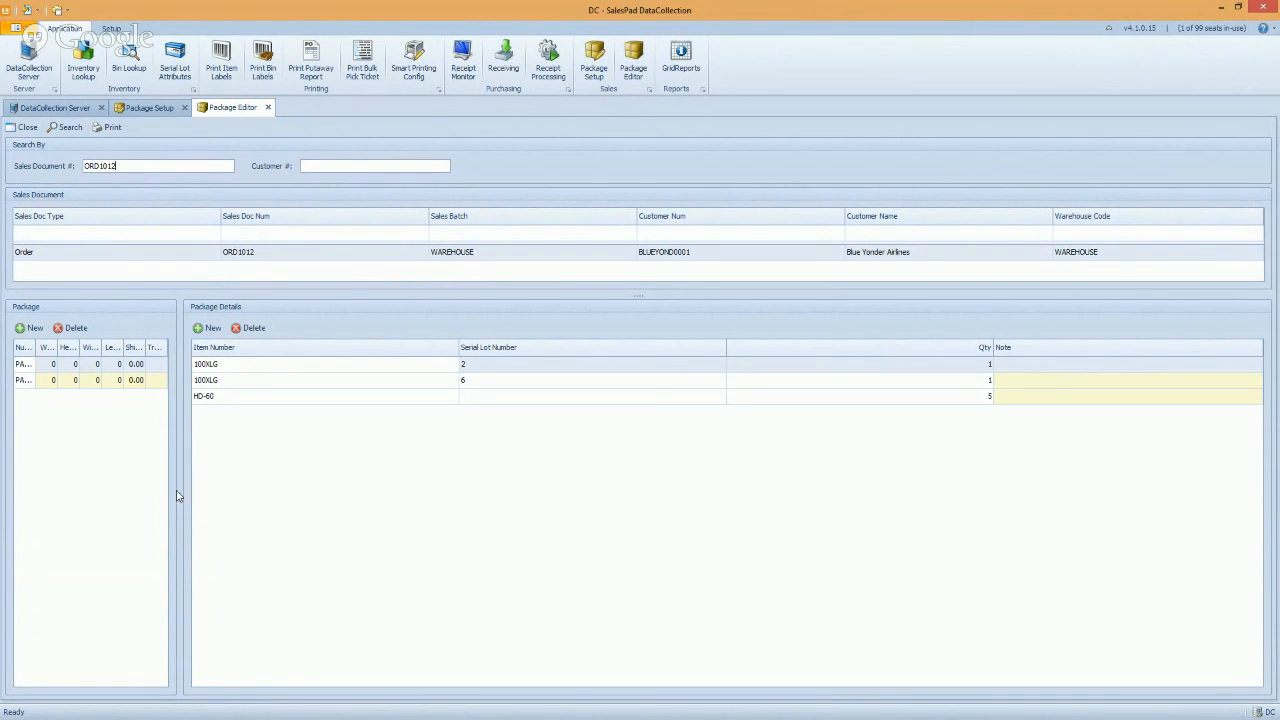
left_click_drag(180, 496, 442, 496)
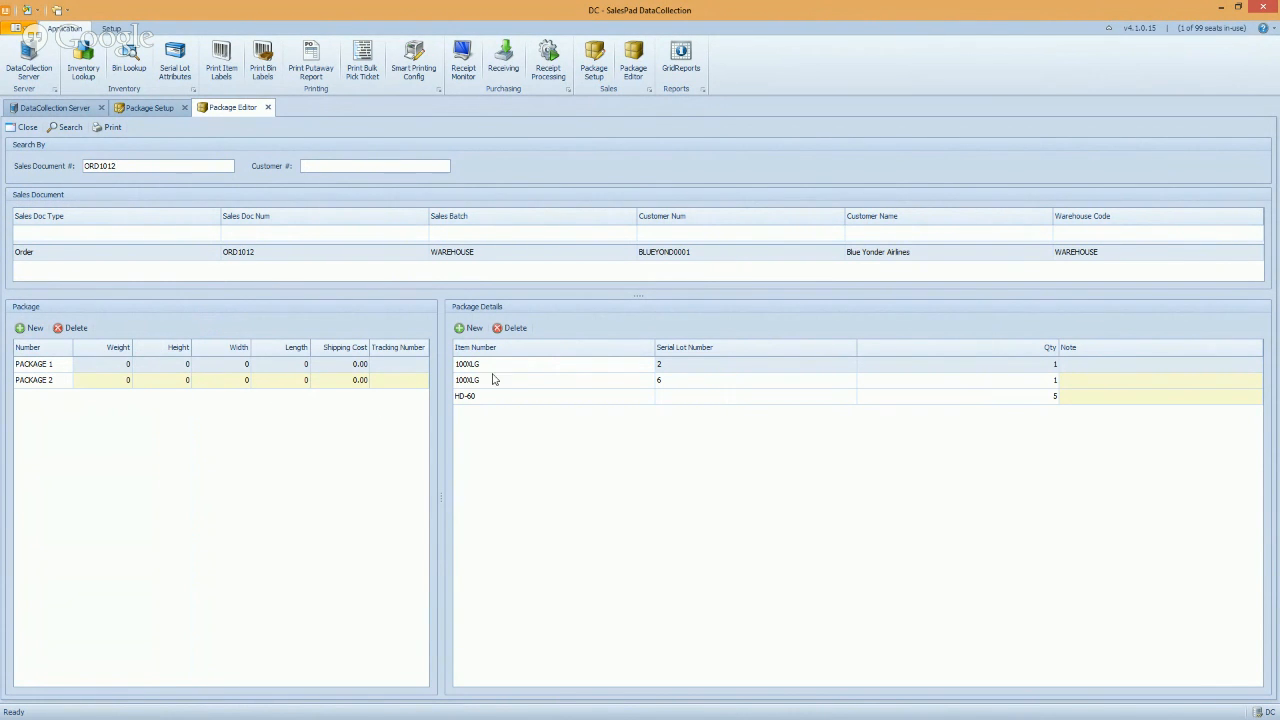
View PACKAGE 1 and PACKAGE 2 of ORD1012; PACKAGE 2 holds one 100XLG and seven HD-60
left_click(54, 366)
left_click(35, 383)
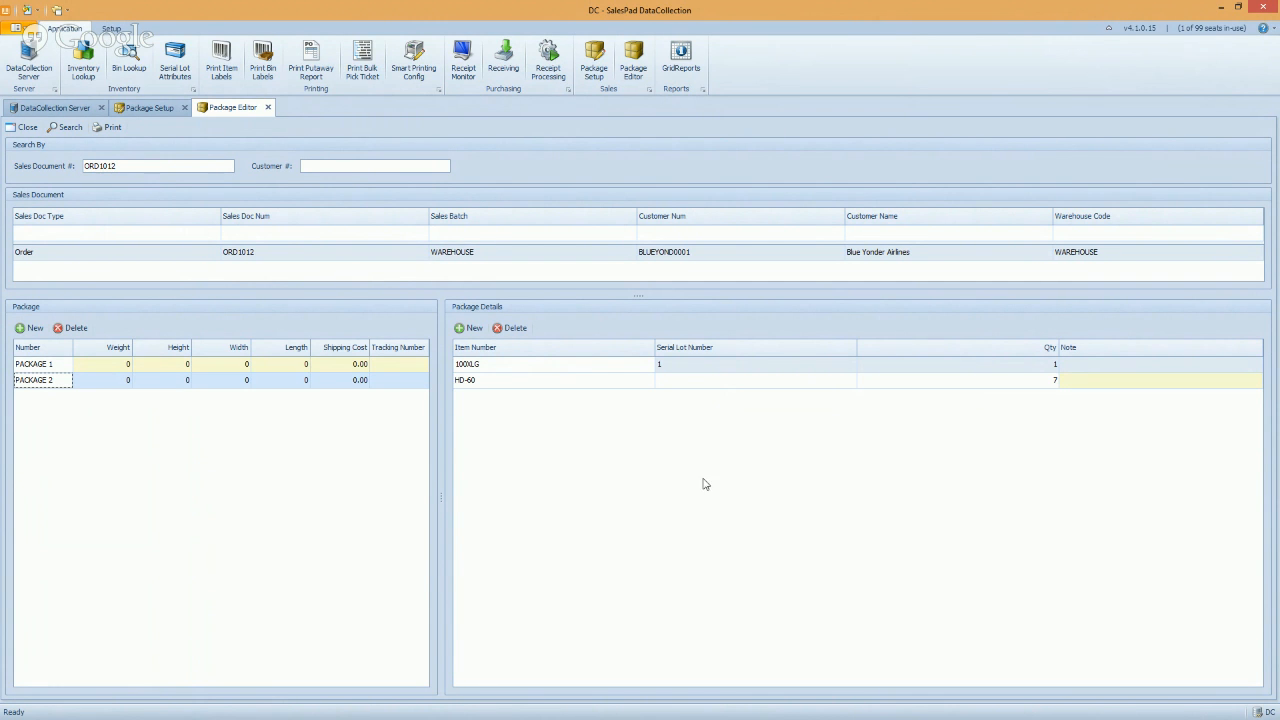
left_click(88, 366)
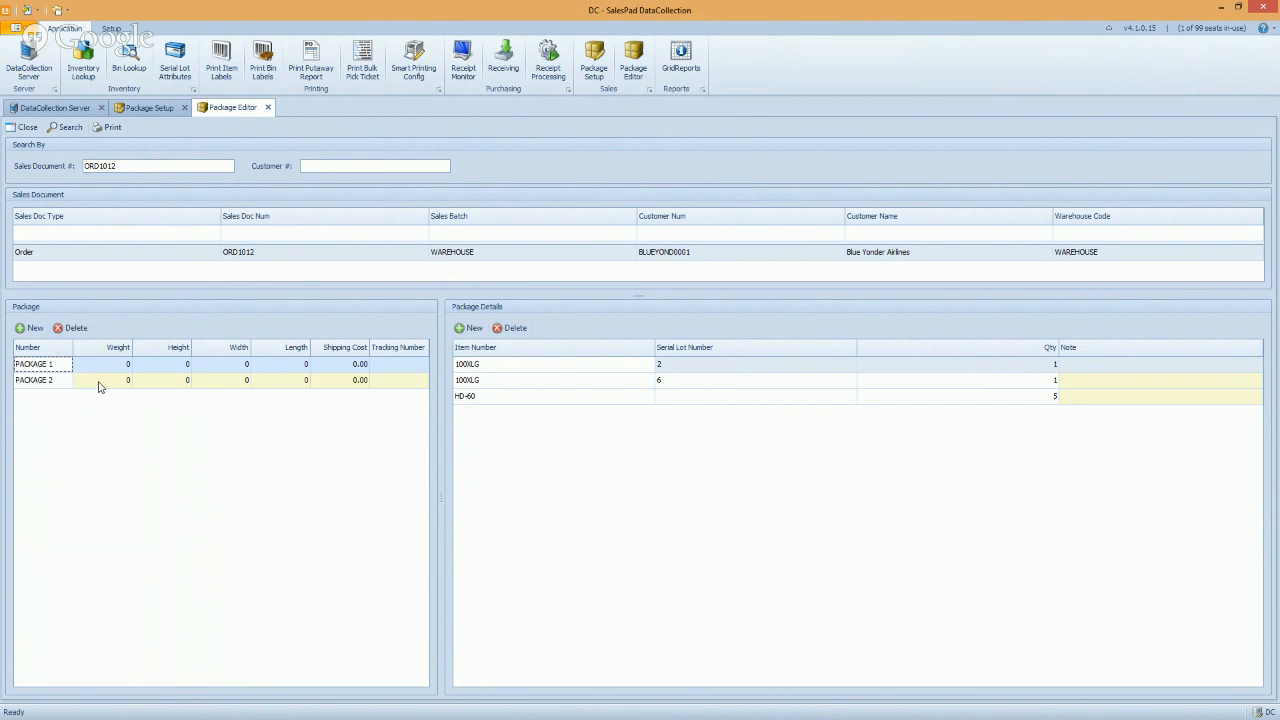
Edit the Weight cell of PACKAGE 2 and finish the edit
left_click(99, 385)
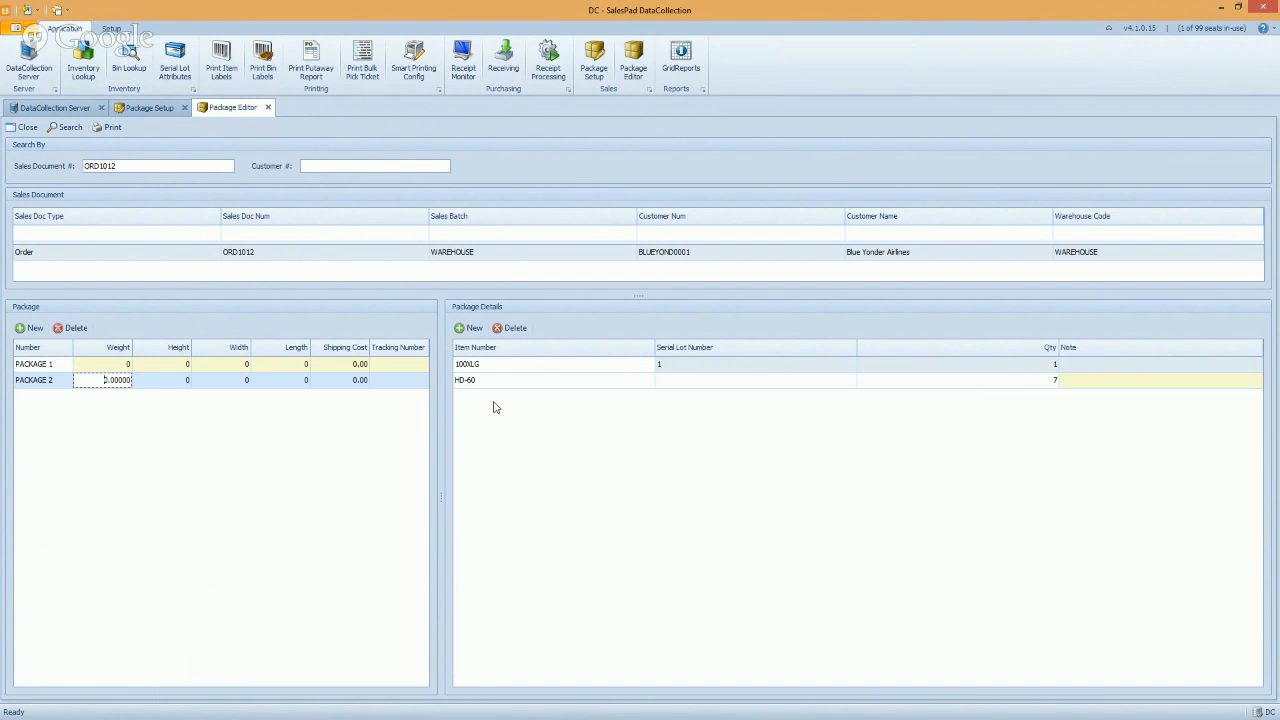
left_click(537, 366)
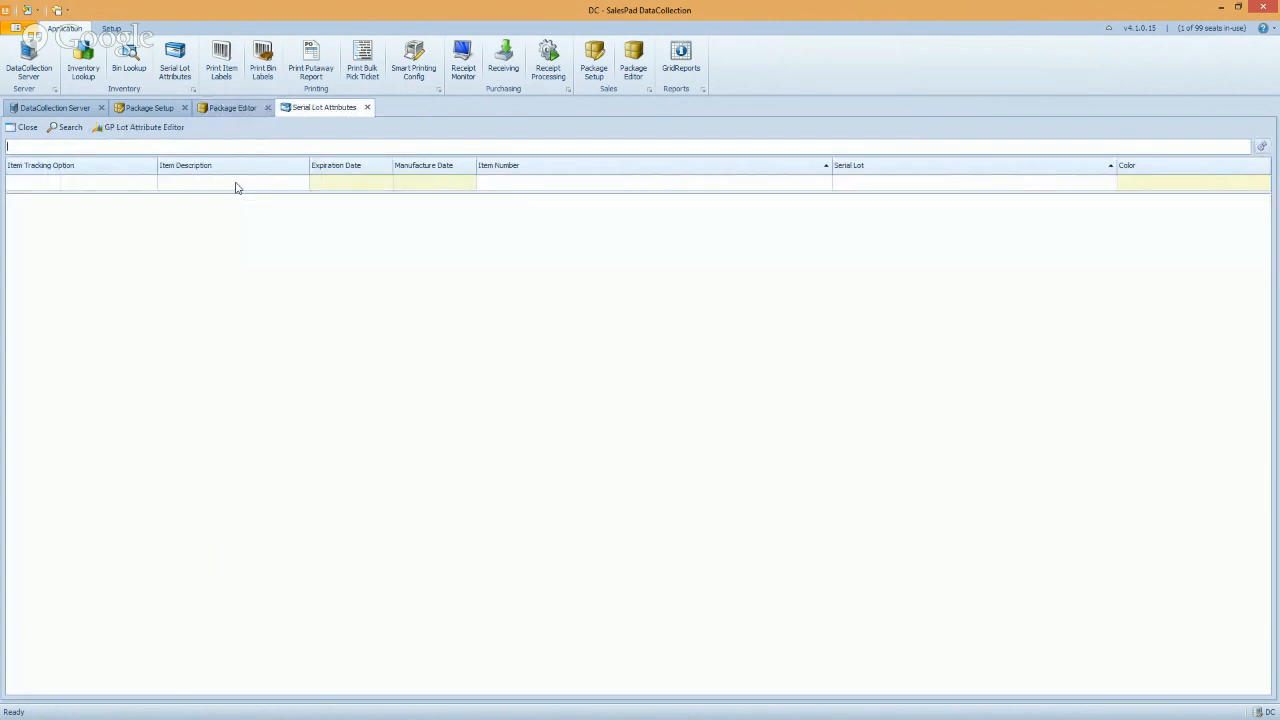
Search the serial lot attributes, scroll down and select the Capacitor CAP100 LOT A row
left_click(66, 127)
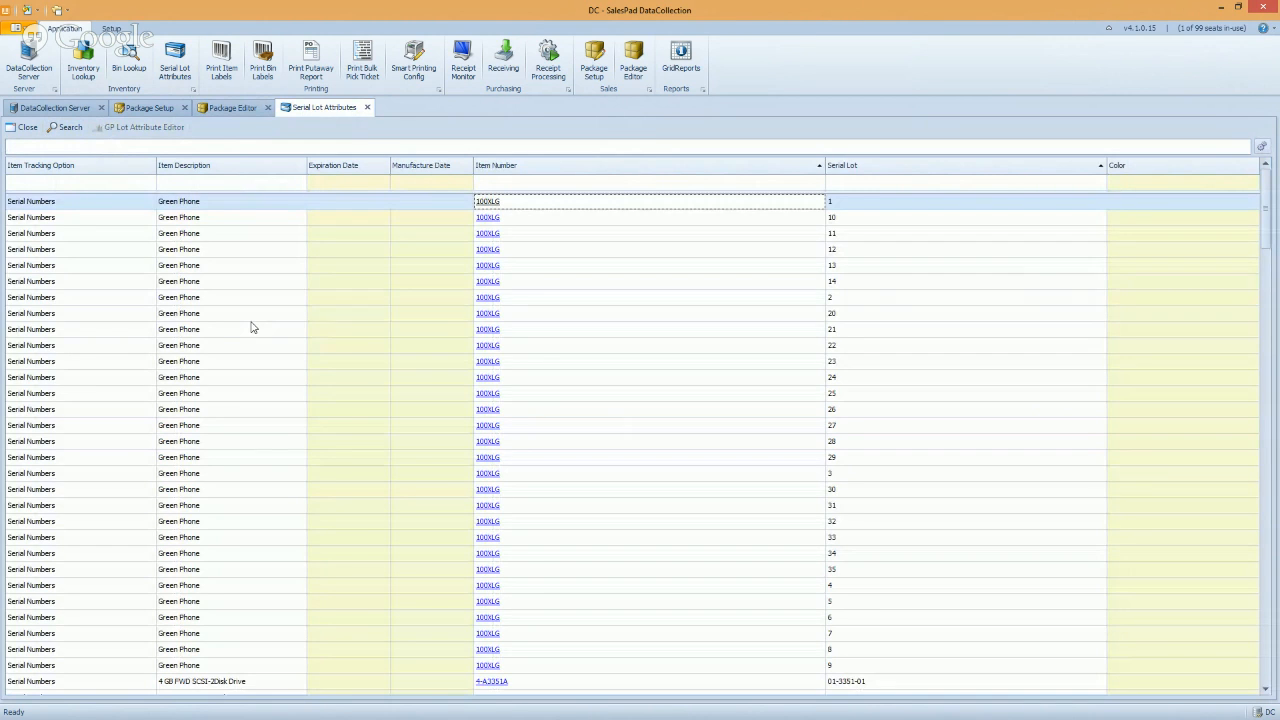
scroll(275, 330, "down", 20)
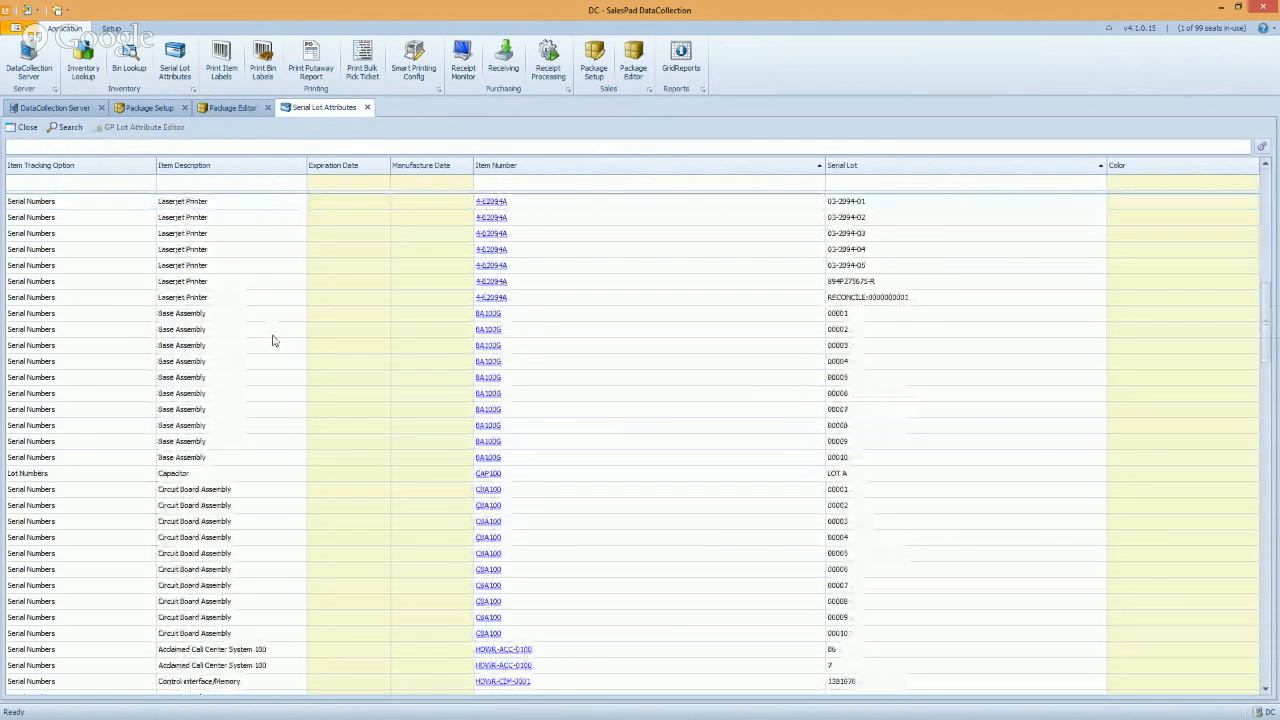
left_click(83, 284)
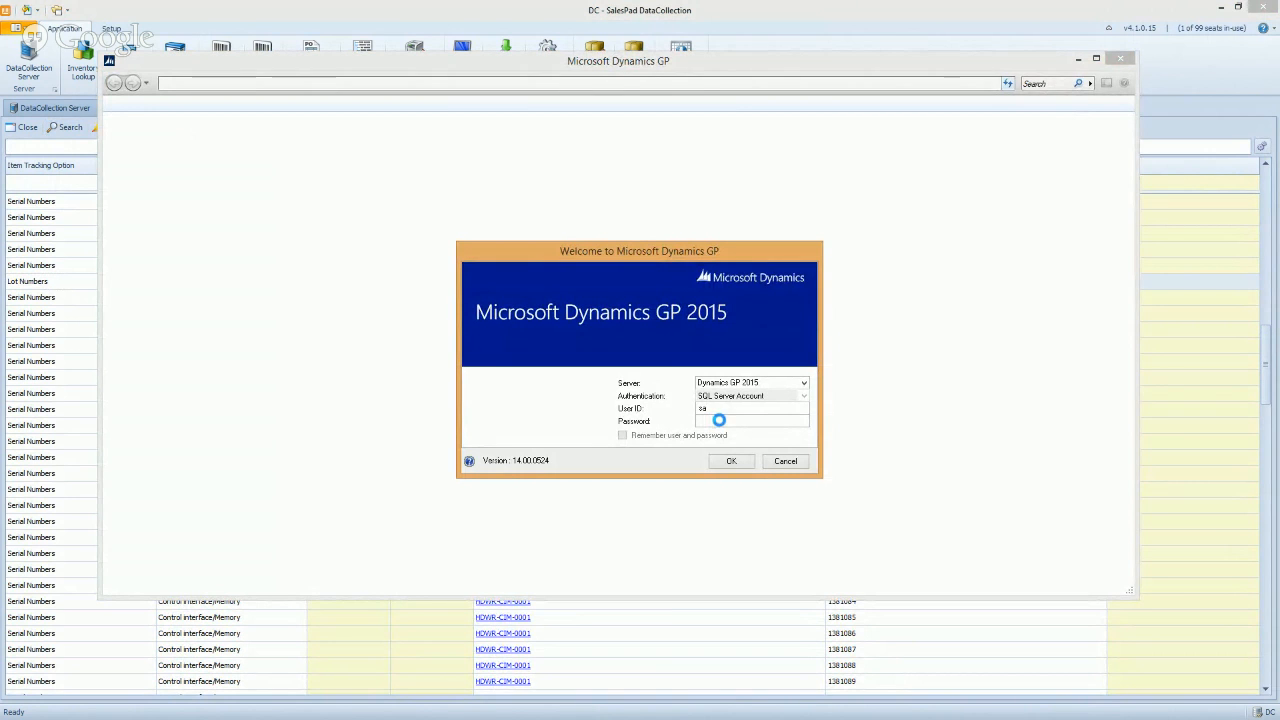
Sign in to Dynamics GP, then view Color options for serials 00008 and 7, leaving them unset
type("p")
left_click(727, 461)
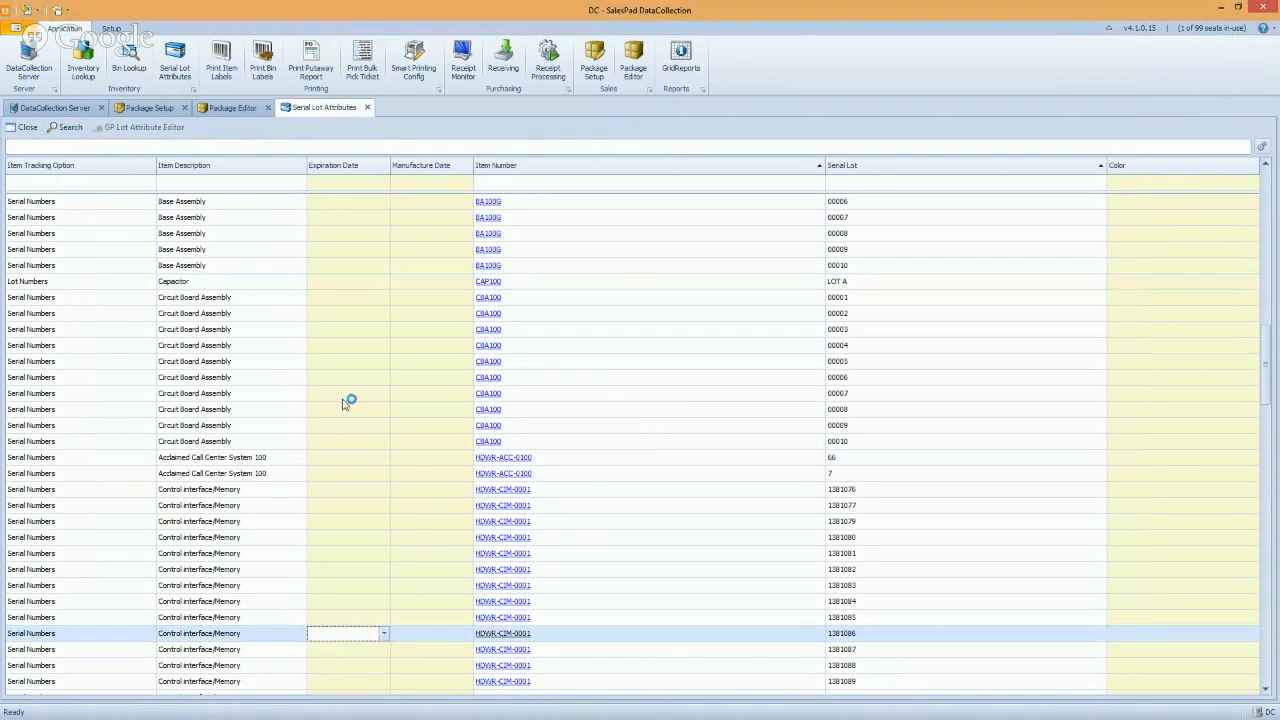
left_click(354, 409)
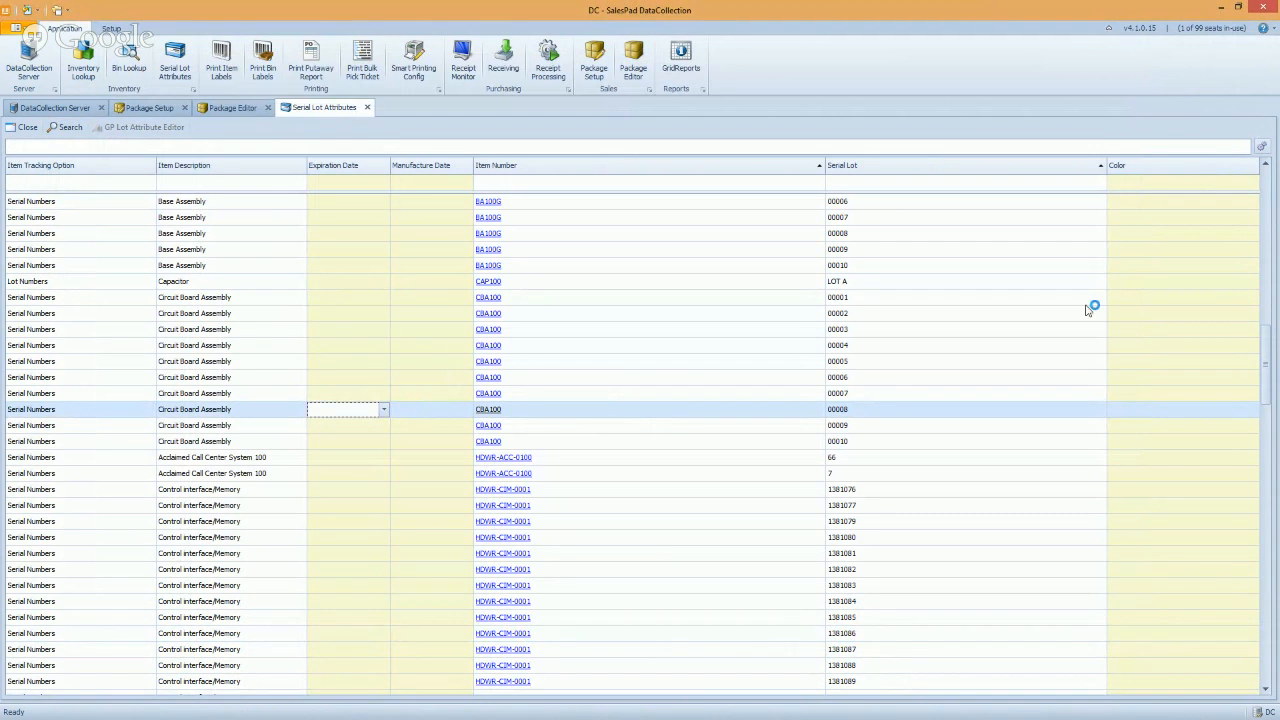
left_click(1160, 408)
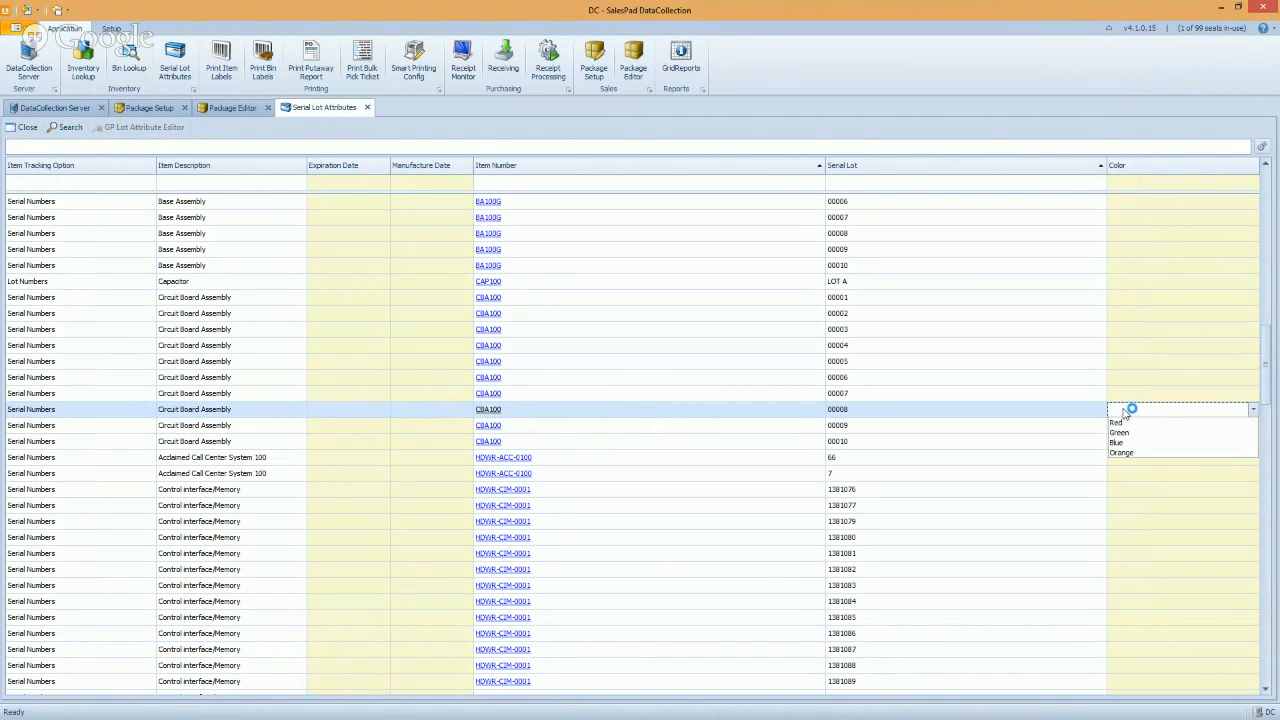
left_click(954, 446)
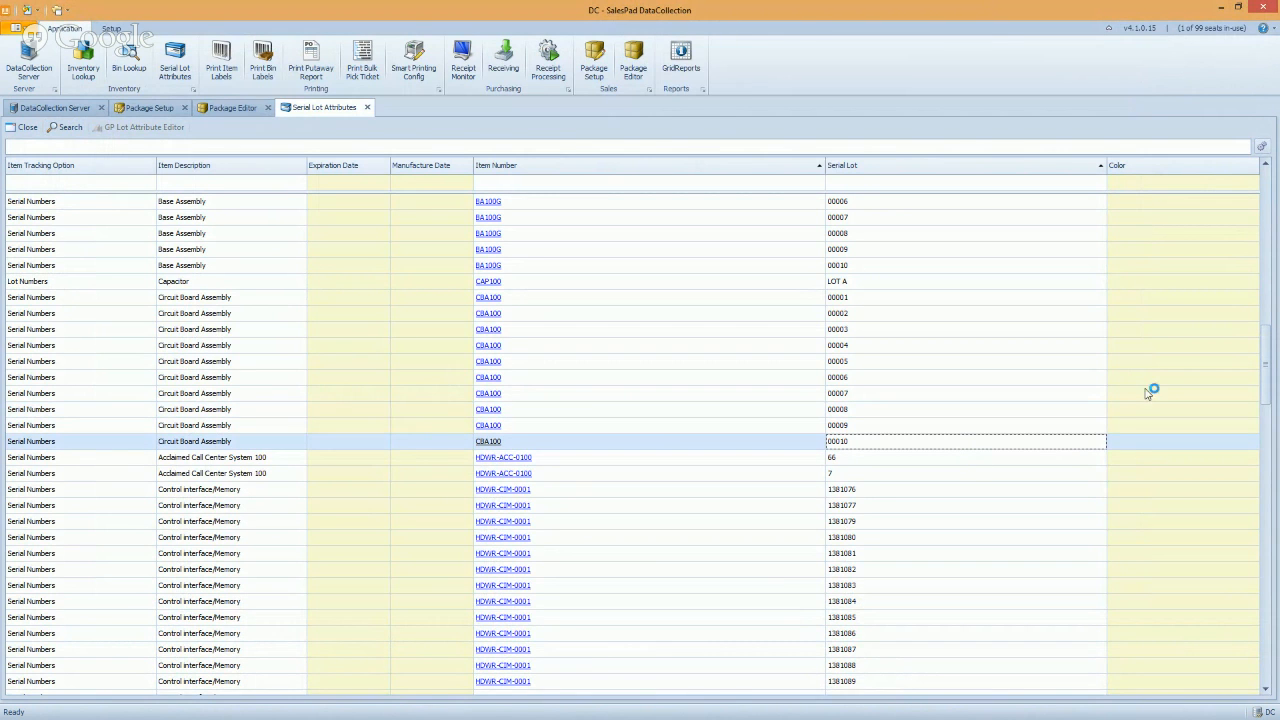
left_click(1127, 476)
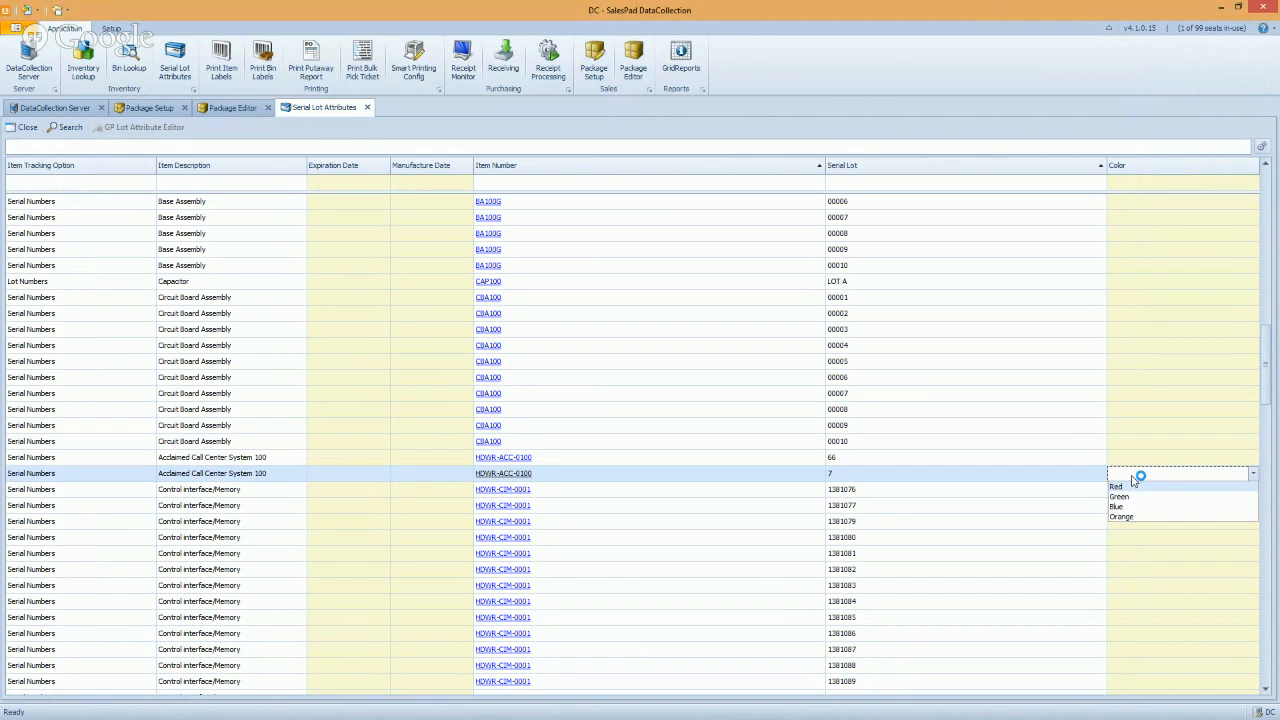
left_click(1013, 283)
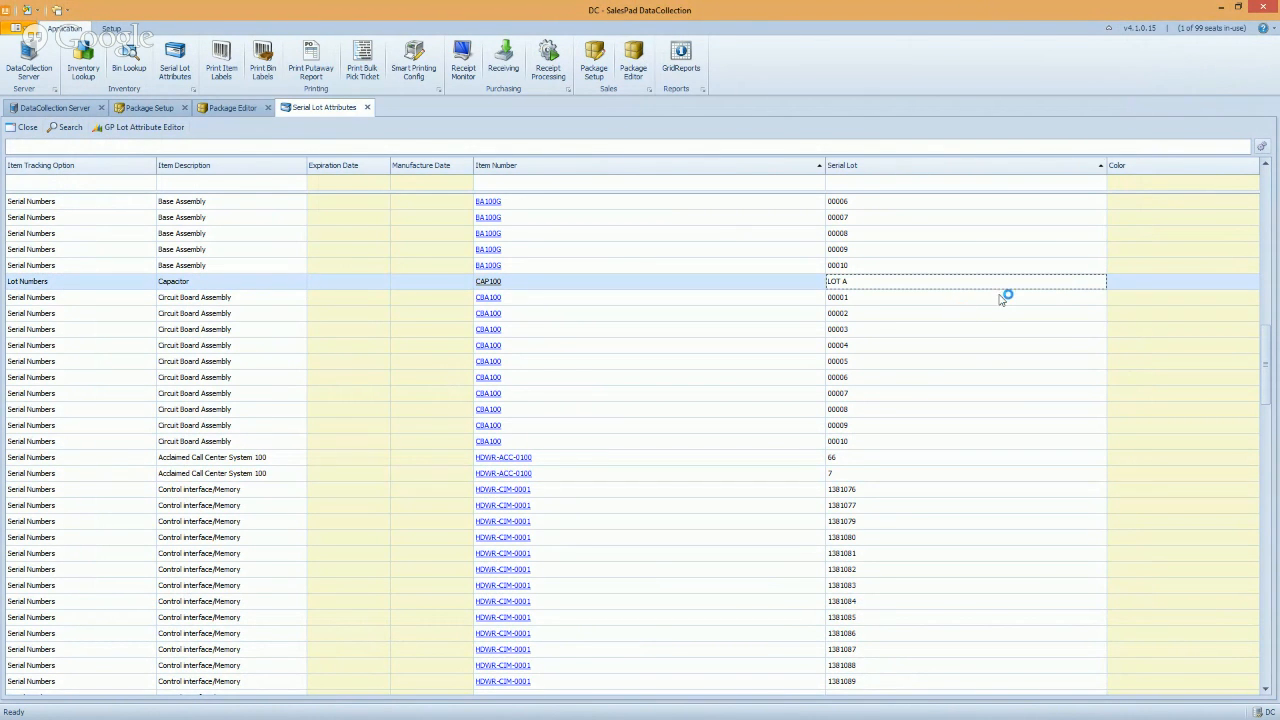
right_click(875, 168)
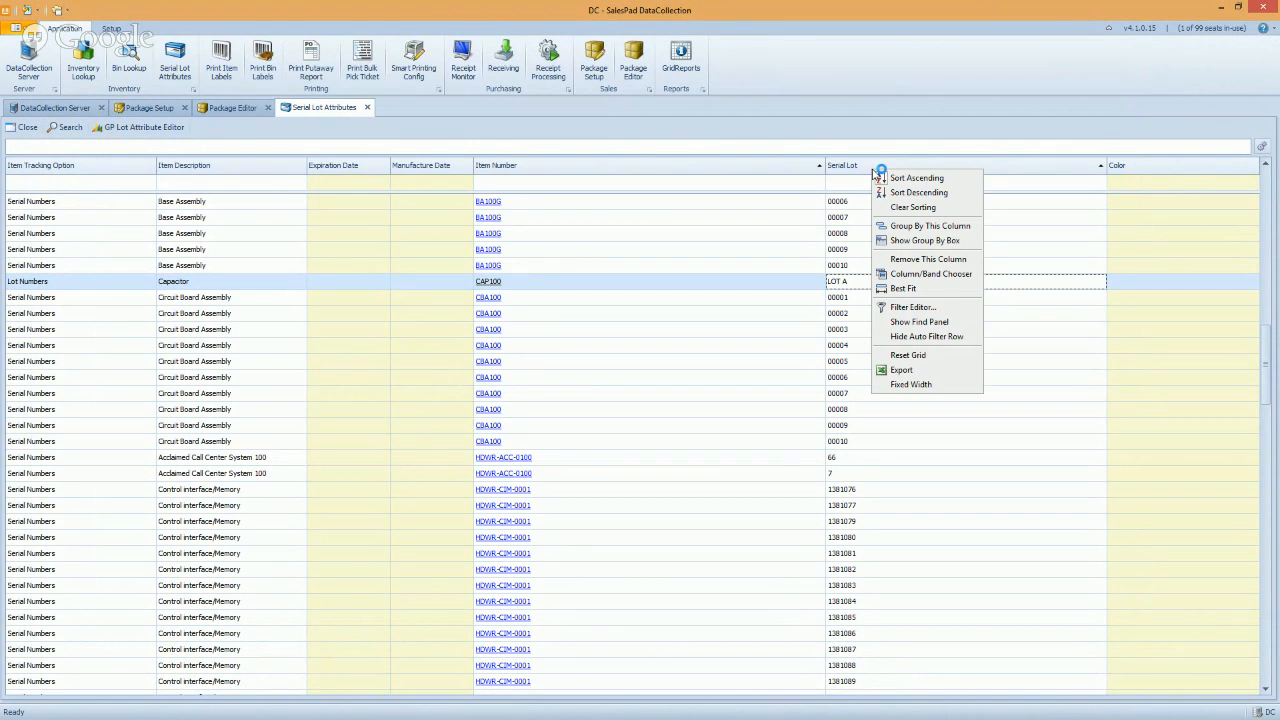
left_click(934, 274)
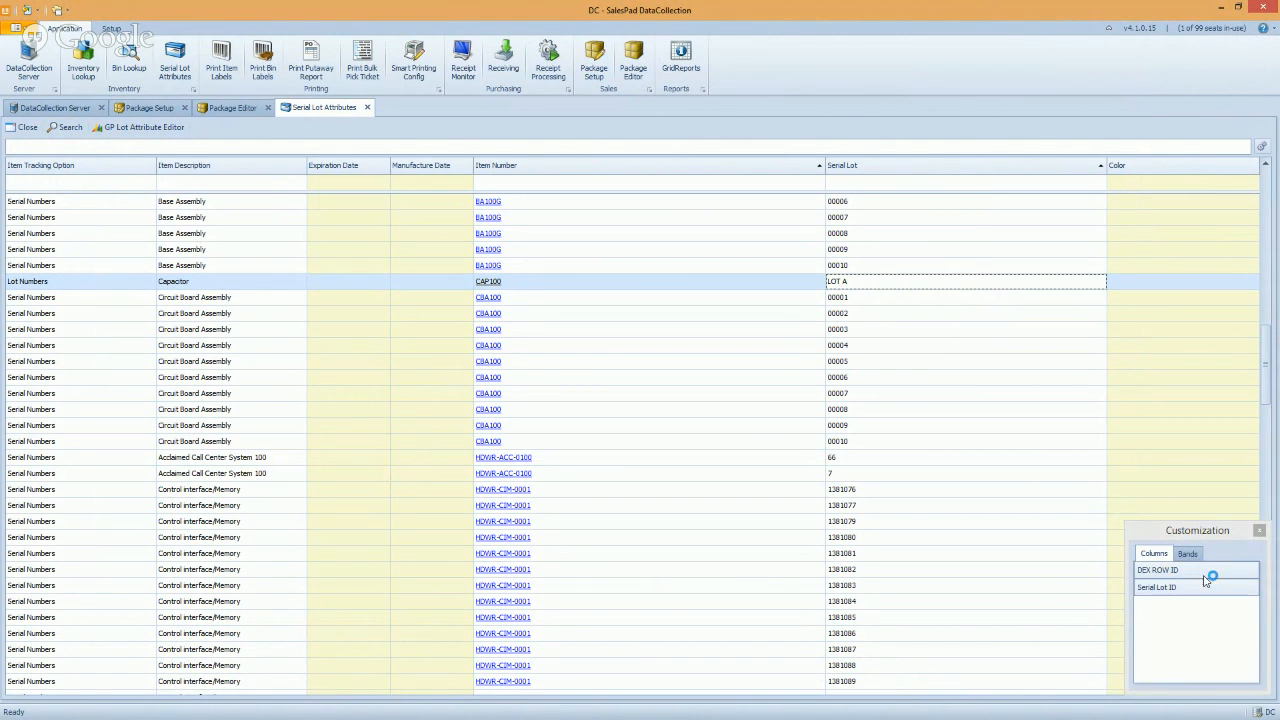
left_click_drag(1197, 530, 924, 287)
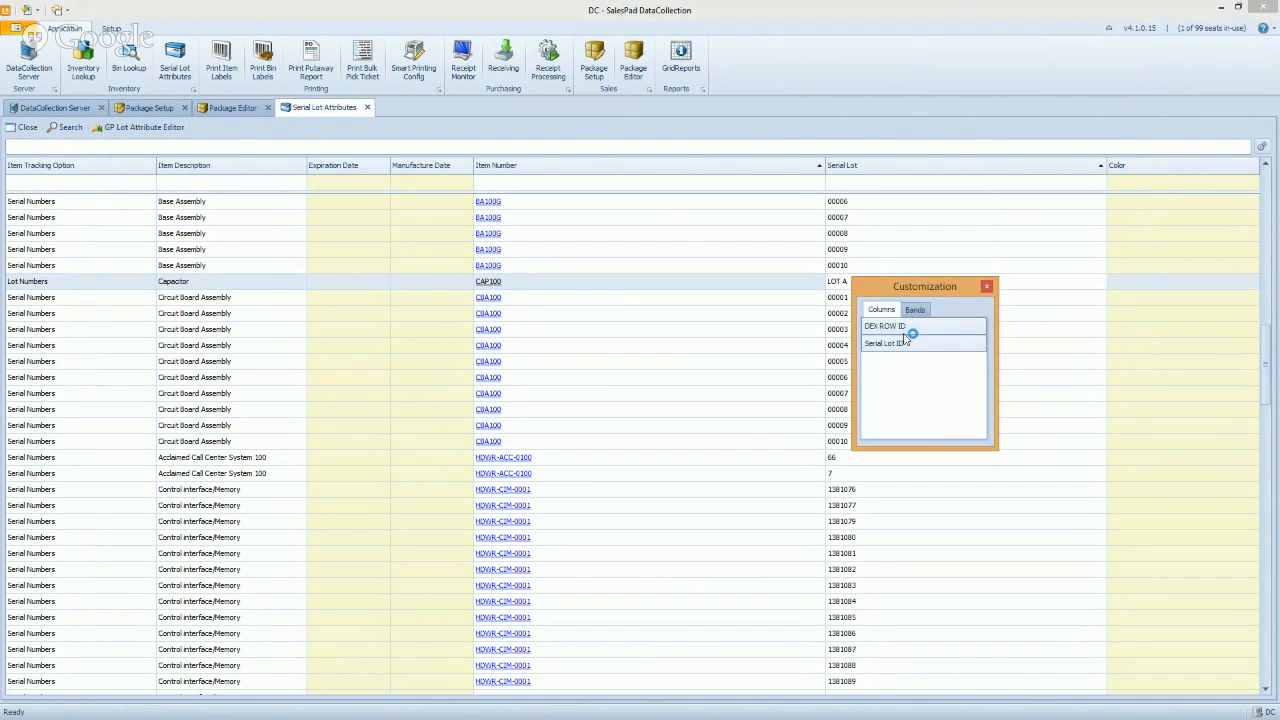
left_click(987, 287)
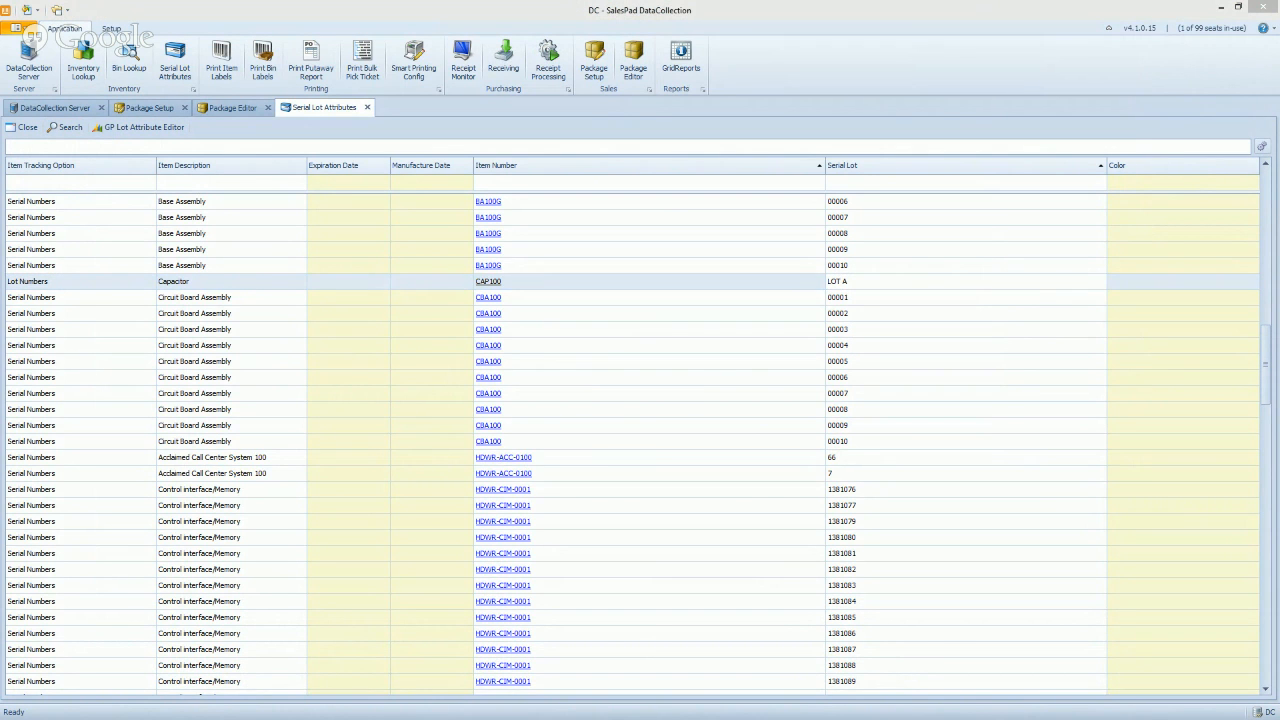
Choose the DataCollection company in the Company Login dialog and confirm the login
left_click(688, 374)
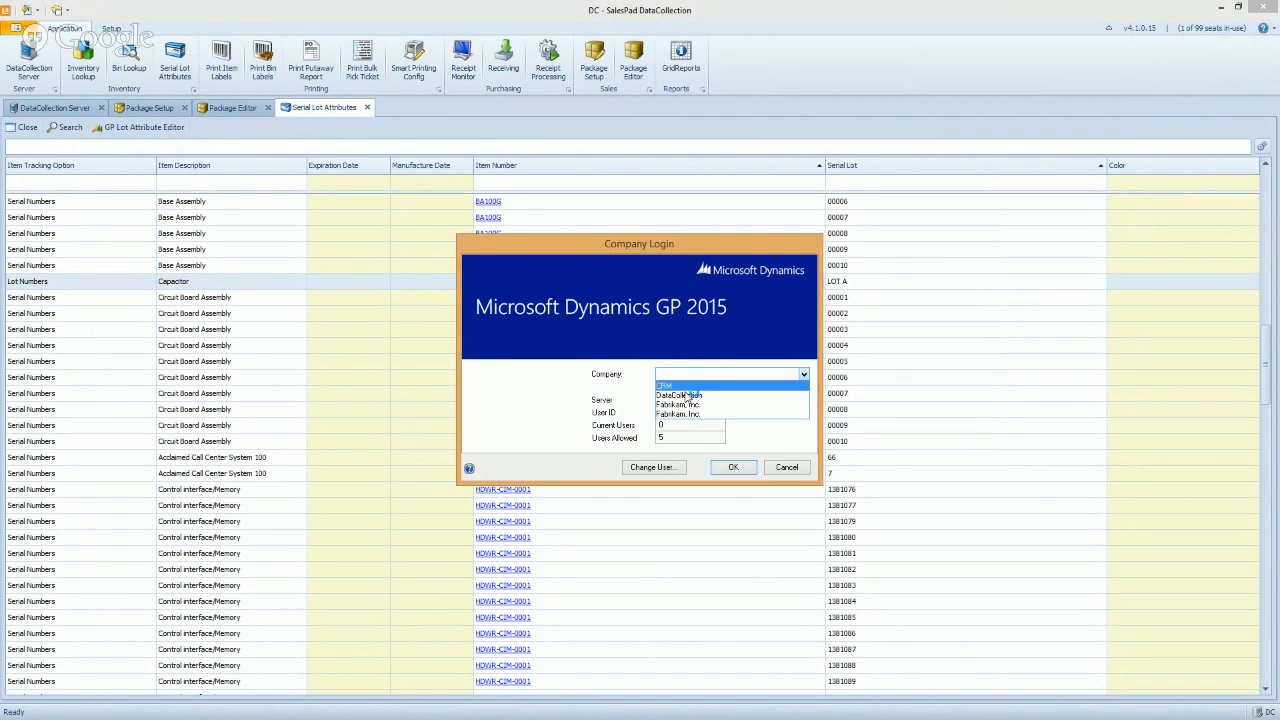
left_click(680, 395)
left_click(733, 467)
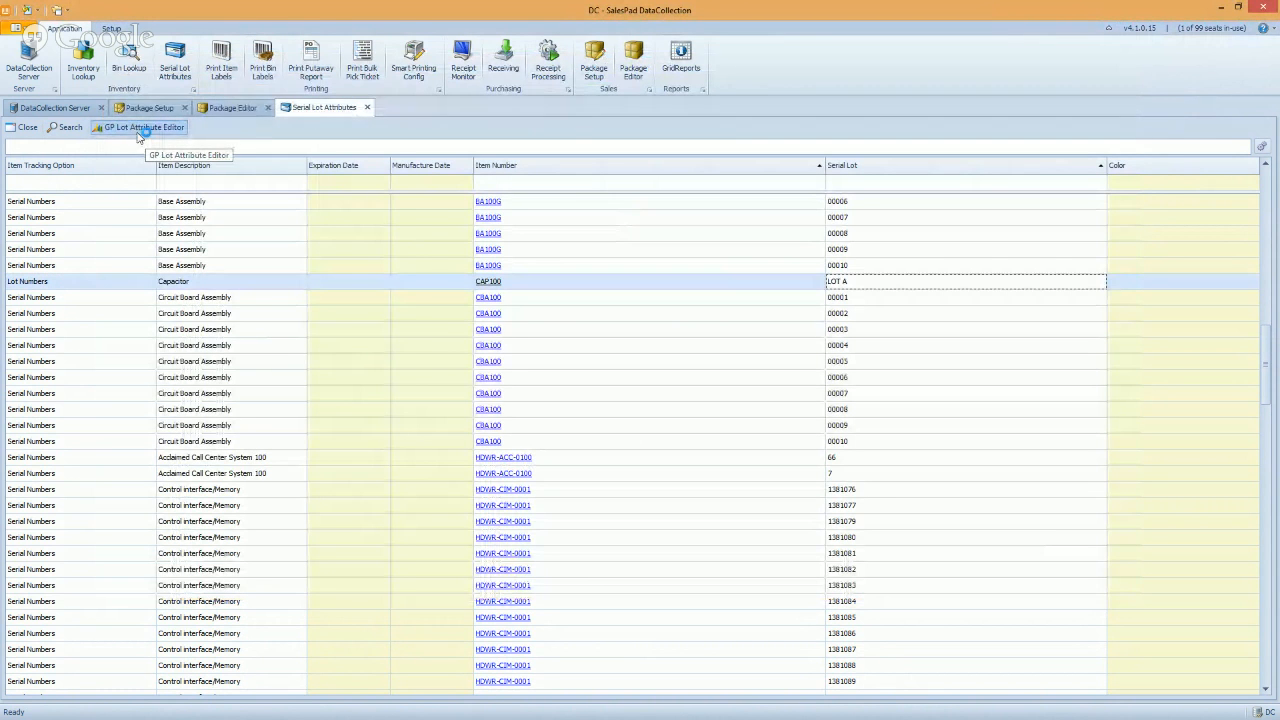
left_click(139, 131)
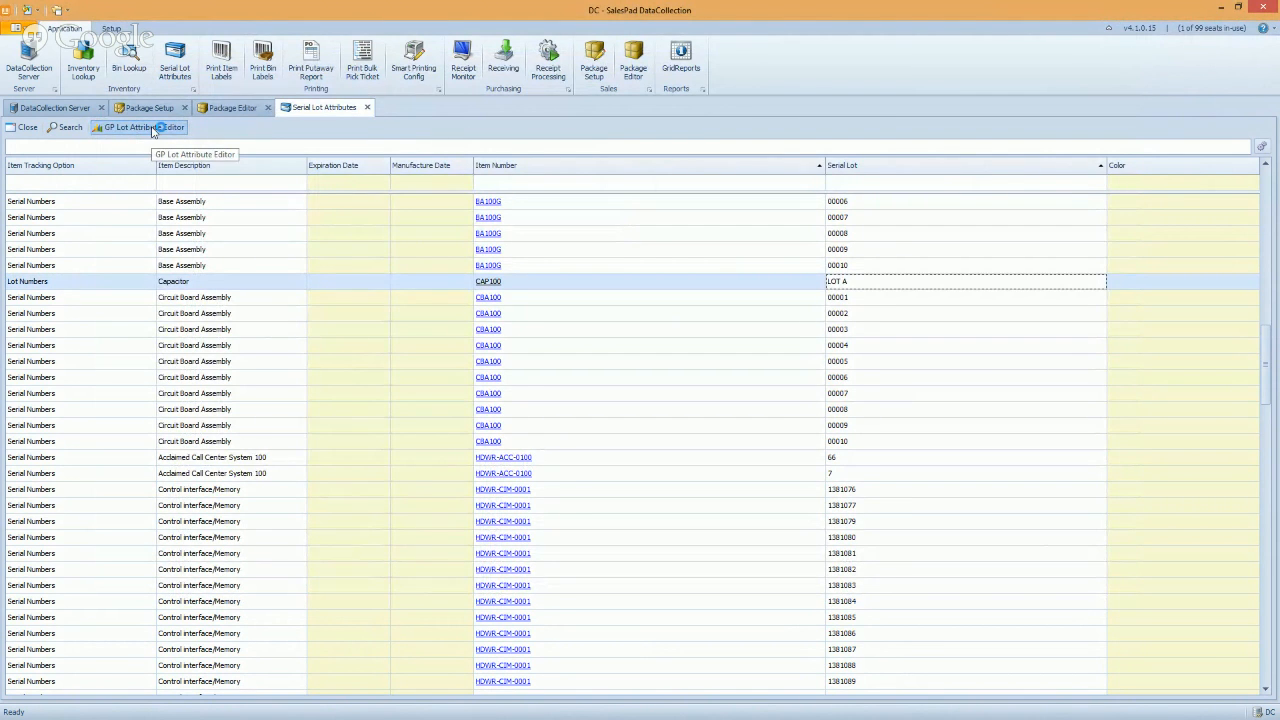
Set LOT A's Lot Attribute1 to 0923902, Attribute2 to 23422 and Attribute4 to 1/24/1900
left_click(172, 134)
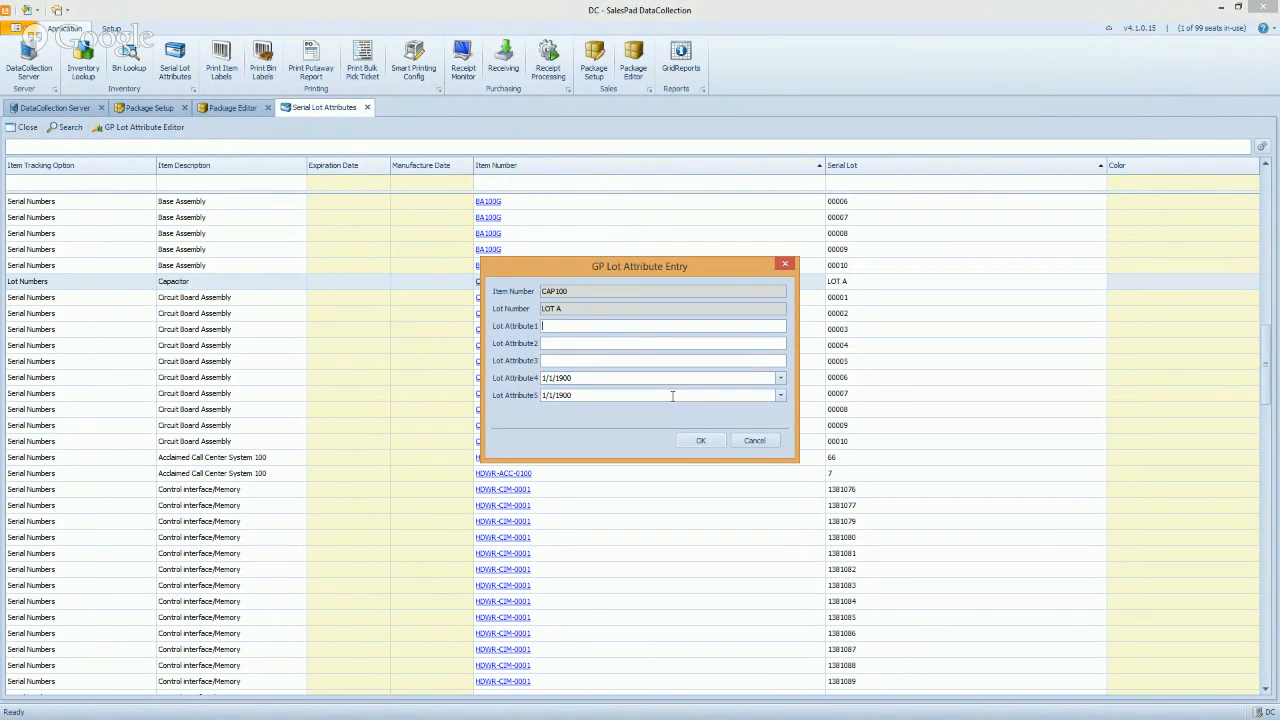
type("0923902")
left_click(566, 343)
type("23422")
left_click(780, 378)
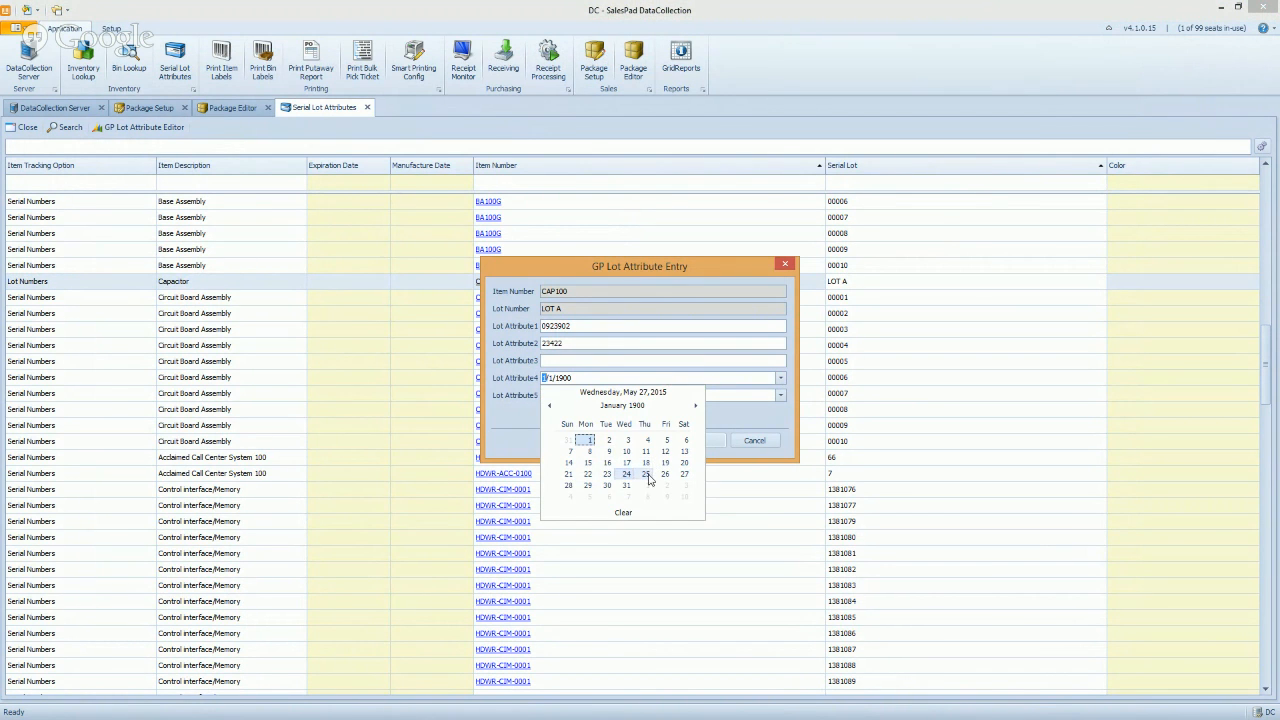
left_click(626, 474)
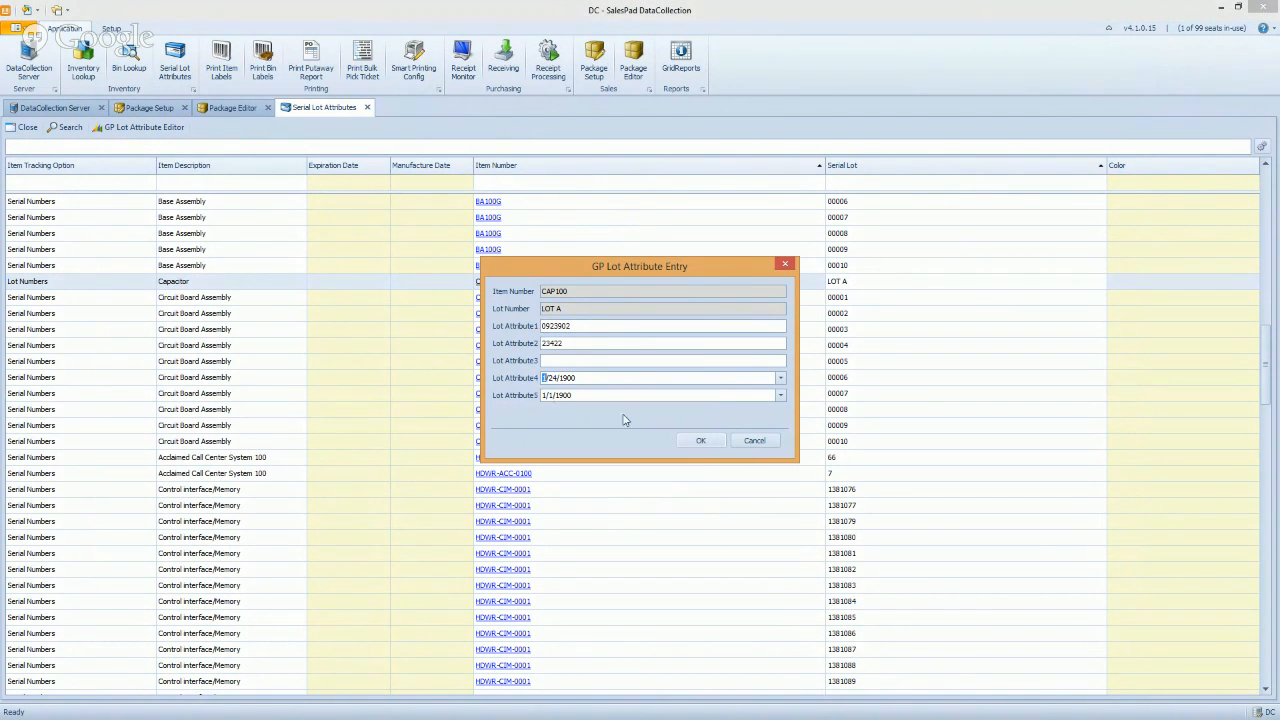
key("Return")
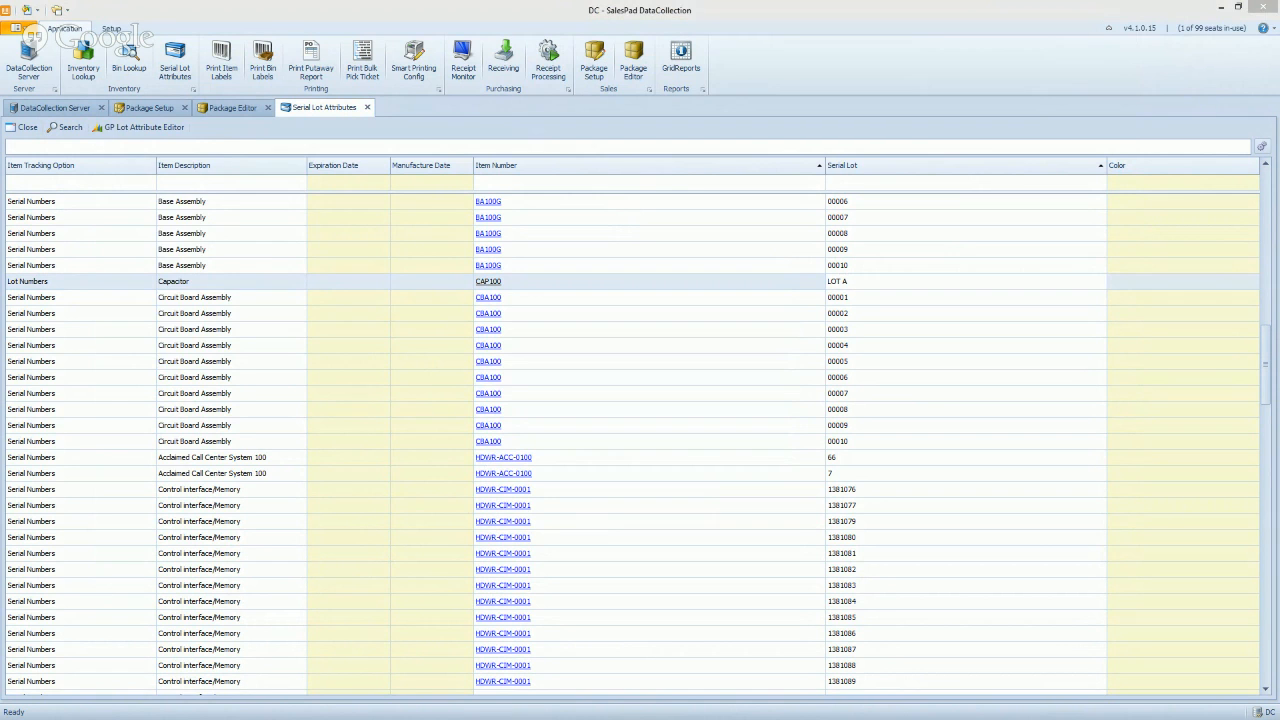
left_click(355, 344)
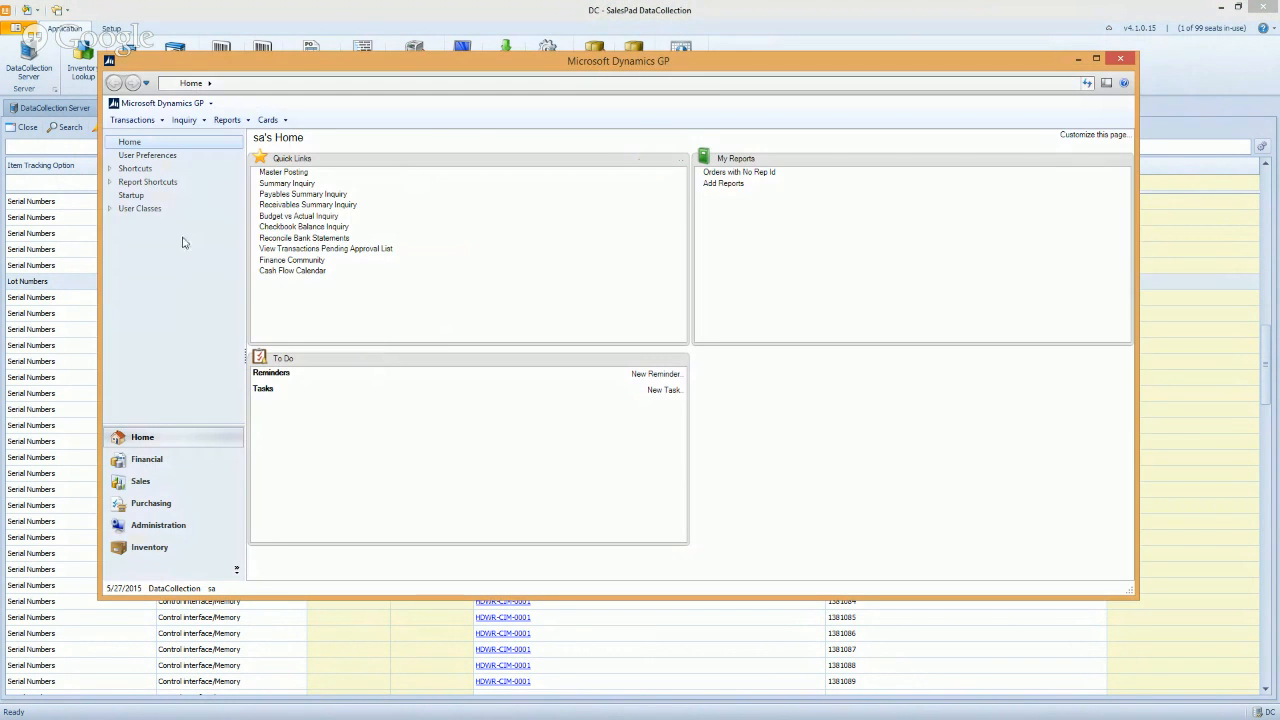
Open Edit Lot Number Attributes via Tools > Utilities > Inventory and nudge the window right
left_click(160, 103)
mouse_move(200, 168)
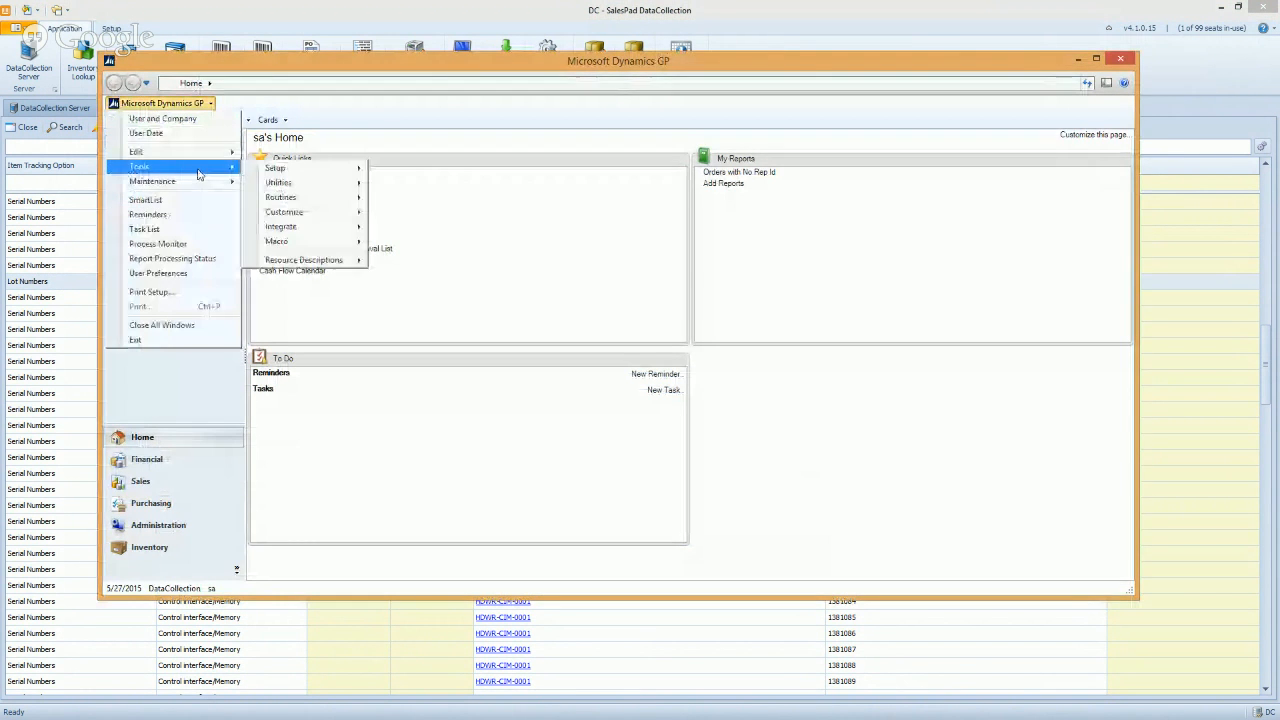
mouse_move(305, 186)
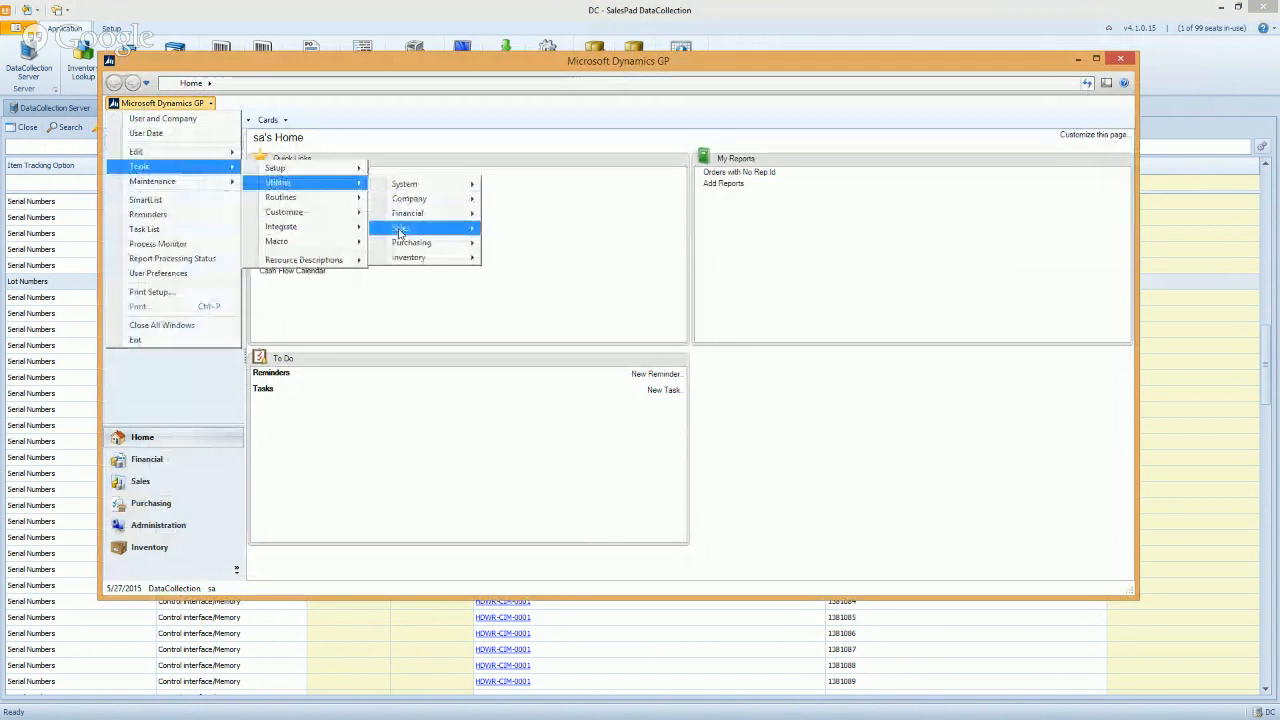
mouse_move(420, 257)
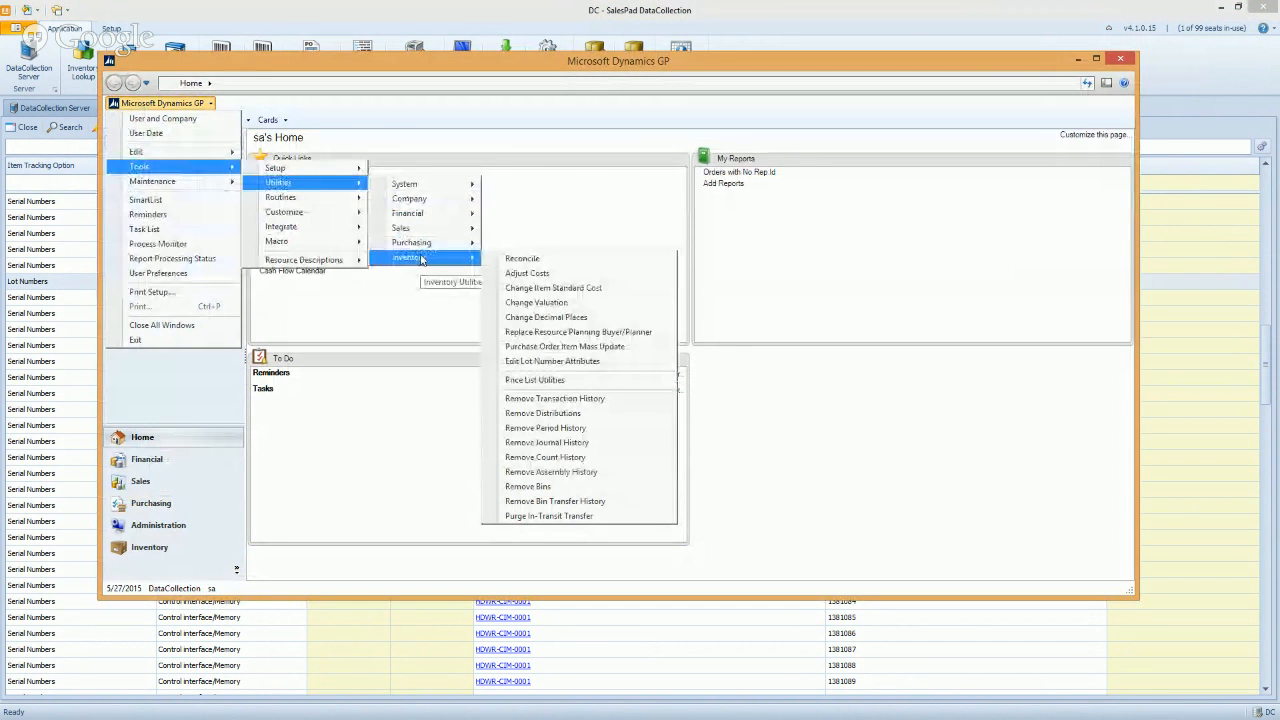
left_click(545, 366)
left_click_drag(448, 142, 476, 143)
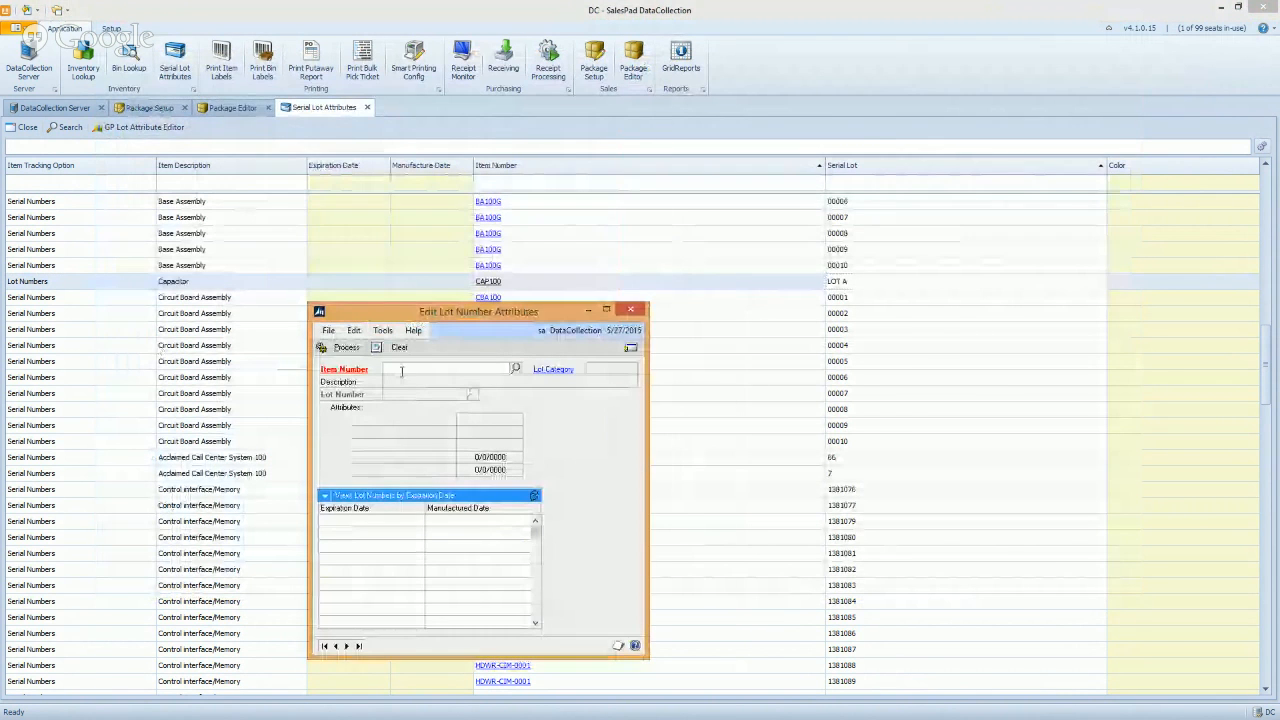
Load item CAP100, lot LOT A into the lot attributes window, then close it
left_click(403, 370)
type("CAP100")
key("Tab")
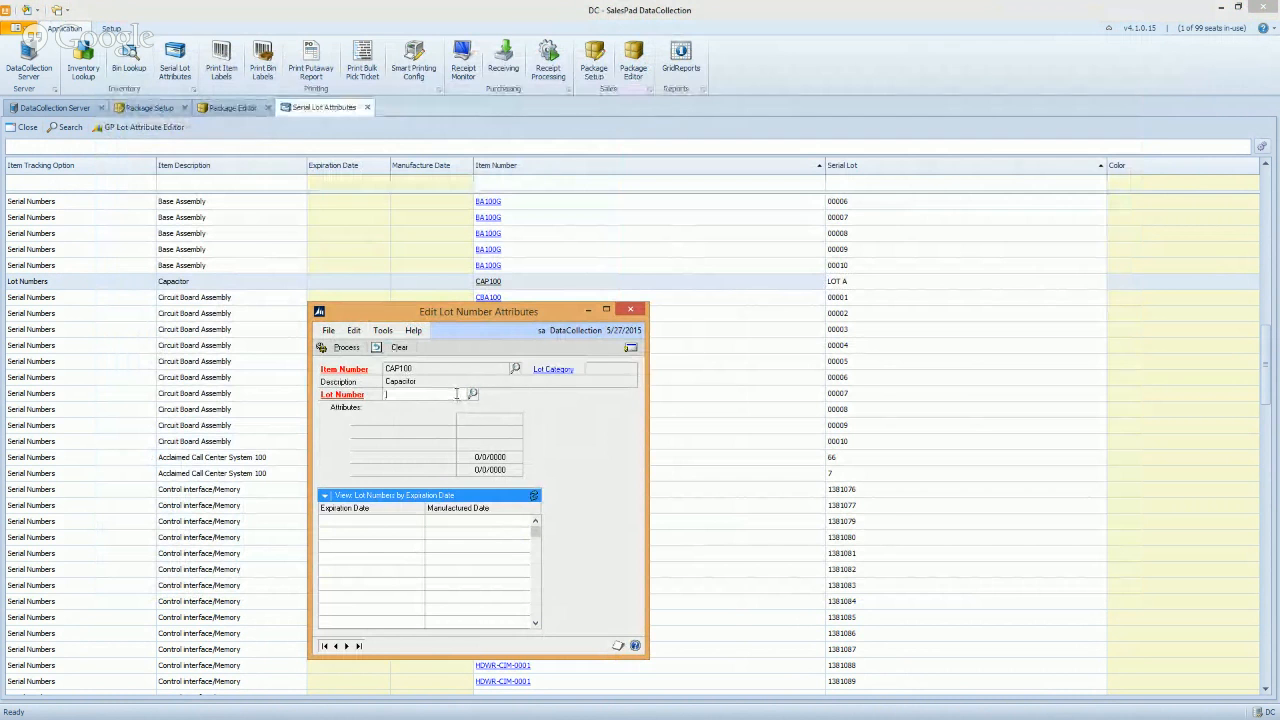
type("LOT A")
key("Tab")
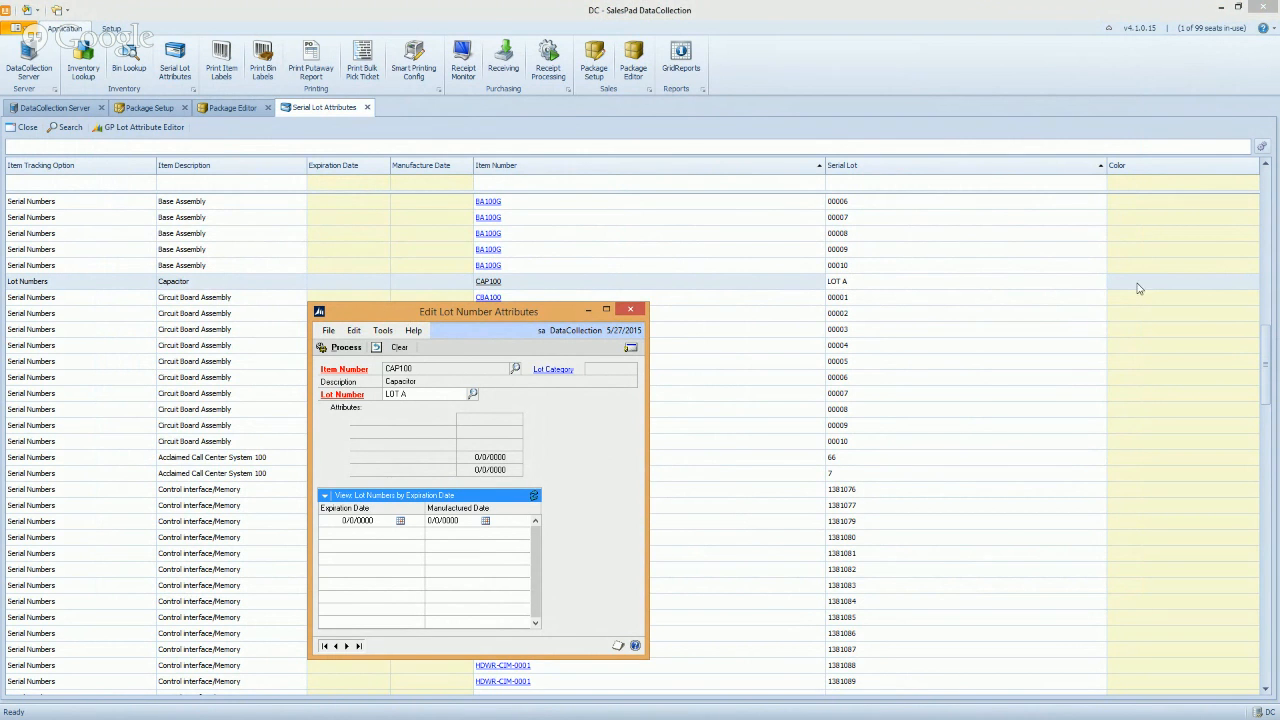
left_click(634, 311)
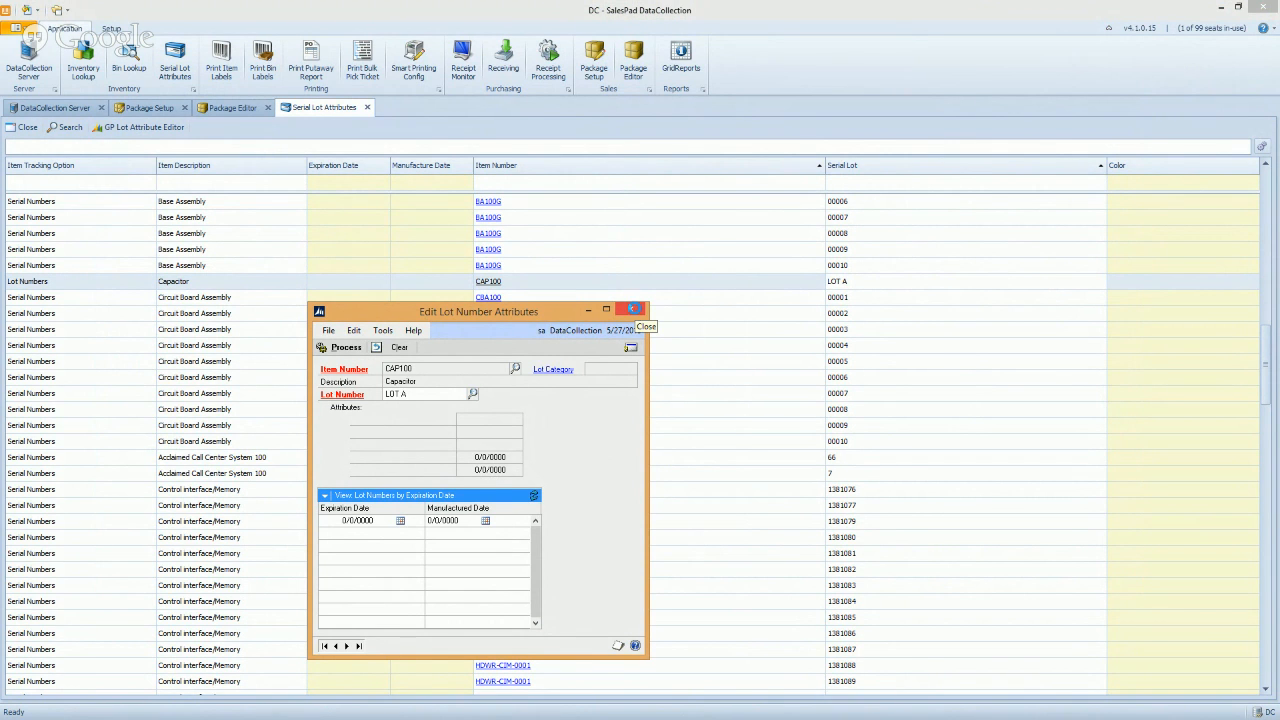
left_click(130, 128)
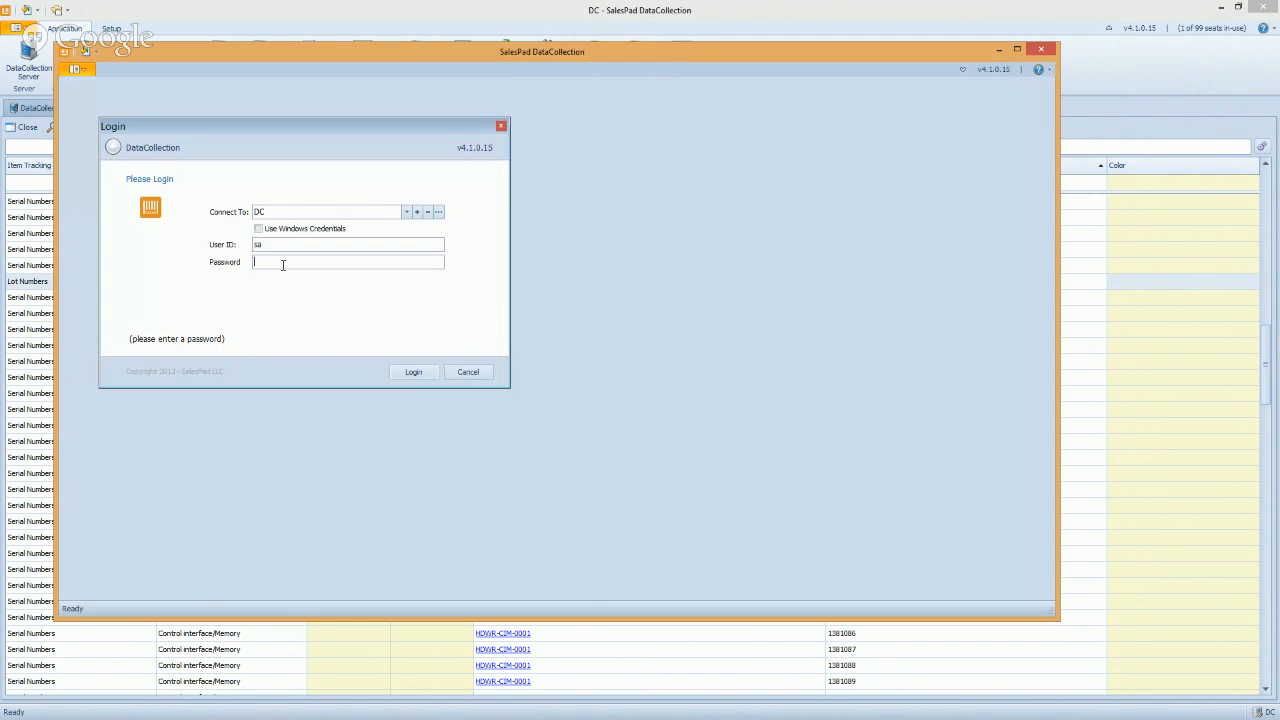
Submit the DC login and dock the floating DataCollection window into the main window
key("Return")
left_click_drag(516, 182, 465, 112)
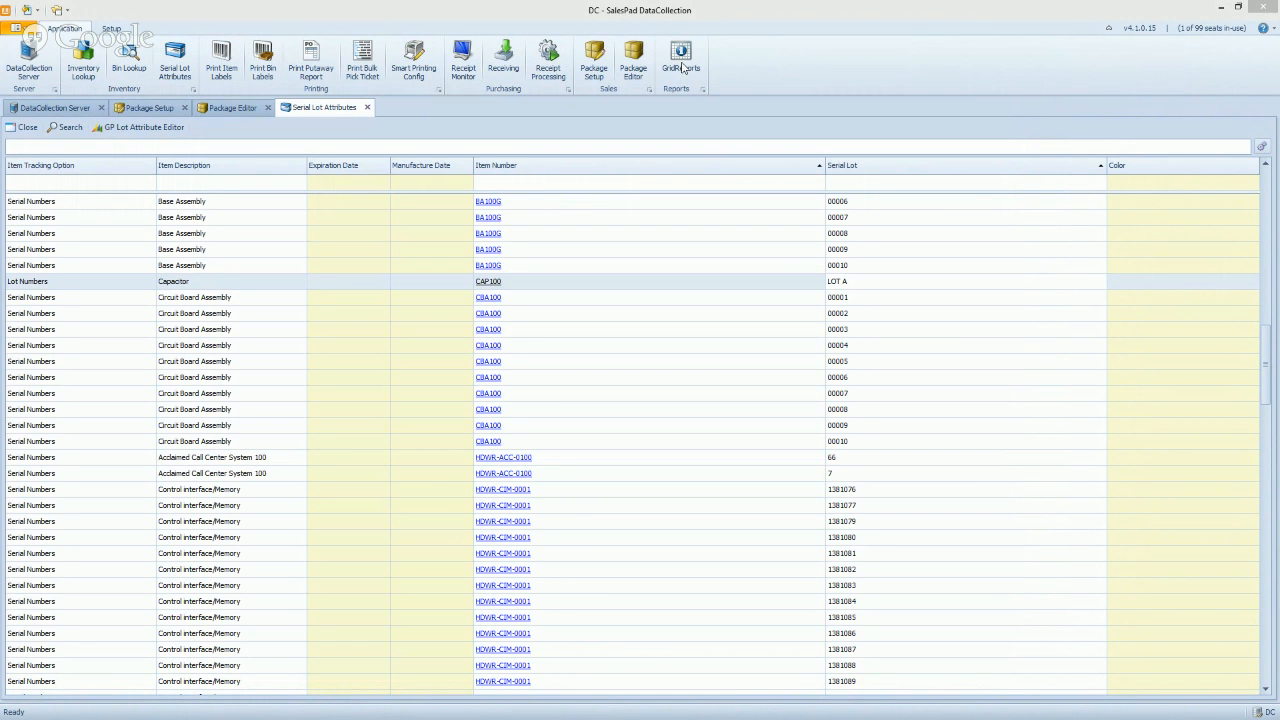
Open the GridReports page and collapse all of its groups
left_click(683, 55)
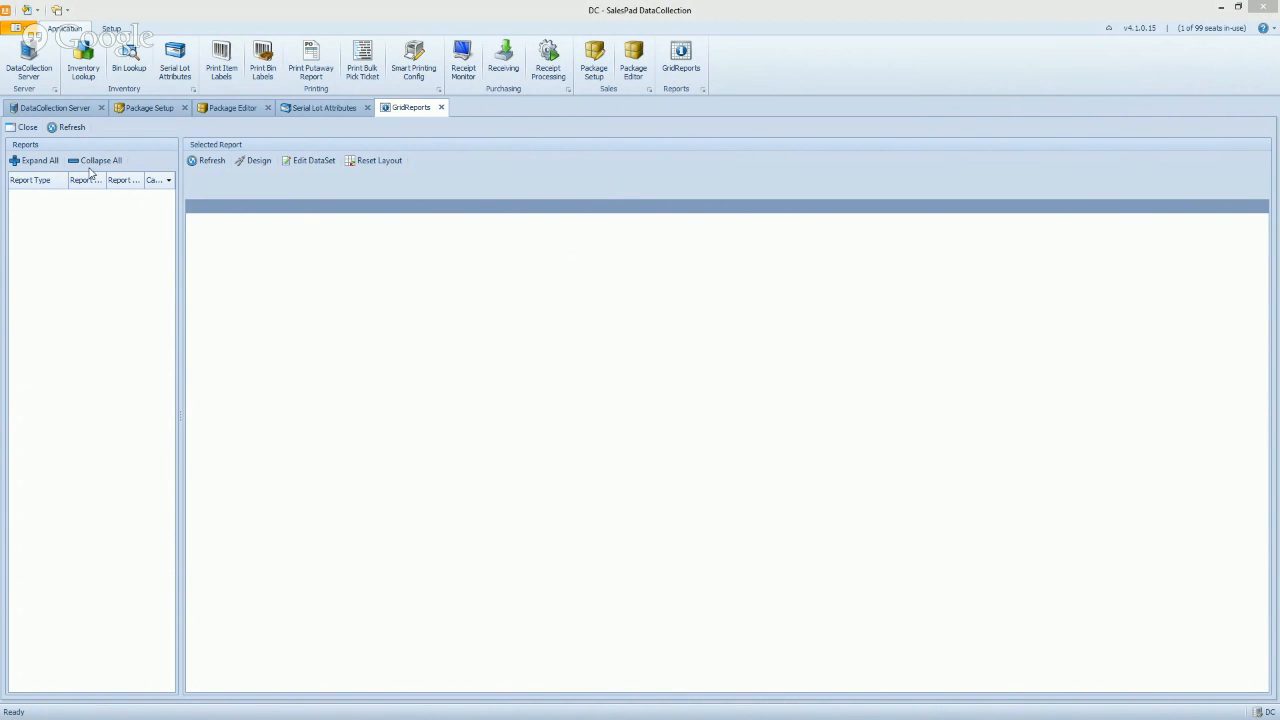
left_click(121, 163)
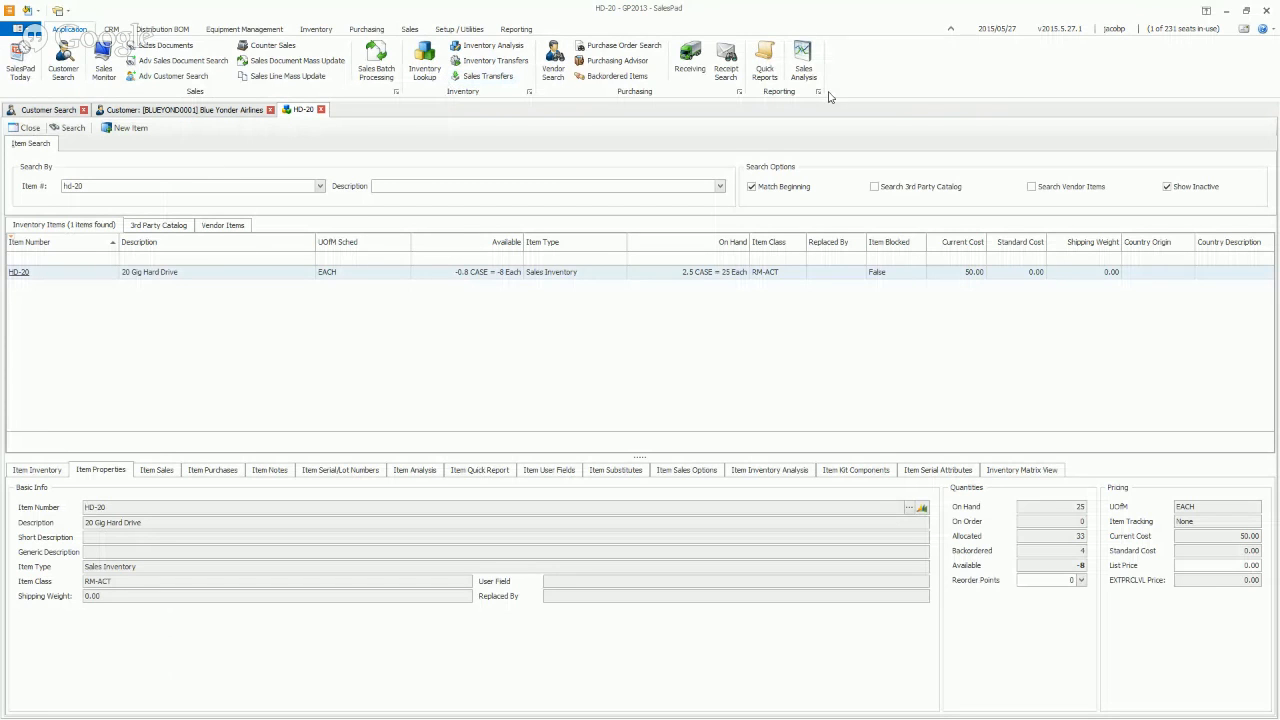
Create a new quick report named NEW in the Quick Reports list
left_click(765, 68)
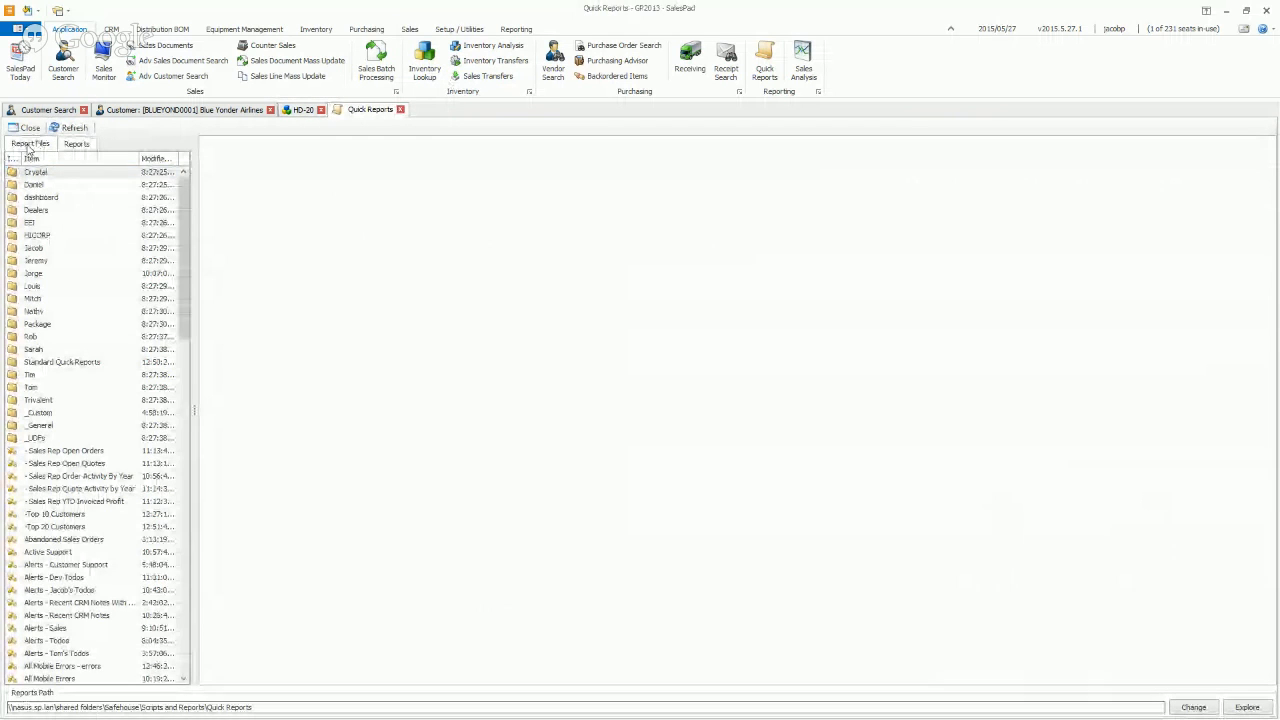
left_click(77, 144)
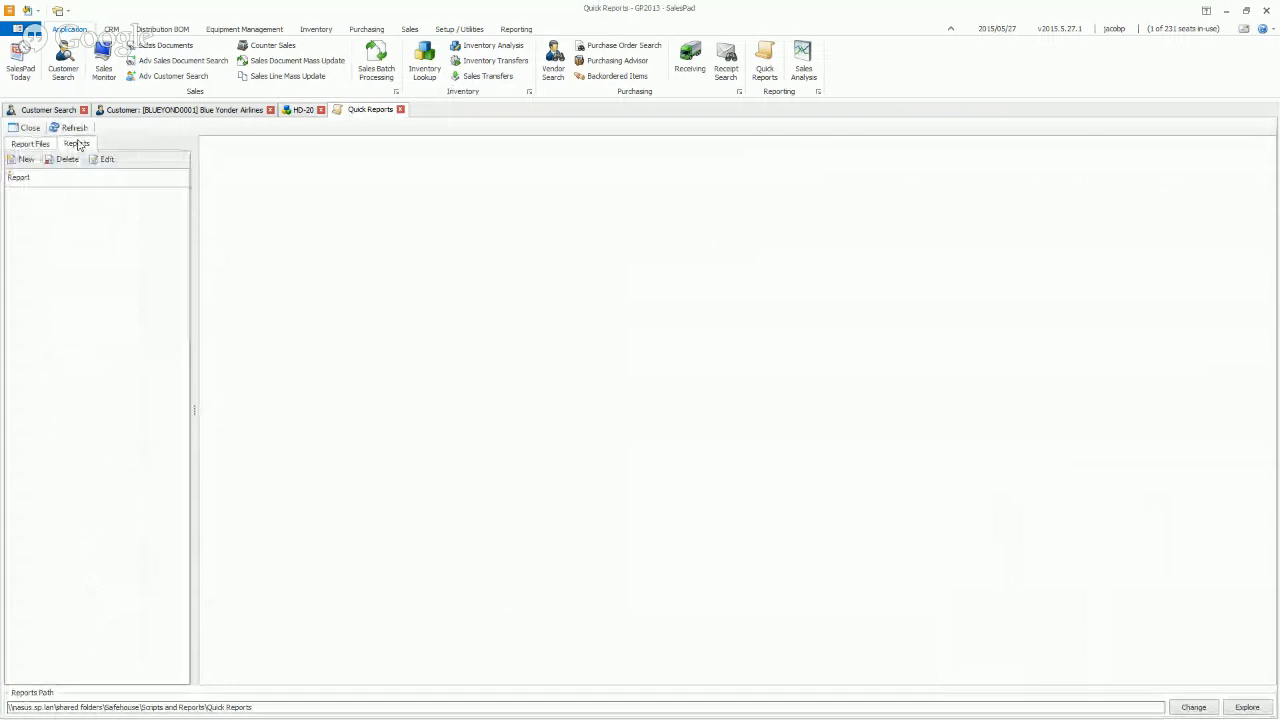
left_click(22, 159)
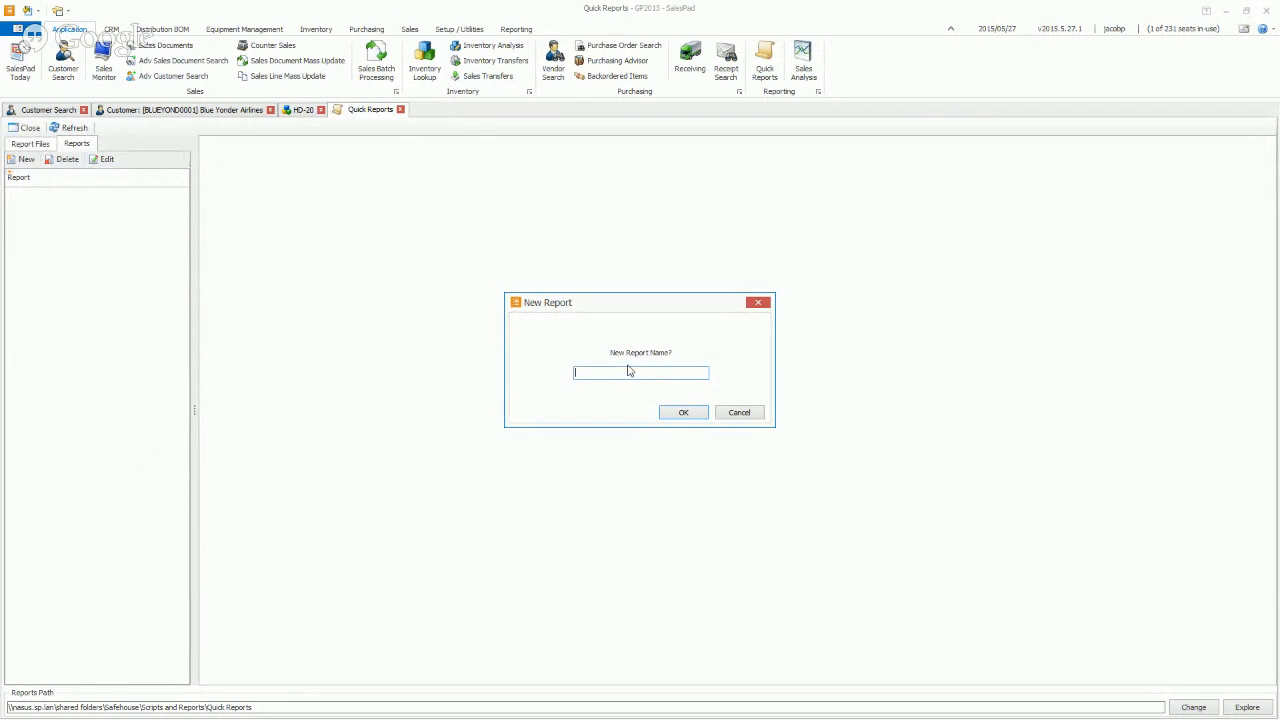
type("NEW")
key("Return")
Review the NEW report's grid-definition XML and its spv3SalesDocument query, then save it
left_click(91, 209)
left_click(104, 159)
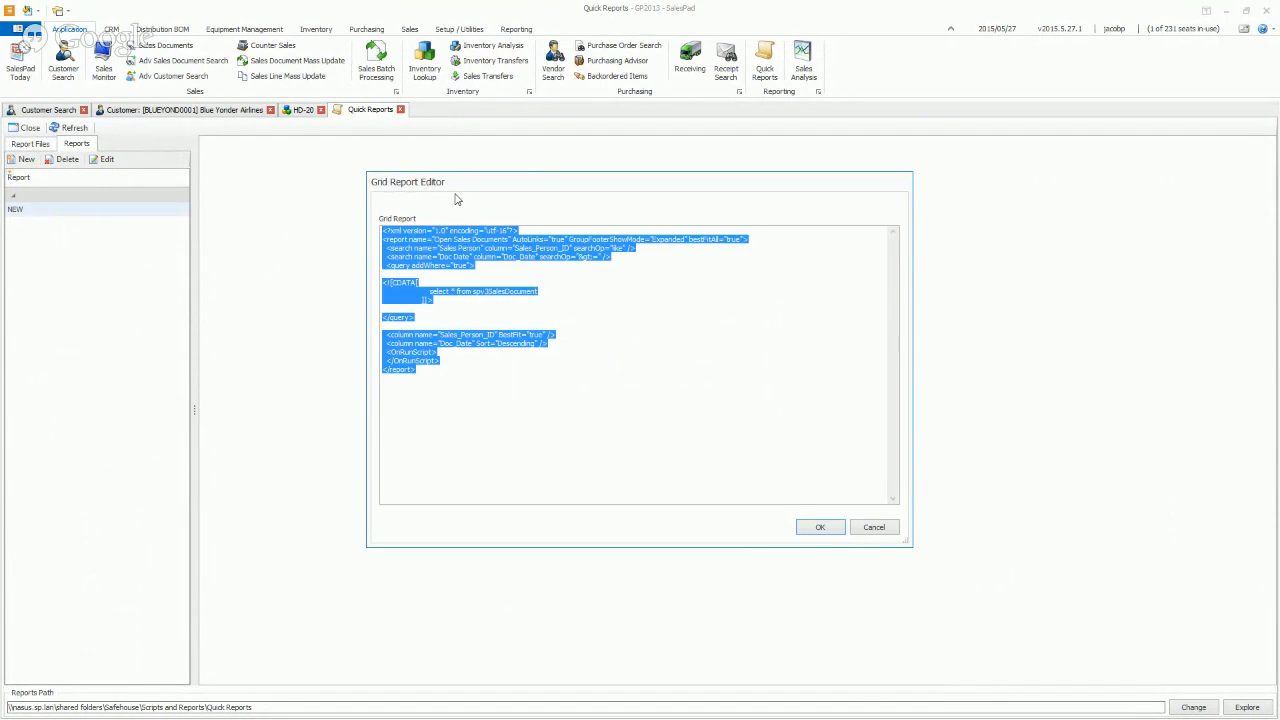
left_click_drag(346, 132, 346, 132)
left_click(388, 217)
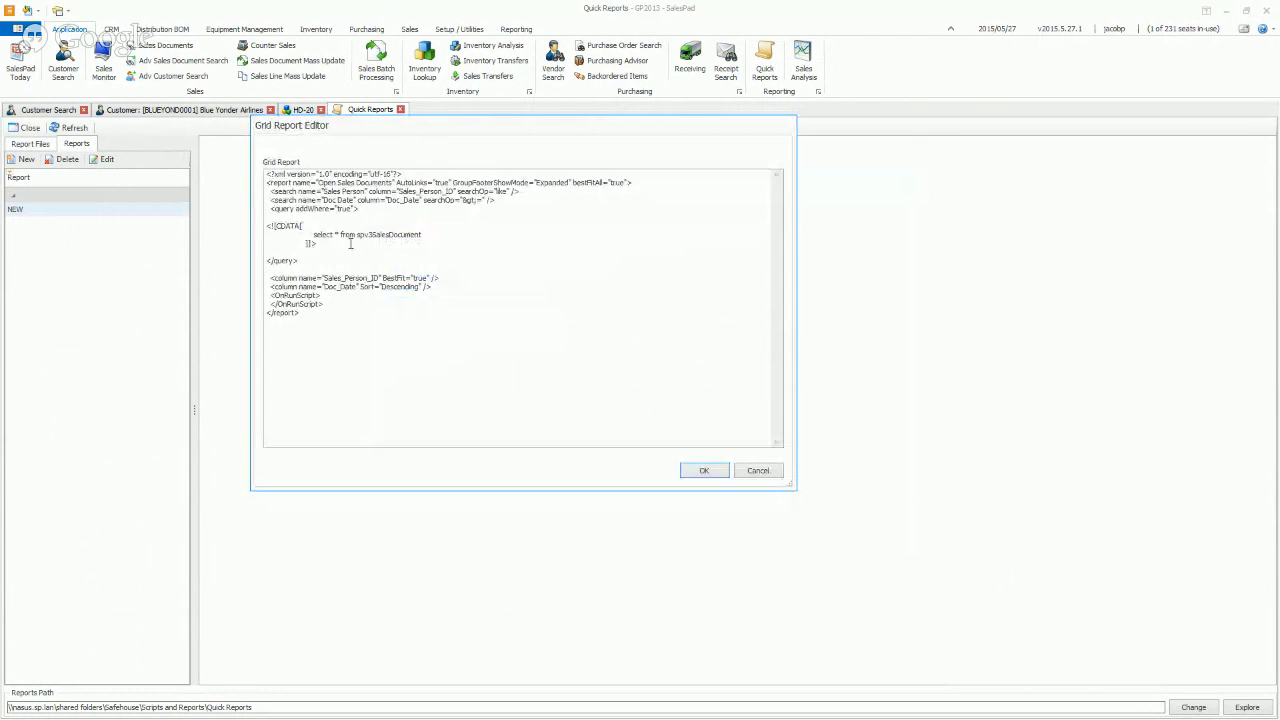
left_click_drag(302, 226, 228, 160)
left_click_drag(290, 244, 386, 366)
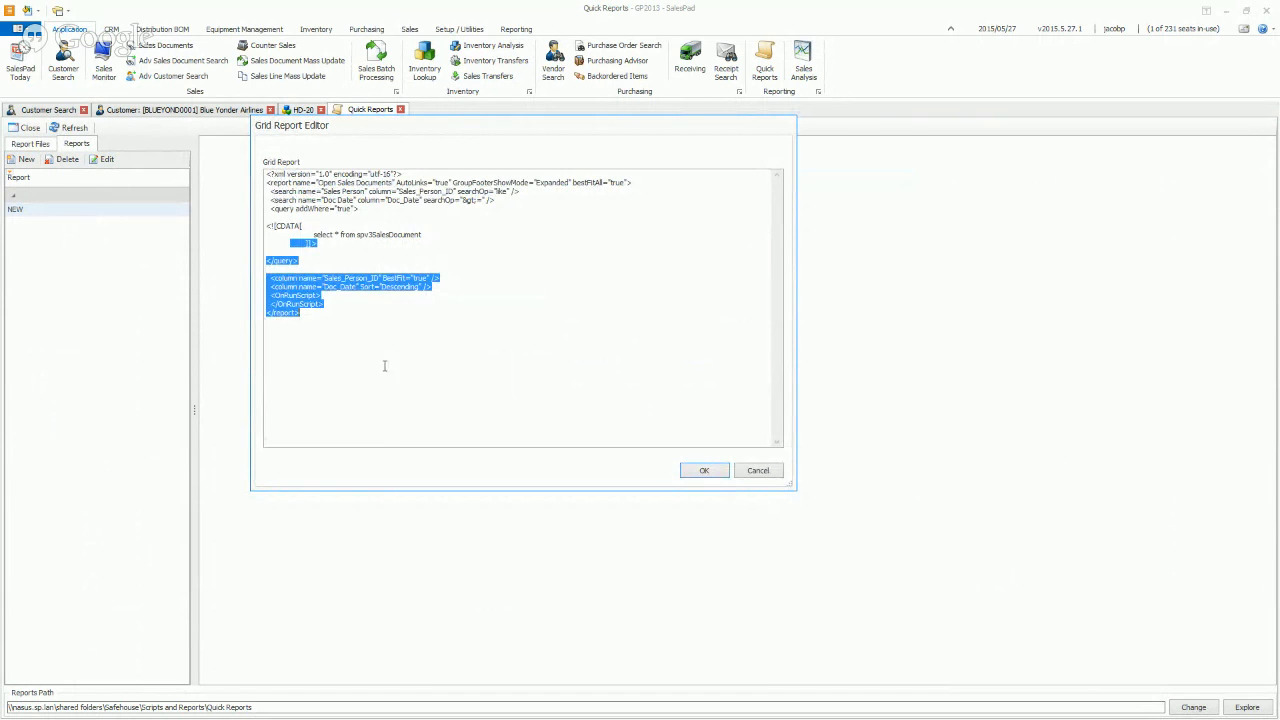
left_click_drag(422, 236, 313, 235)
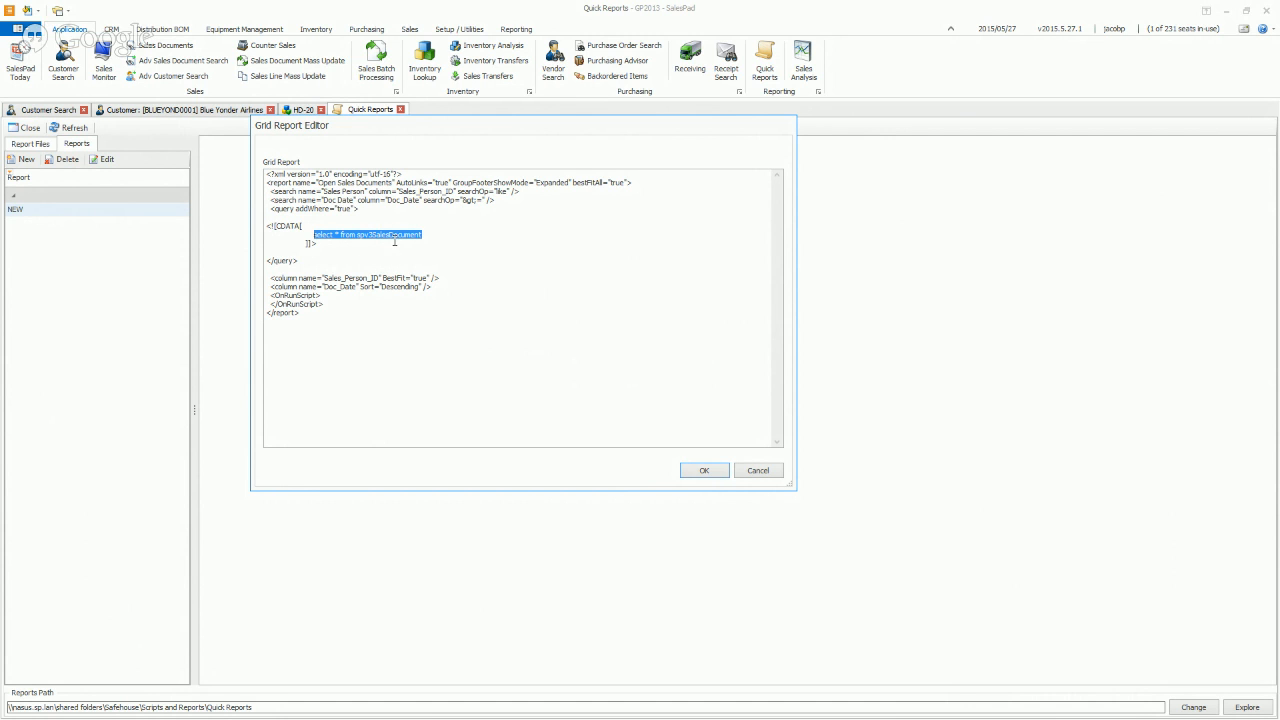
left_click(703, 470)
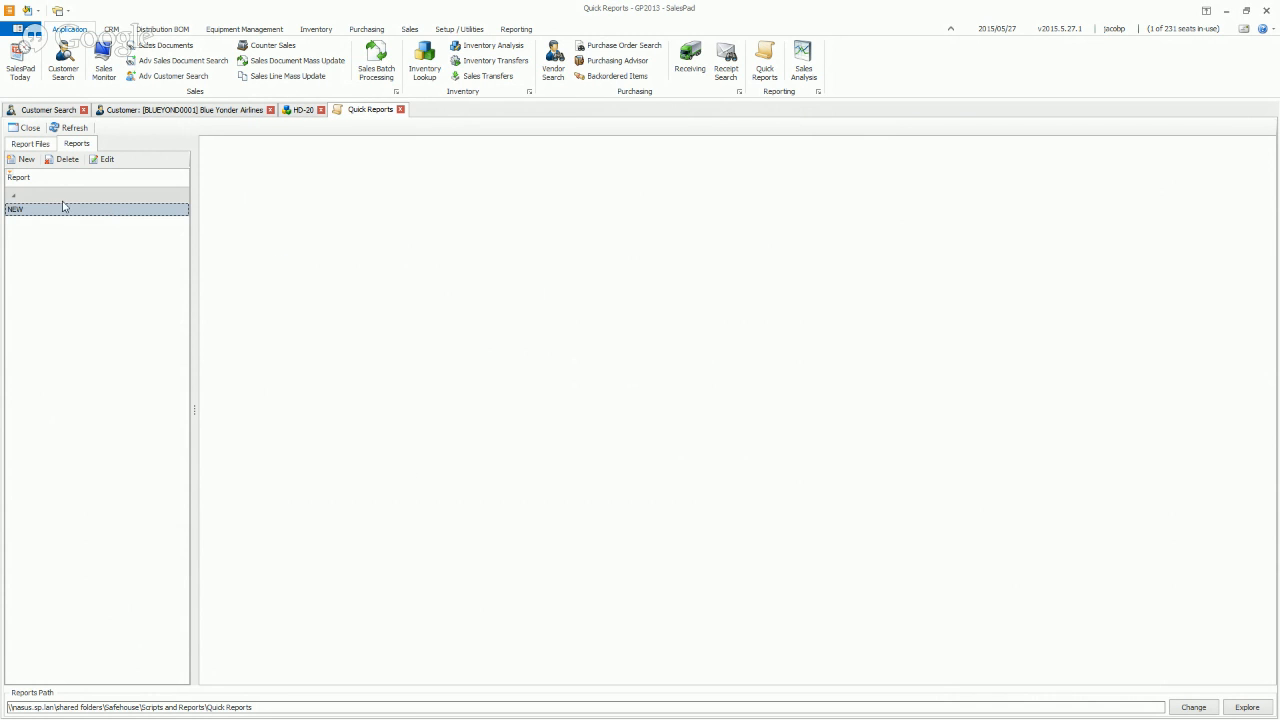
Run the NEW quick report to load its grid of invoices and orders
left_click(12, 210)
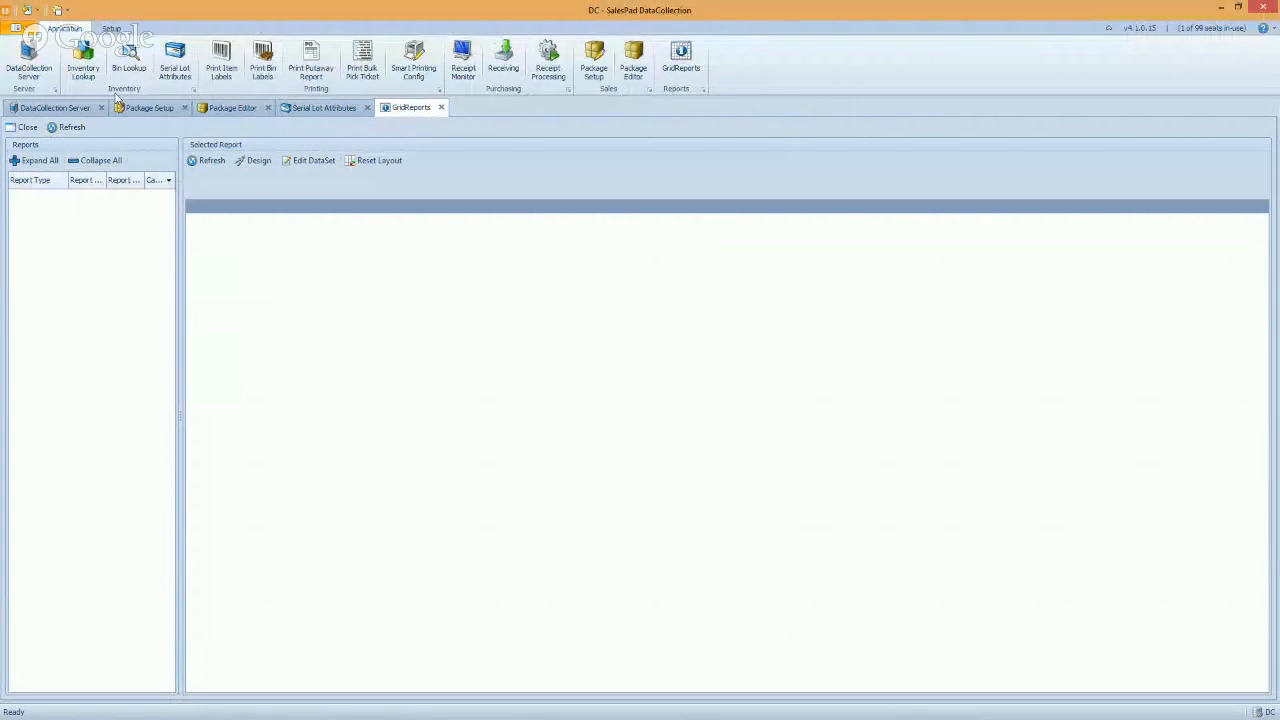
Start a new report in Report Manager and name it GRID
left_click(28, 30)
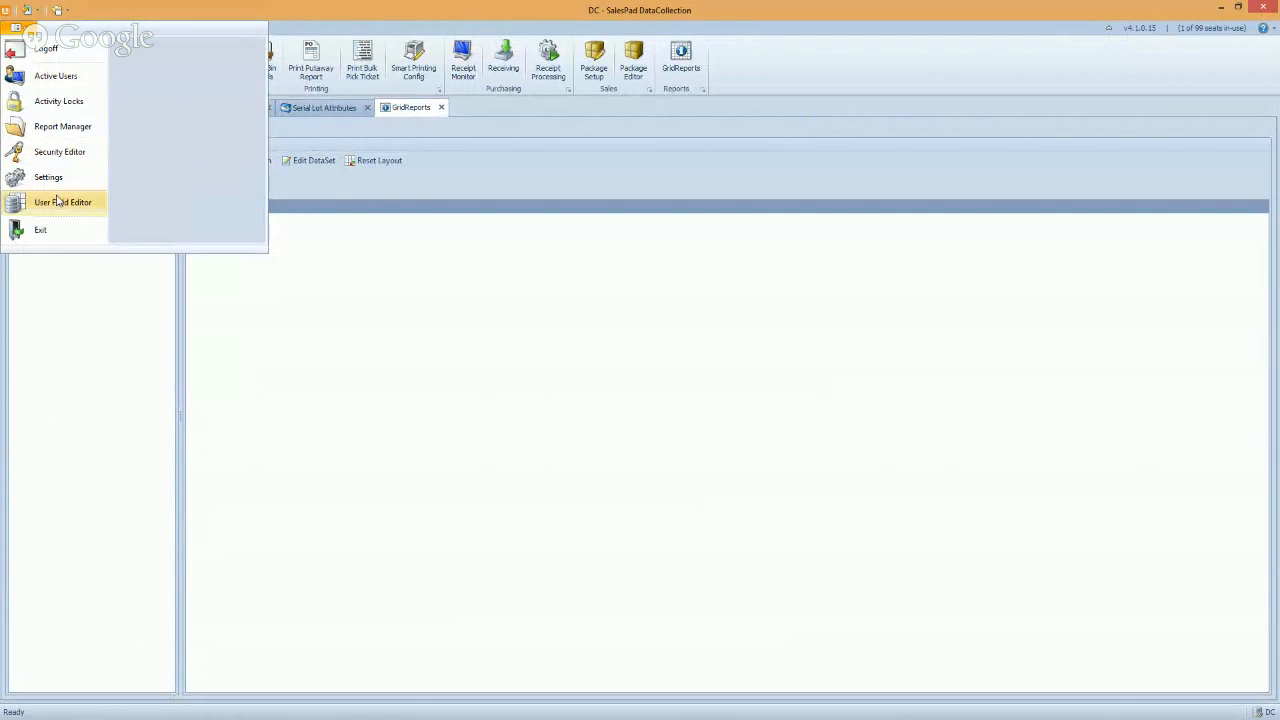
left_click(55, 128)
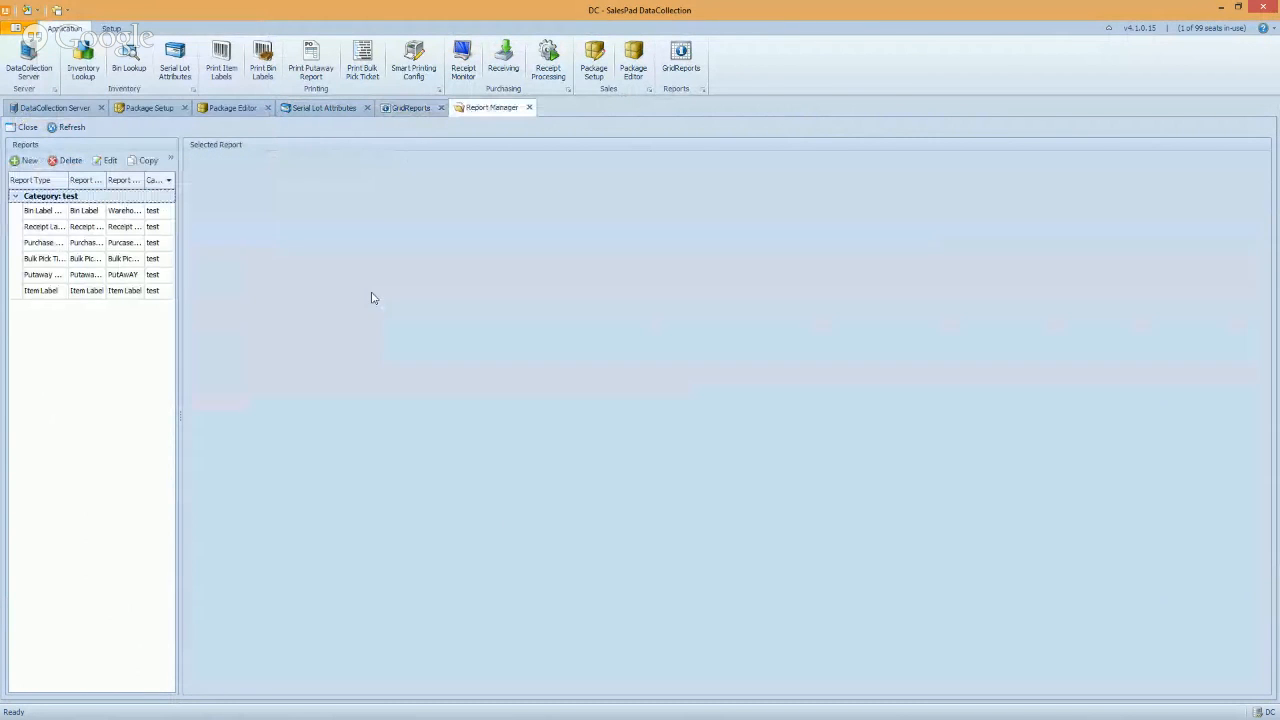
left_click(25, 160)
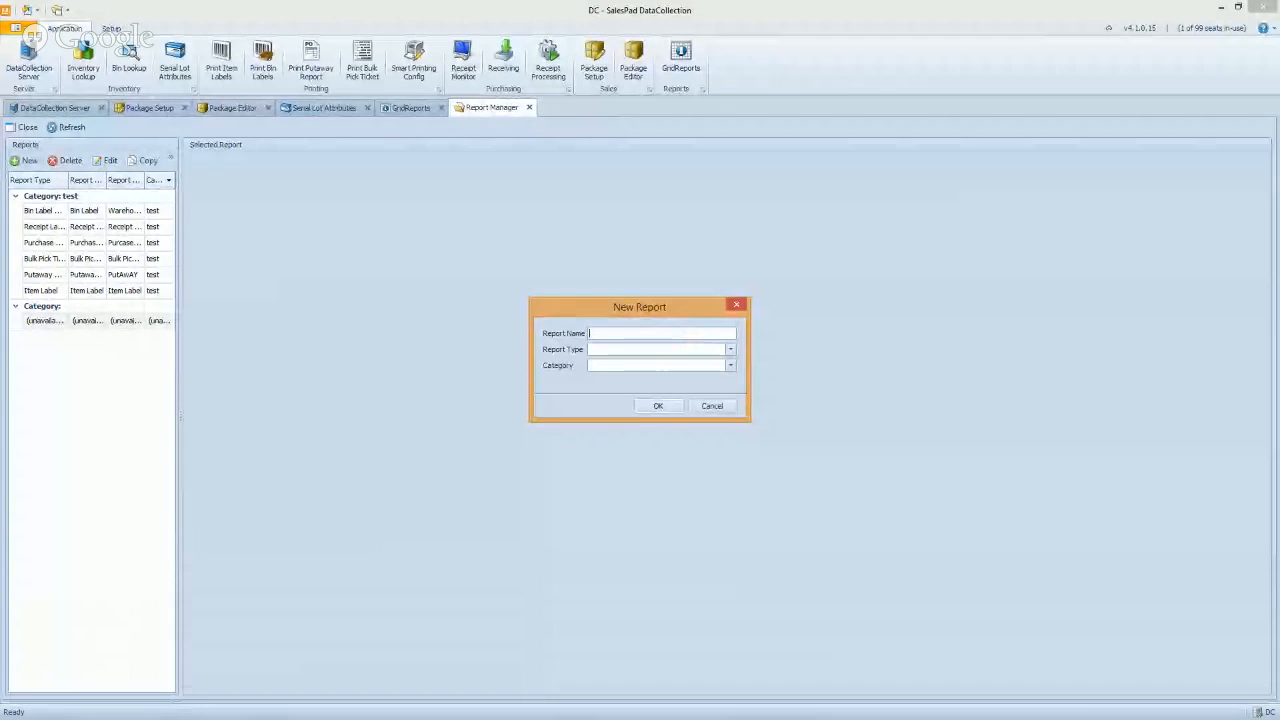
type("GRID REPORT")
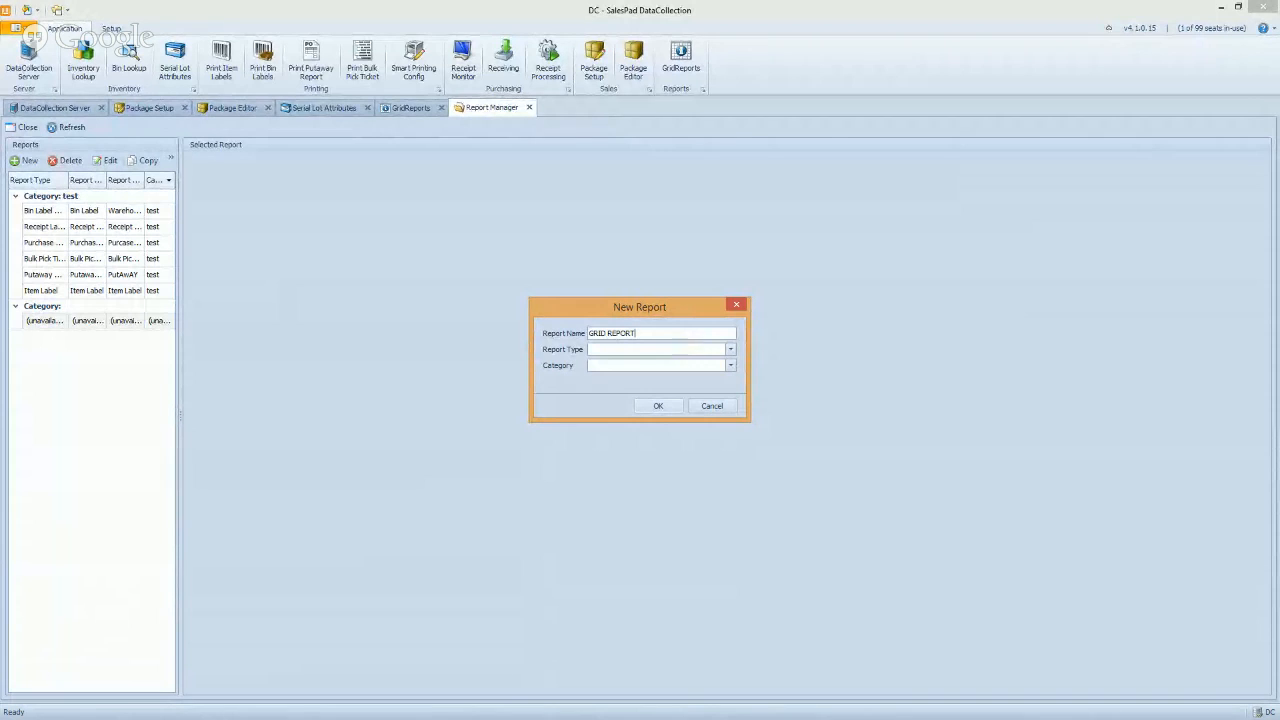
Set the report type to Grid Report and the category to test, then create it
left_click(730, 349)
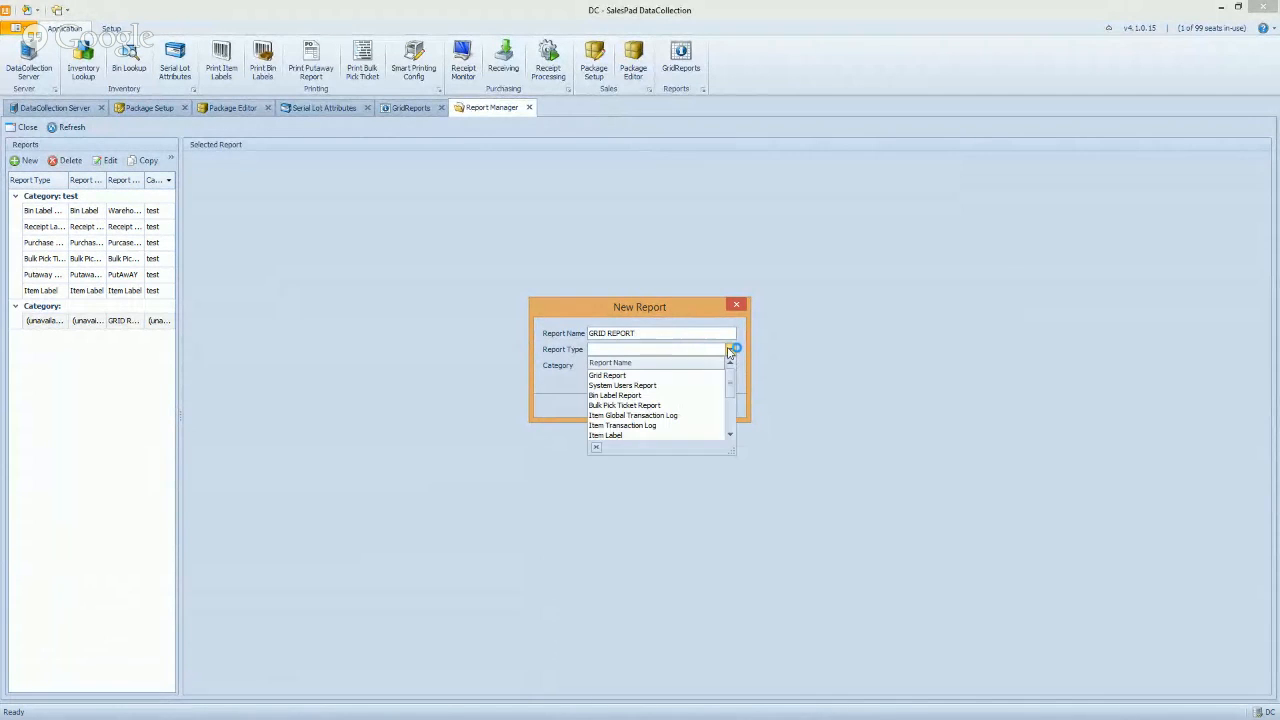
left_click(620, 376)
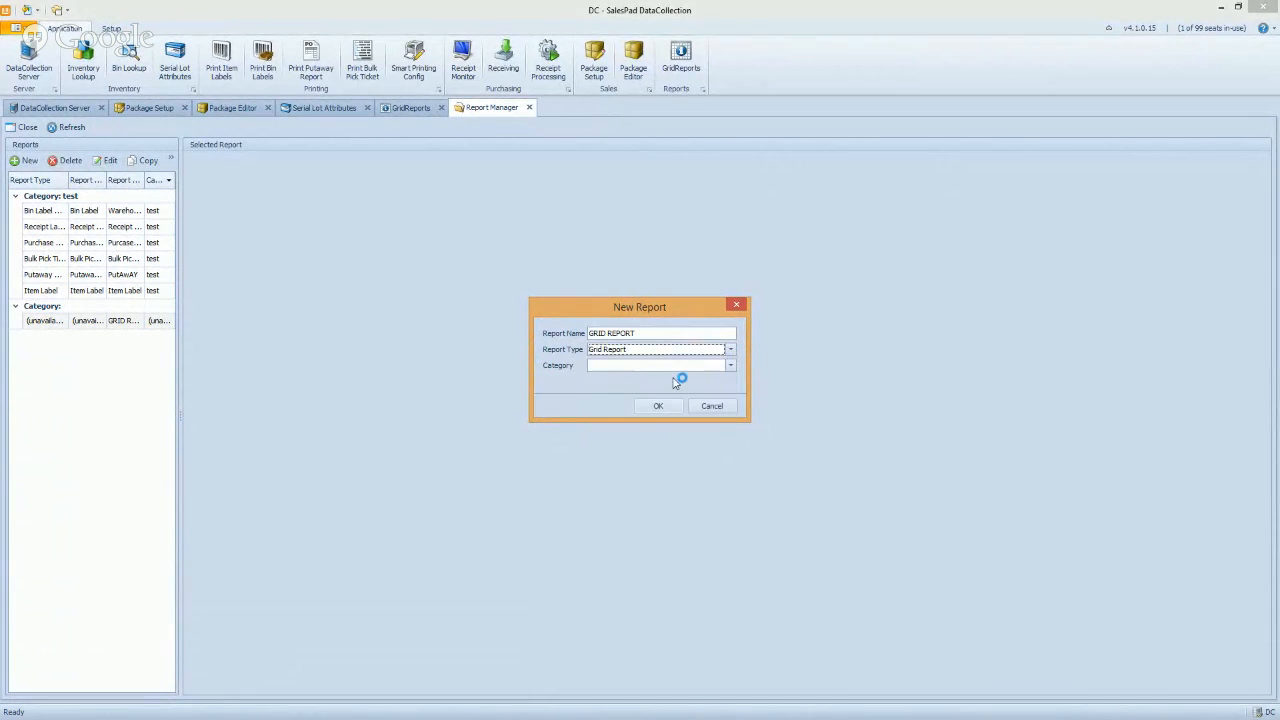
left_click(730, 365)
left_click(606, 366)
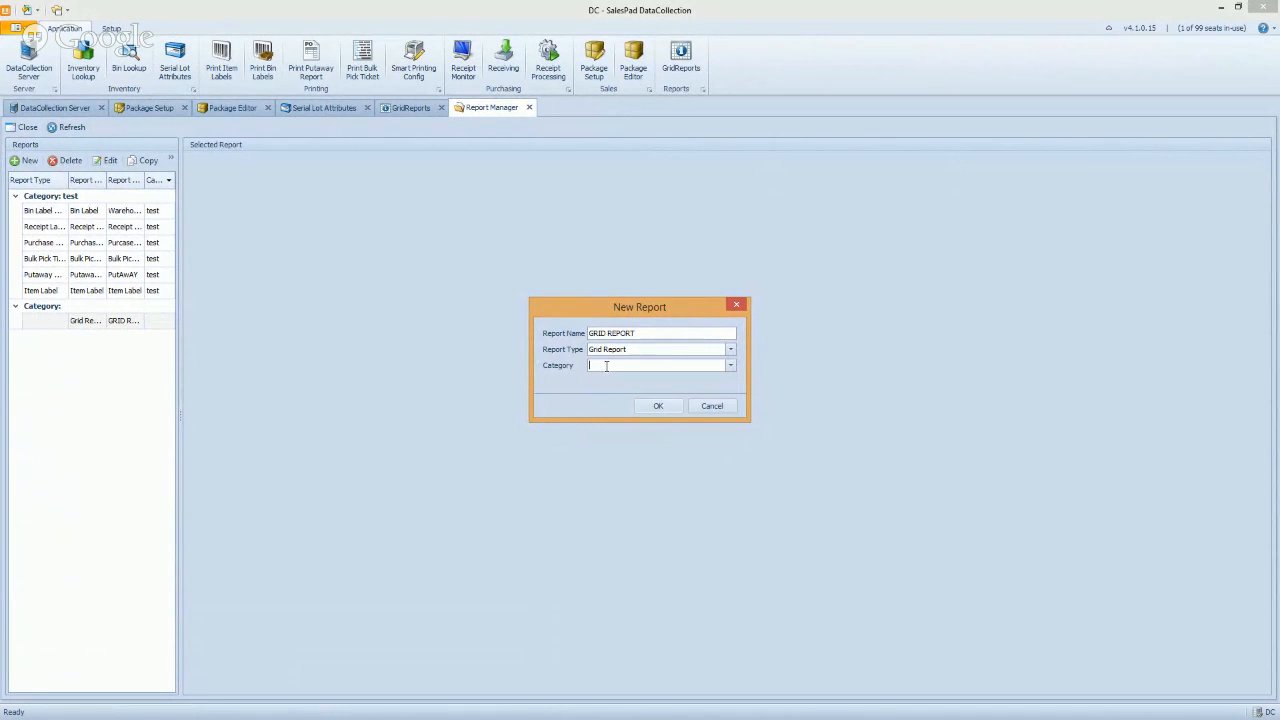
left_click(730, 366)
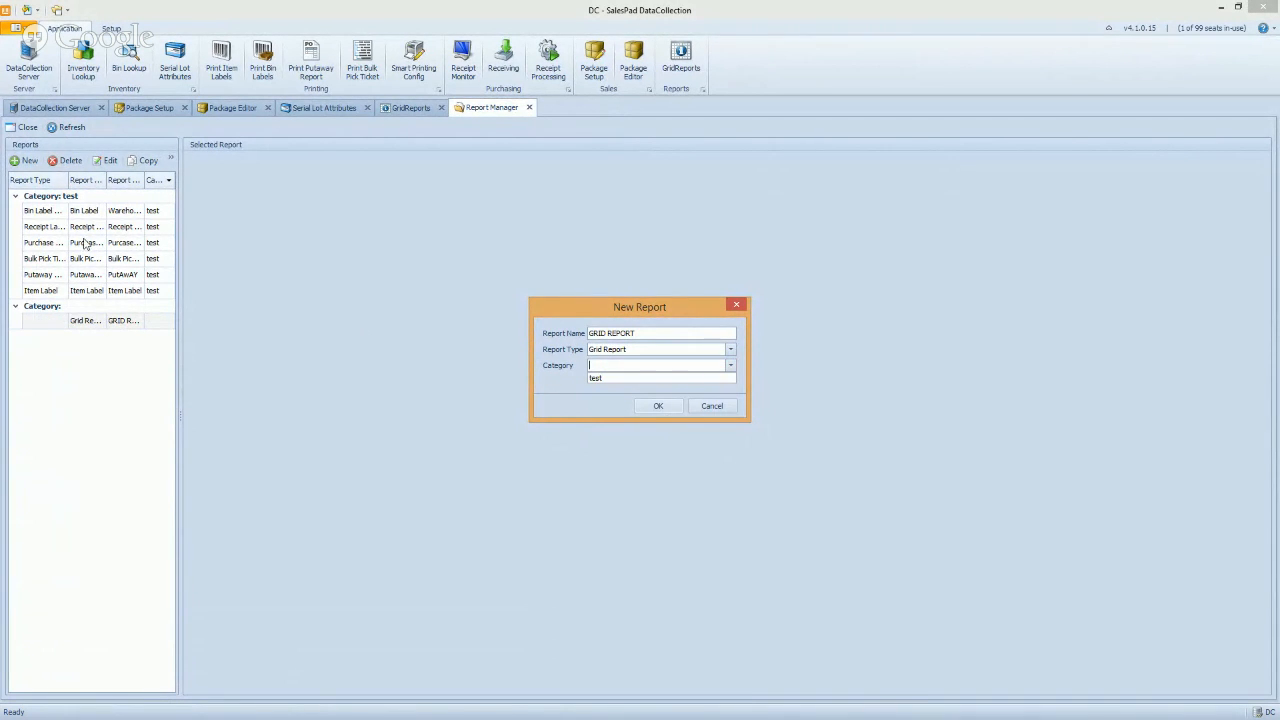
left_click(596, 379)
left_click(647, 407)
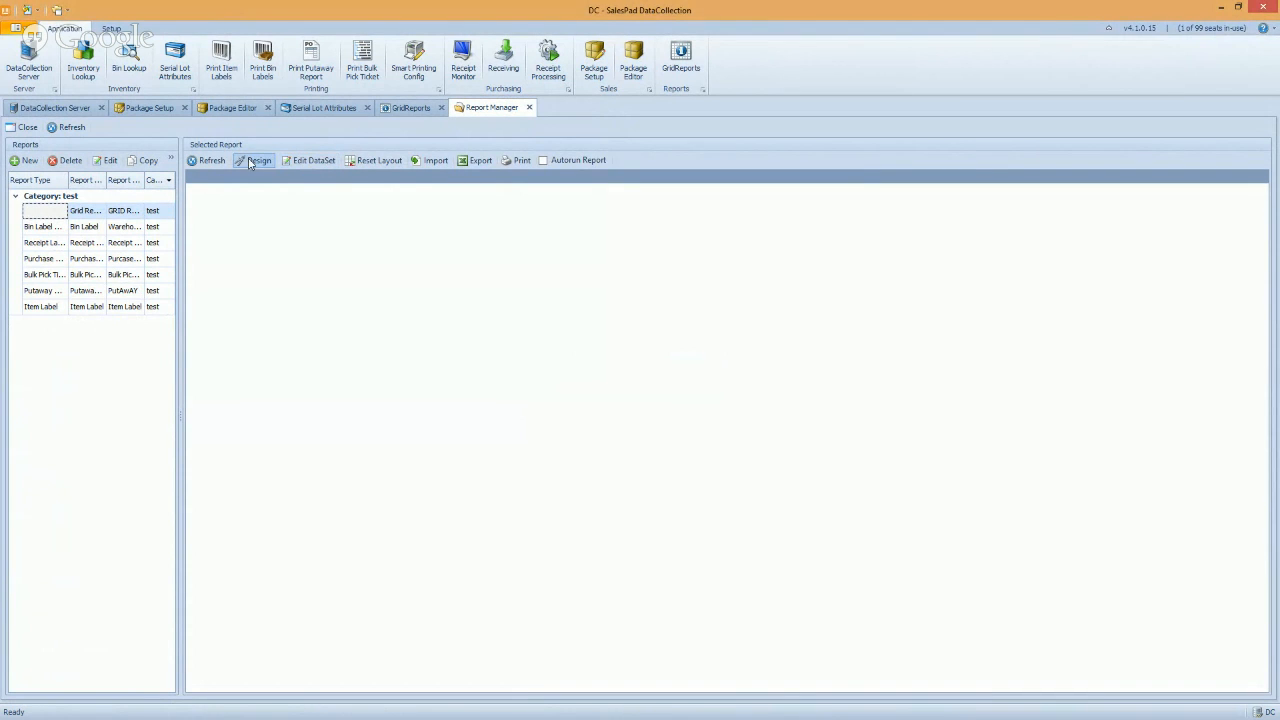
left_click(300, 161)
Add a new query line below the 'Perform a standard query' comment in the dataset XML
left_click(390, 213)
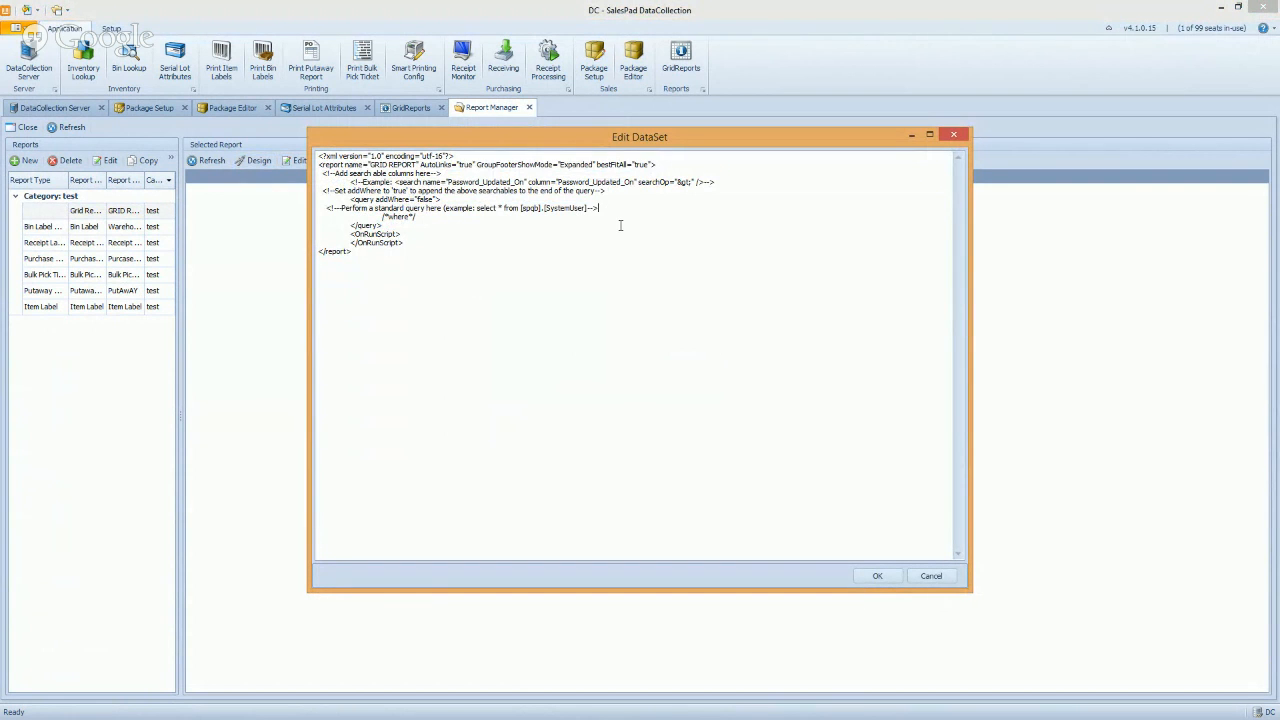
key("Return")
key("Return")
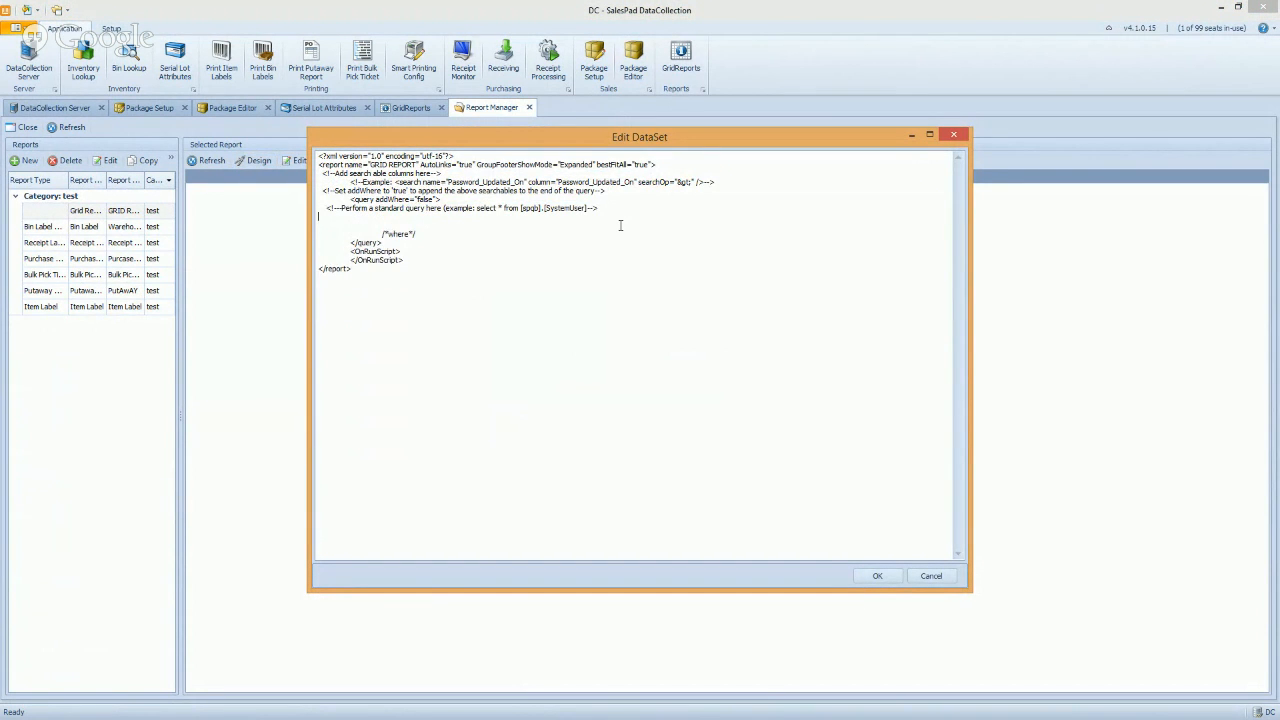
key("Return")
type("s")
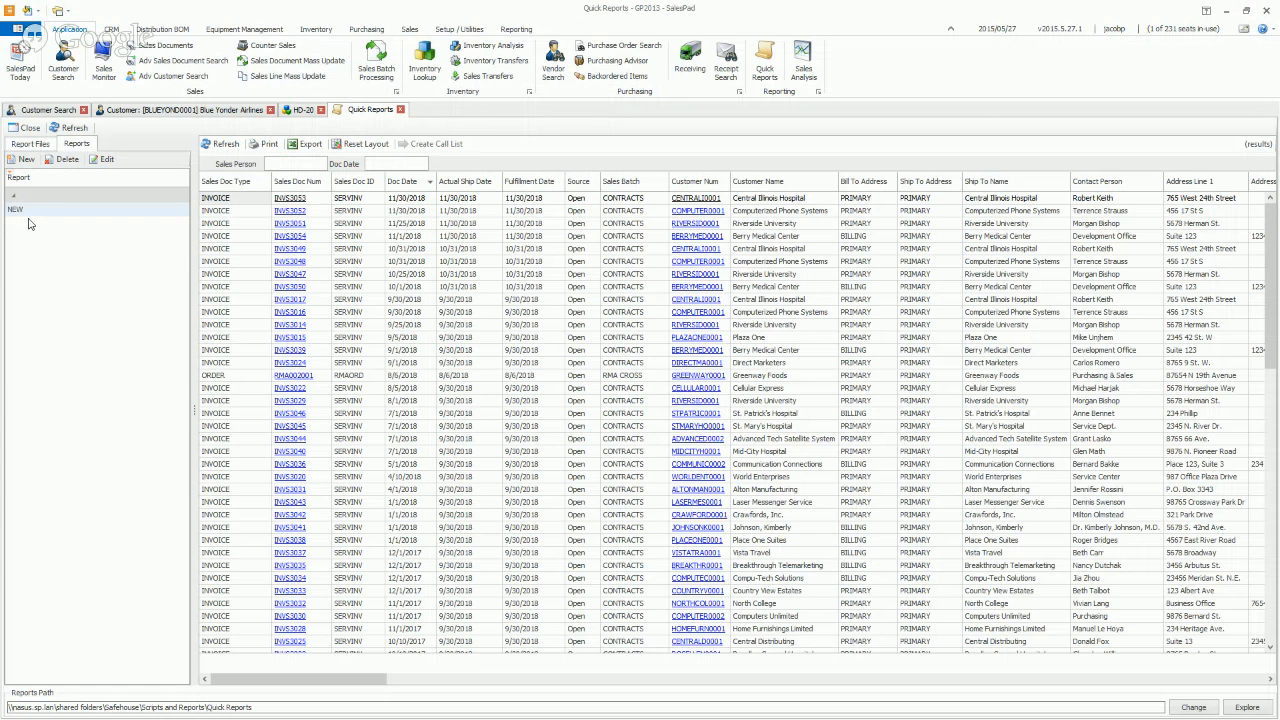
Copy the spv3SalesDocument select line from the NEW report's XML without saving changes
left_click(15, 209)
left_click(102, 159)
left_click(433, 297)
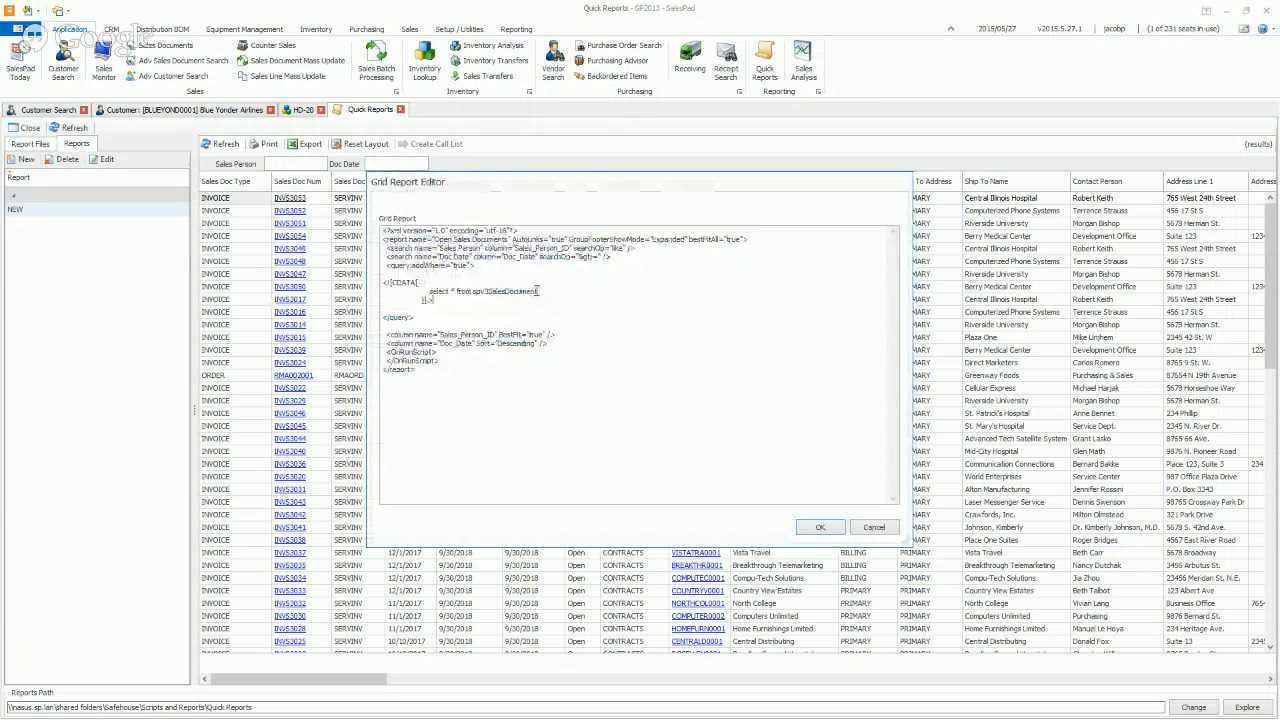
left_click_drag(537, 291, 429, 291)
key("ctrl+c")
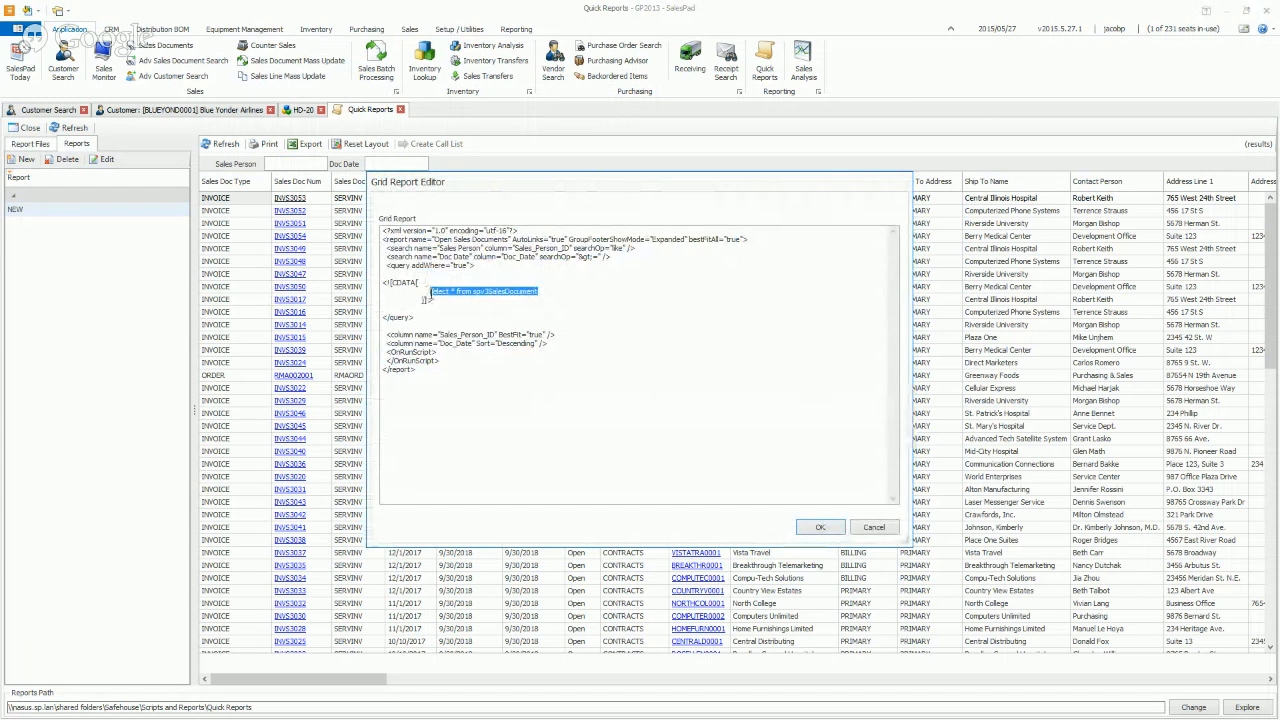
left_click(873, 527)
Paste the query into GRID REPORT's dataset as select * from spv3SalesDocument and save
left_click(1228, 10)
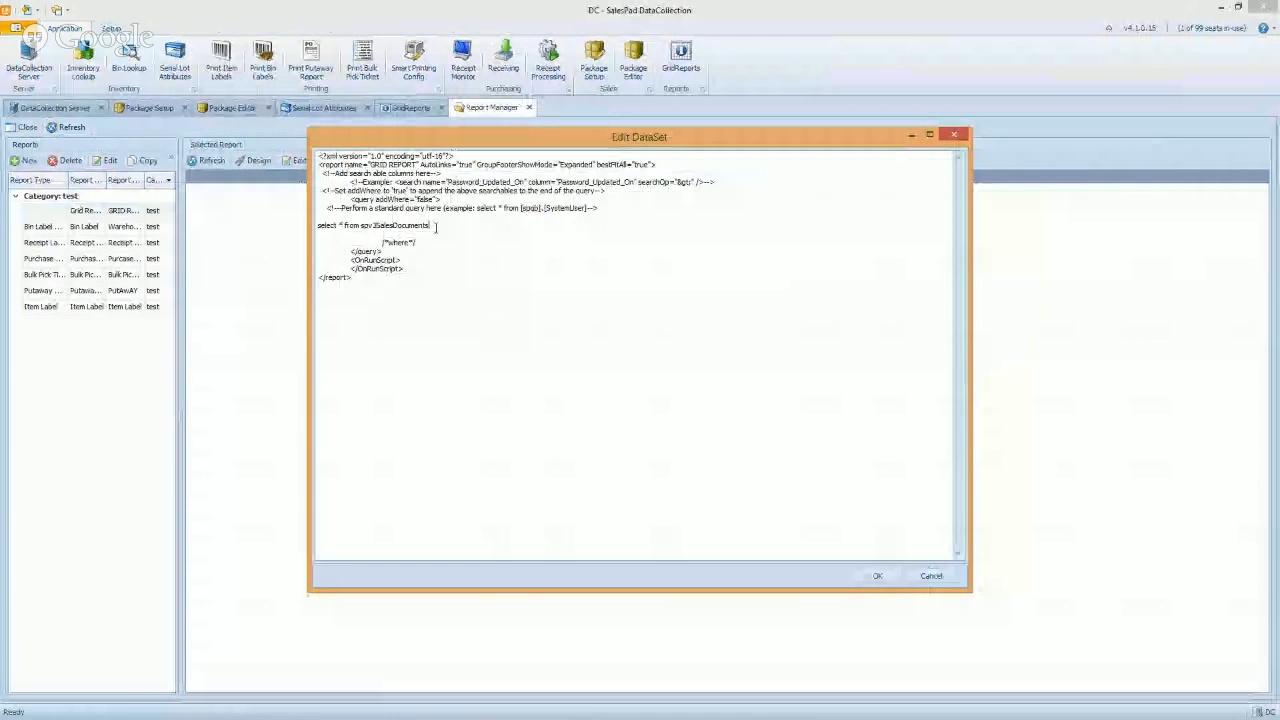
left_click_drag(316, 225, 430, 225)
key("ctrl+v")
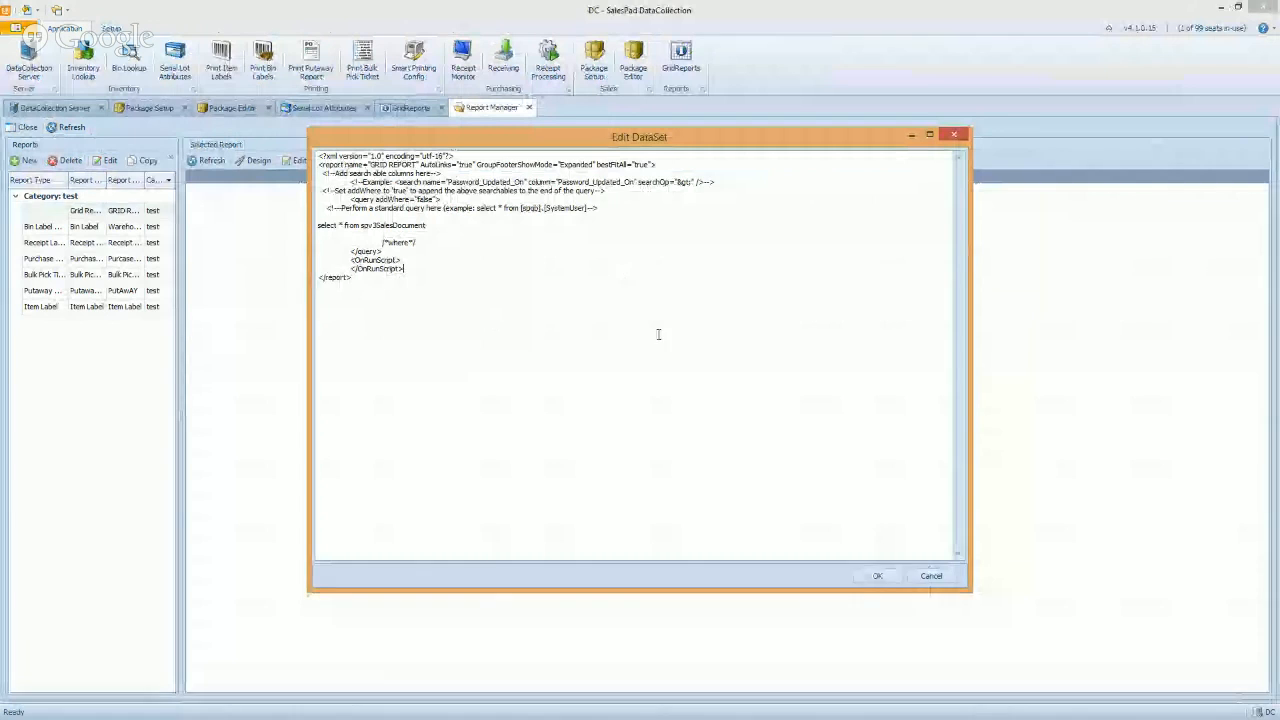
left_click(877, 576)
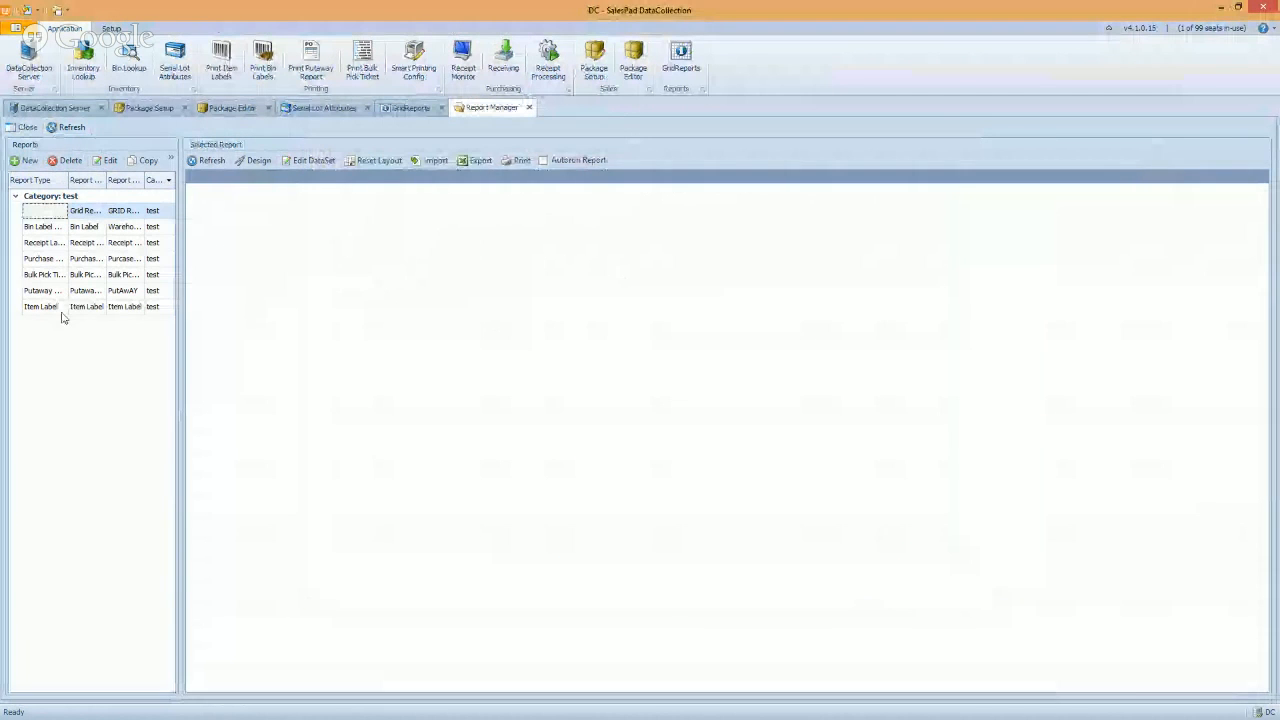
left_click(413, 108)
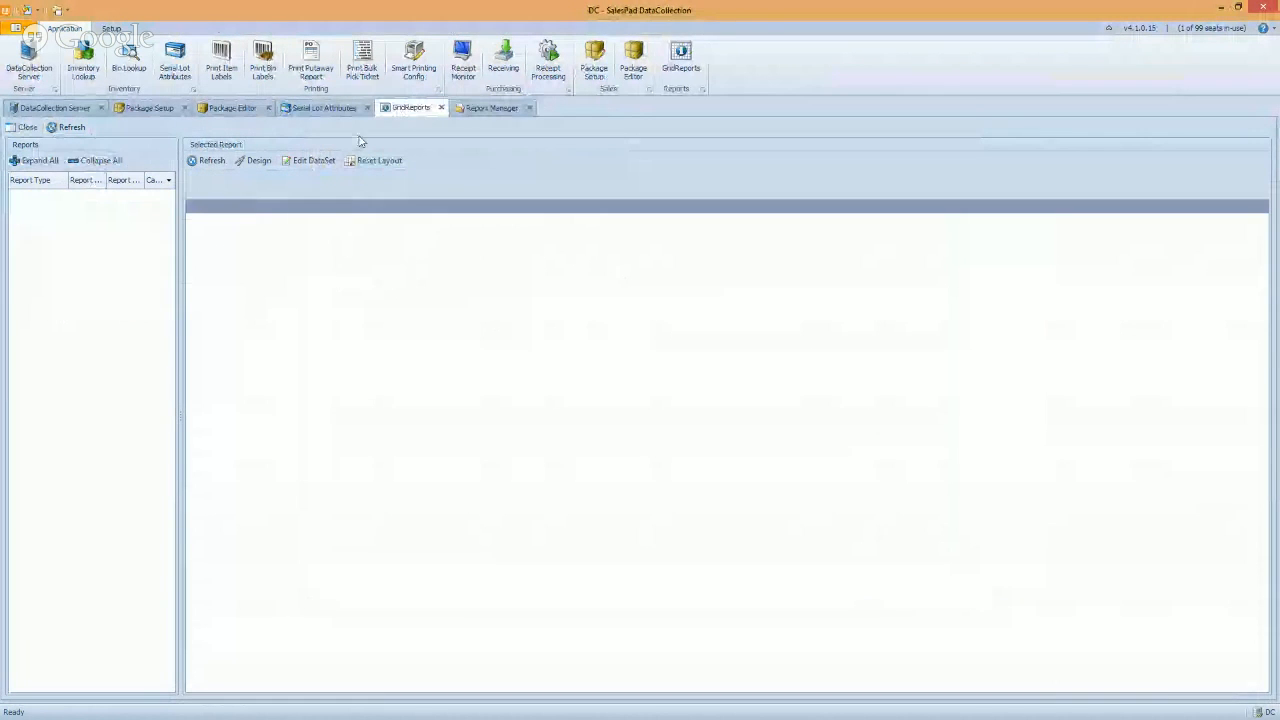
Refresh the grid reports, expand the test category and load GRID REPORT
left_click(55, 128)
double_click(37, 200)
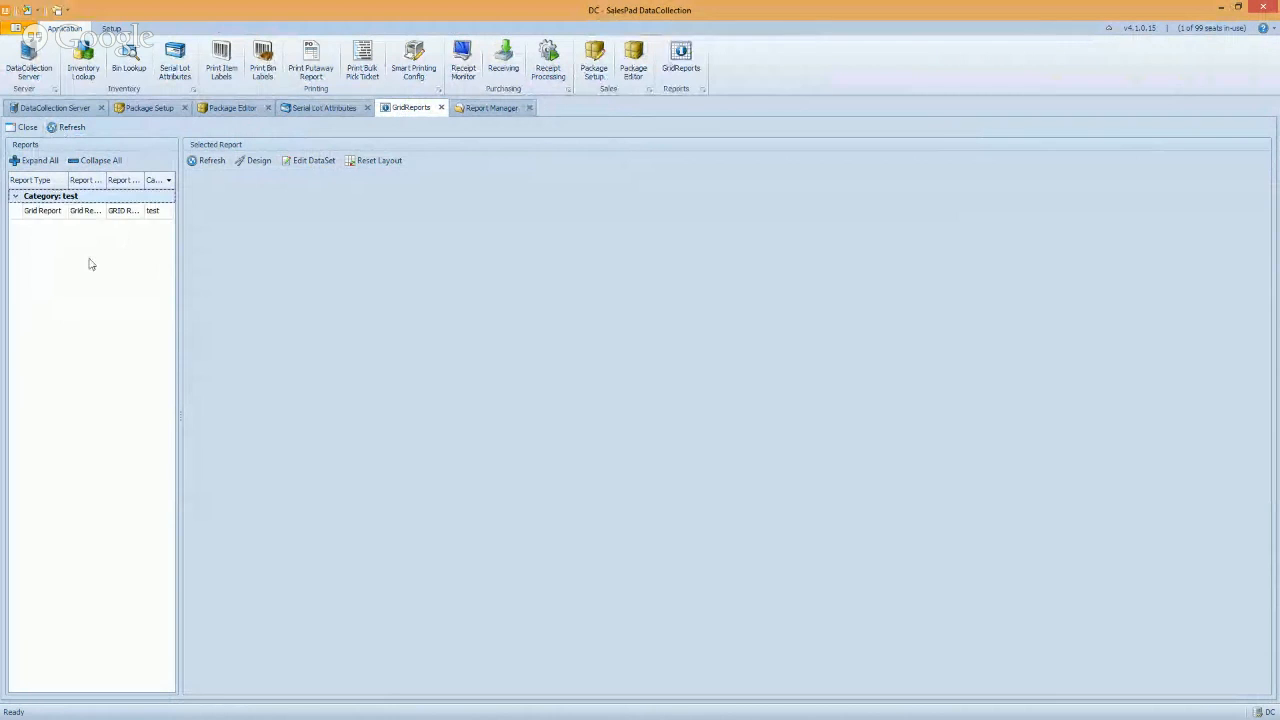
left_click(44, 213)
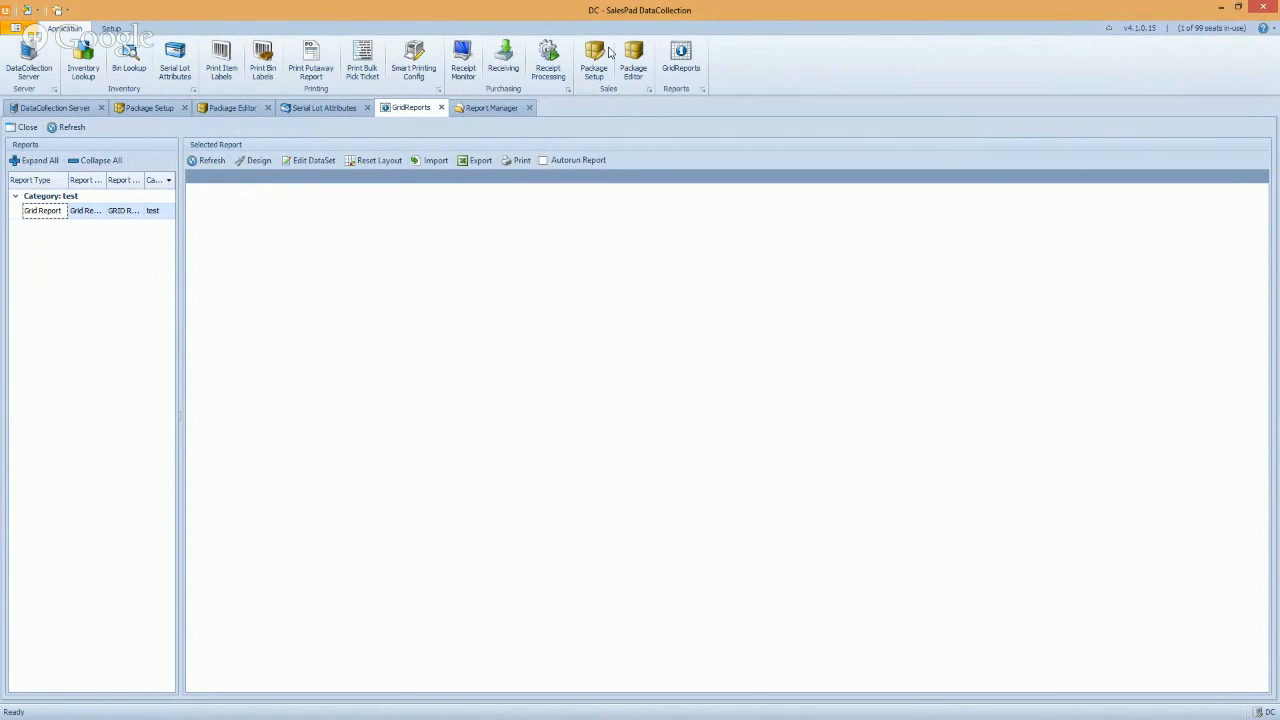
left_click(490, 110)
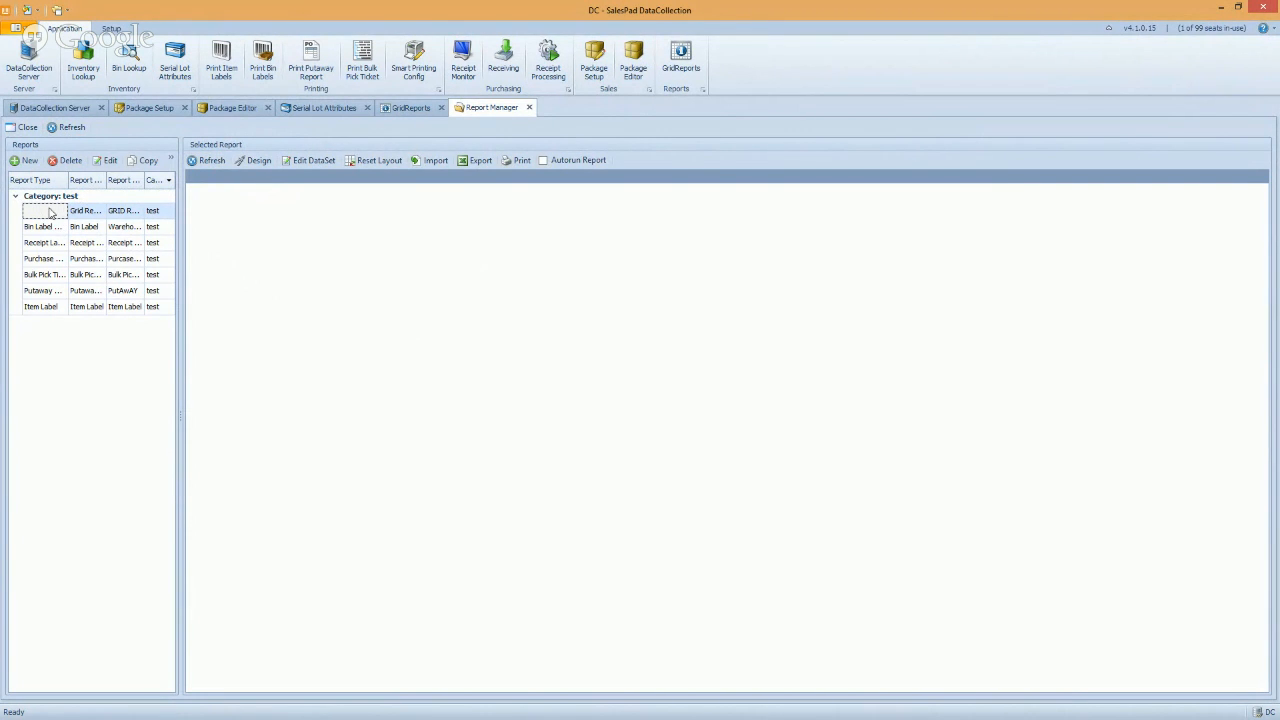
Insert 'dbo.' before spv3SalesDocument in the dataset query, save, and refresh the reports
left_click(110, 160)
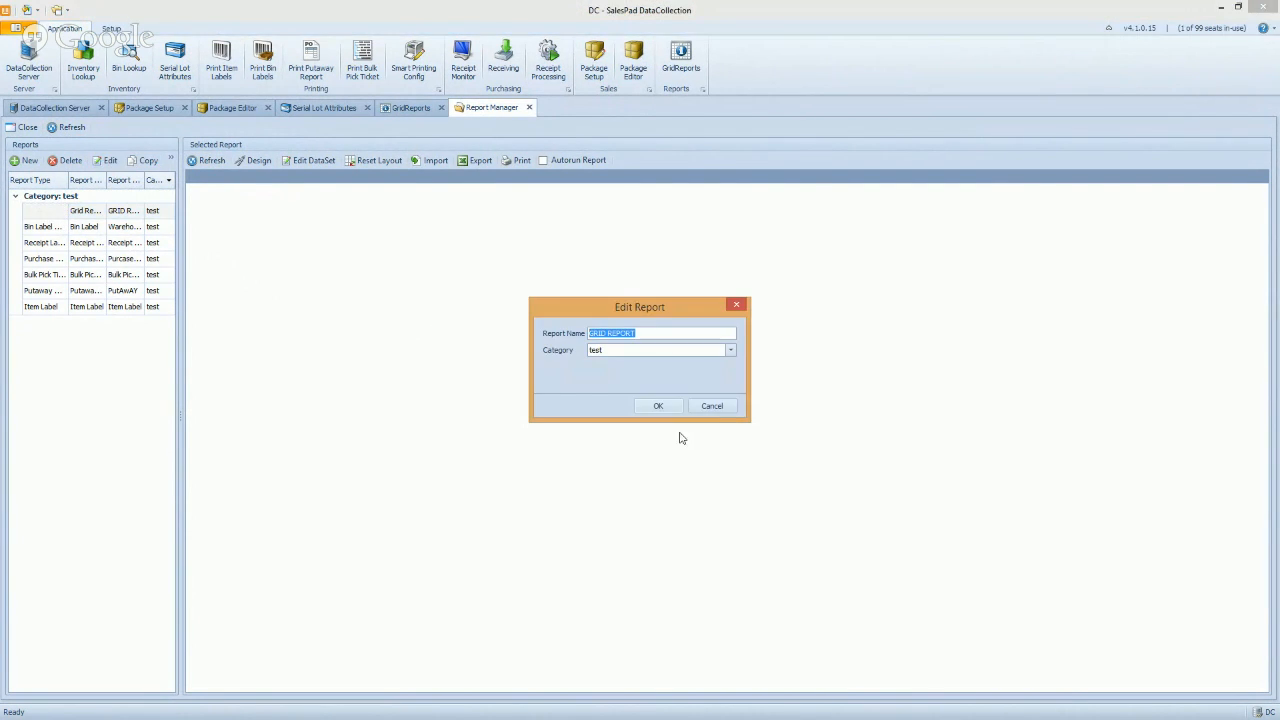
left_click(712, 406)
left_click(310, 160)
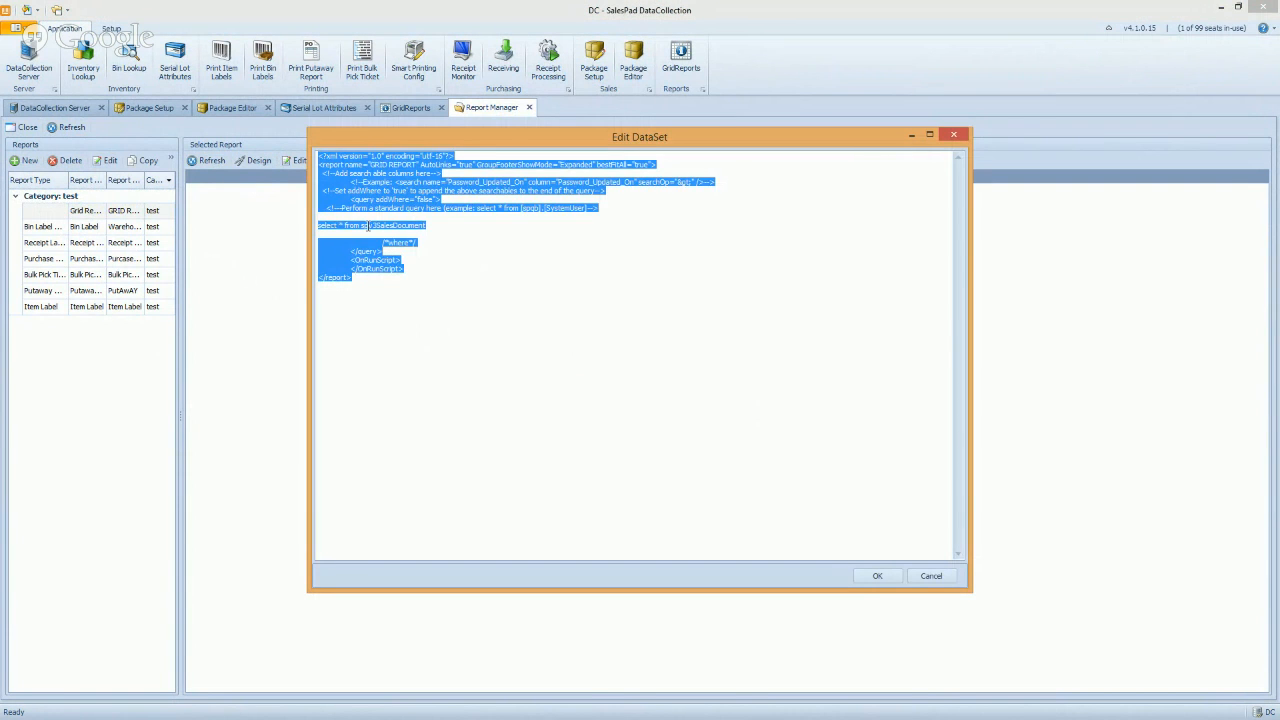
left_click(386, 236)
type("dbo.")
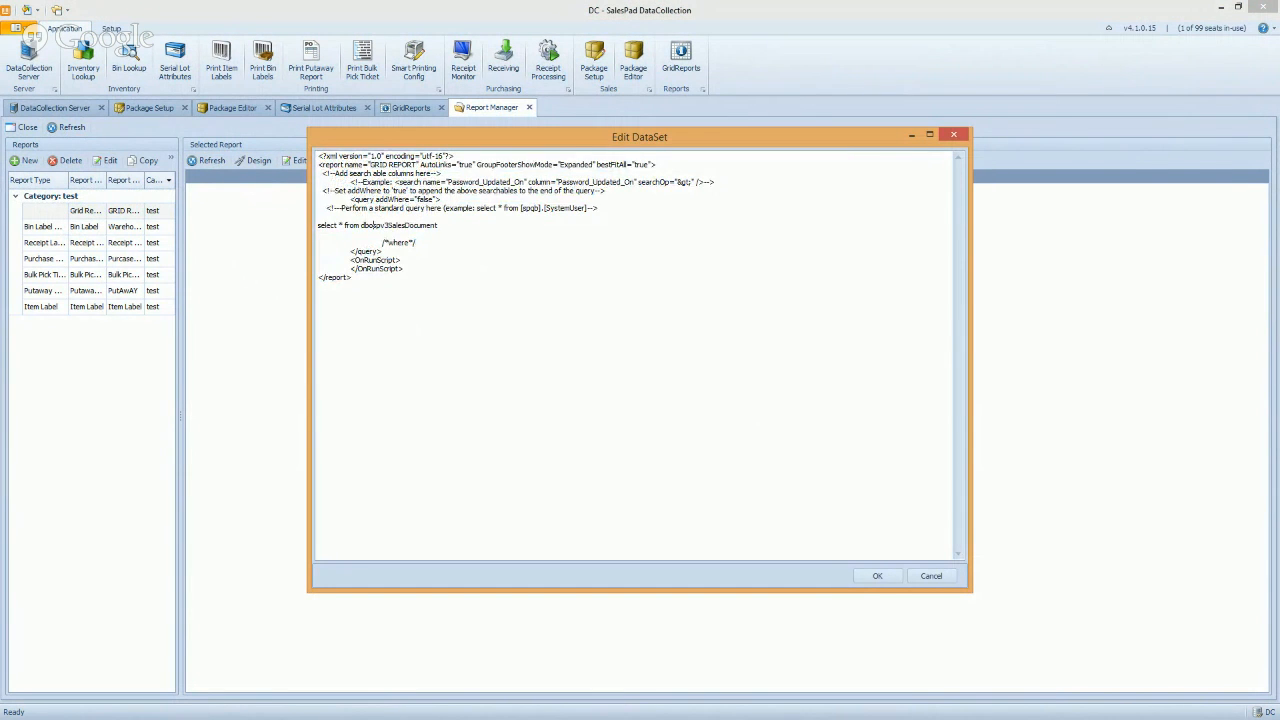
left_click(875, 576)
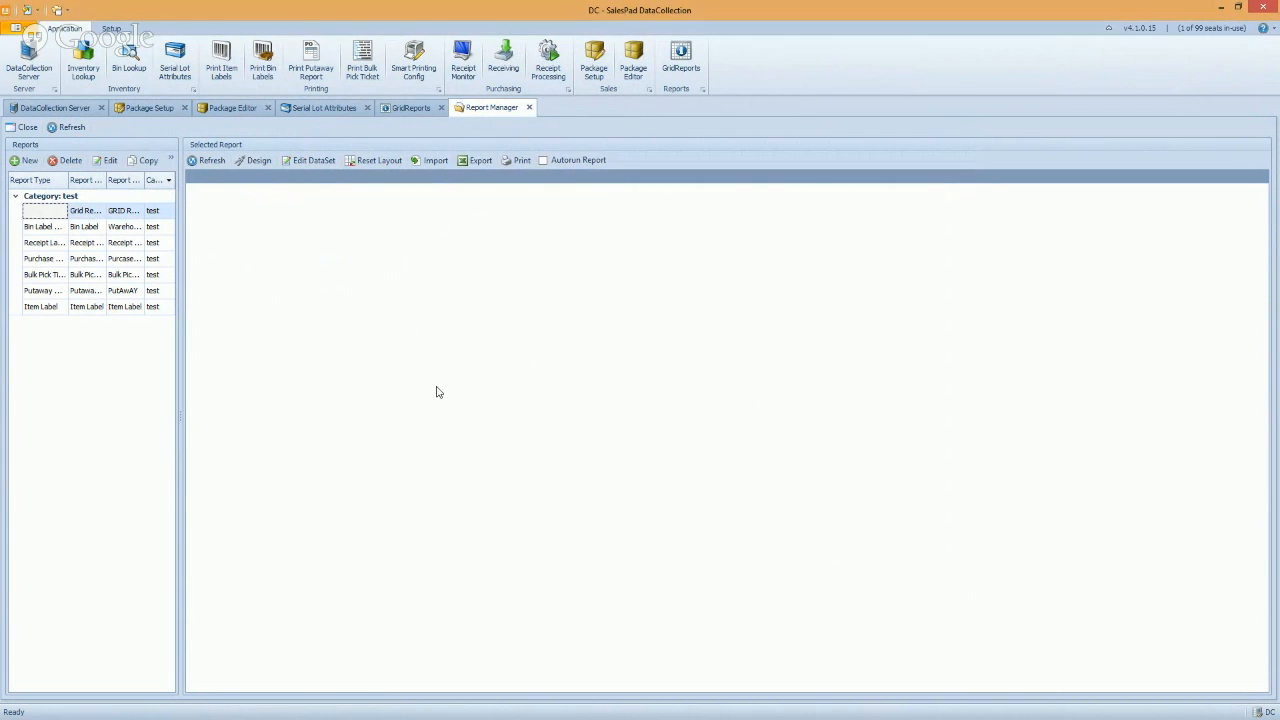
left_click(64, 127)
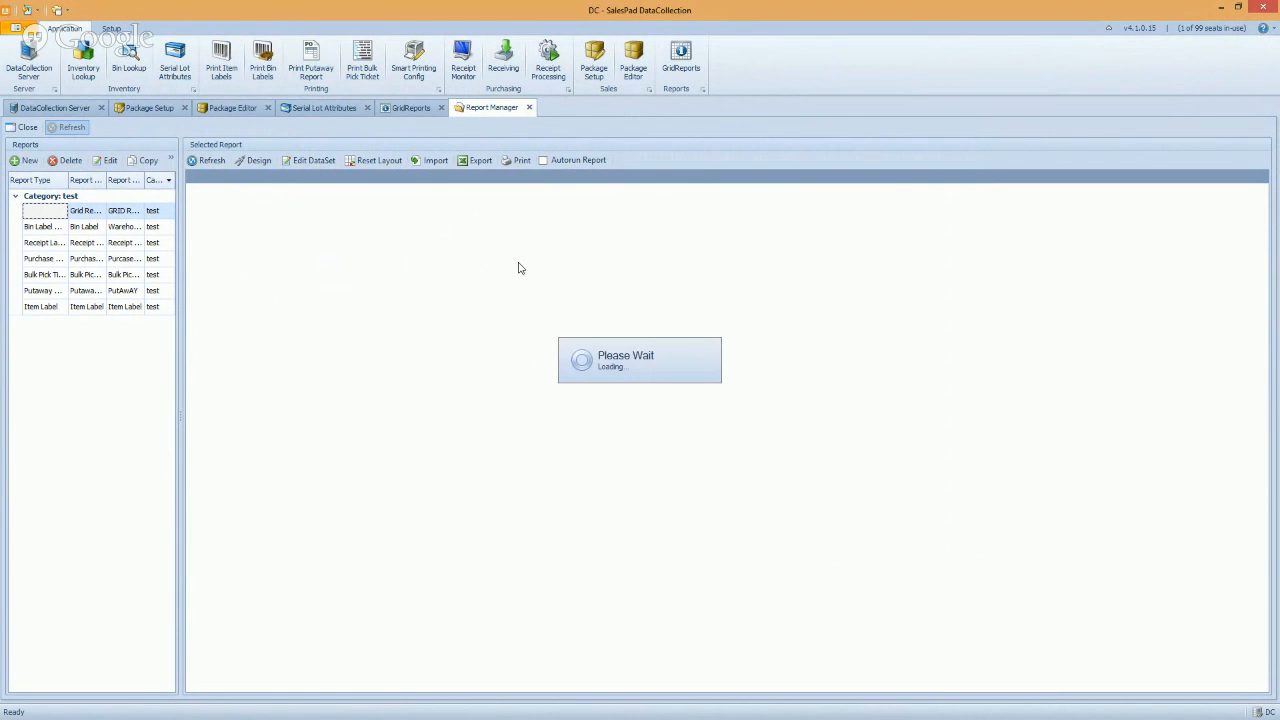
left_click(405, 110)
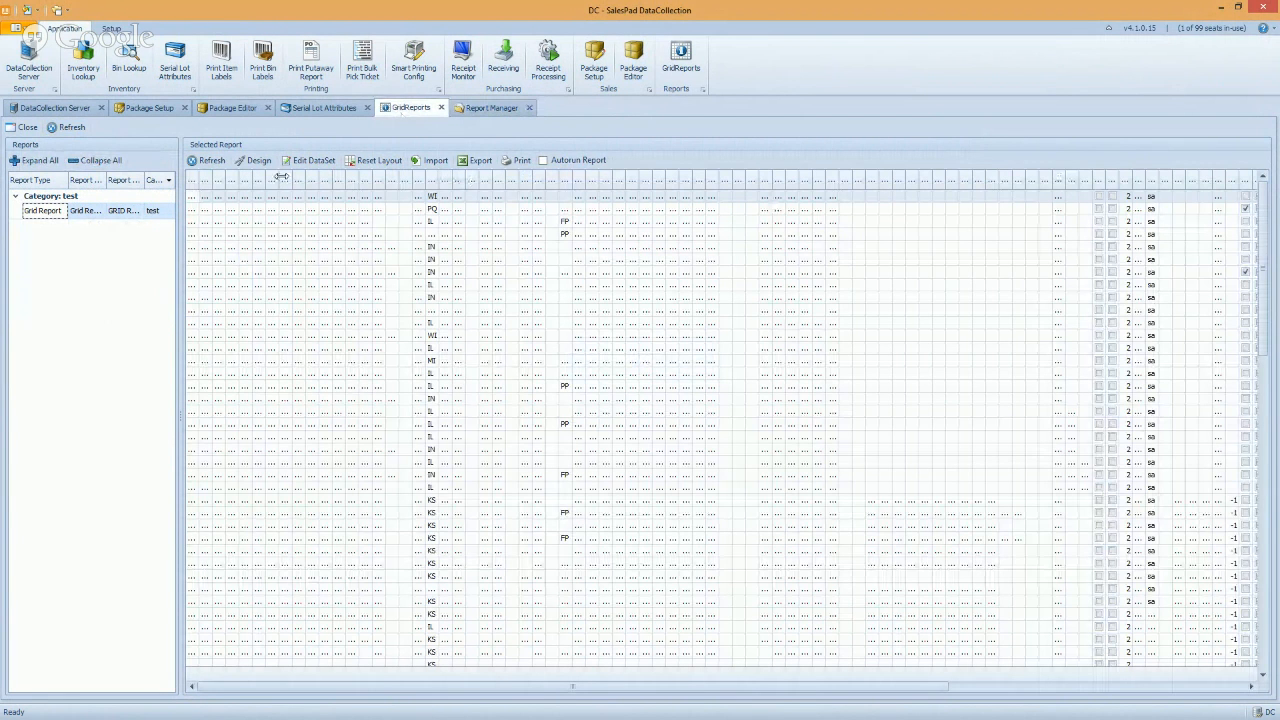
Inspect the sales document rows in the grid, restoring single-line row height
left_click(222, 196)
left_click_drag(224, 180, 258, 400)
left_click_drag(214, 219, 337, 380)
left_click(337, 180)
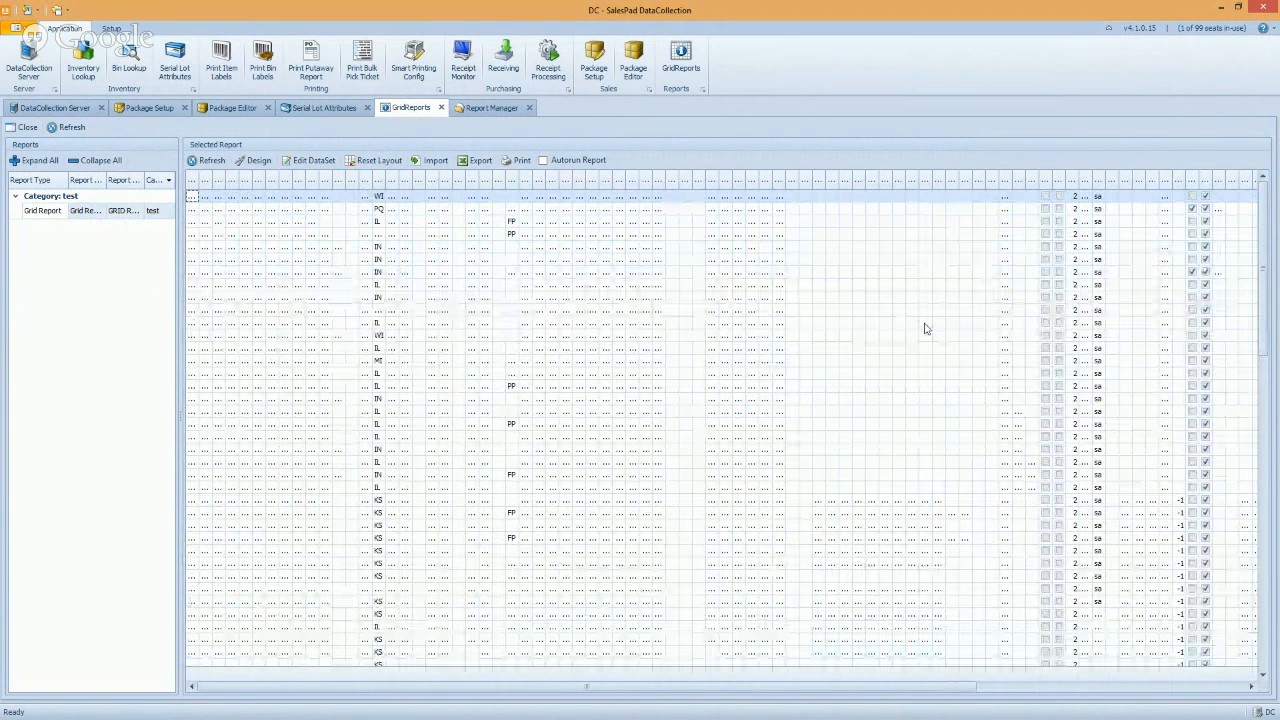
left_click(495, 107)
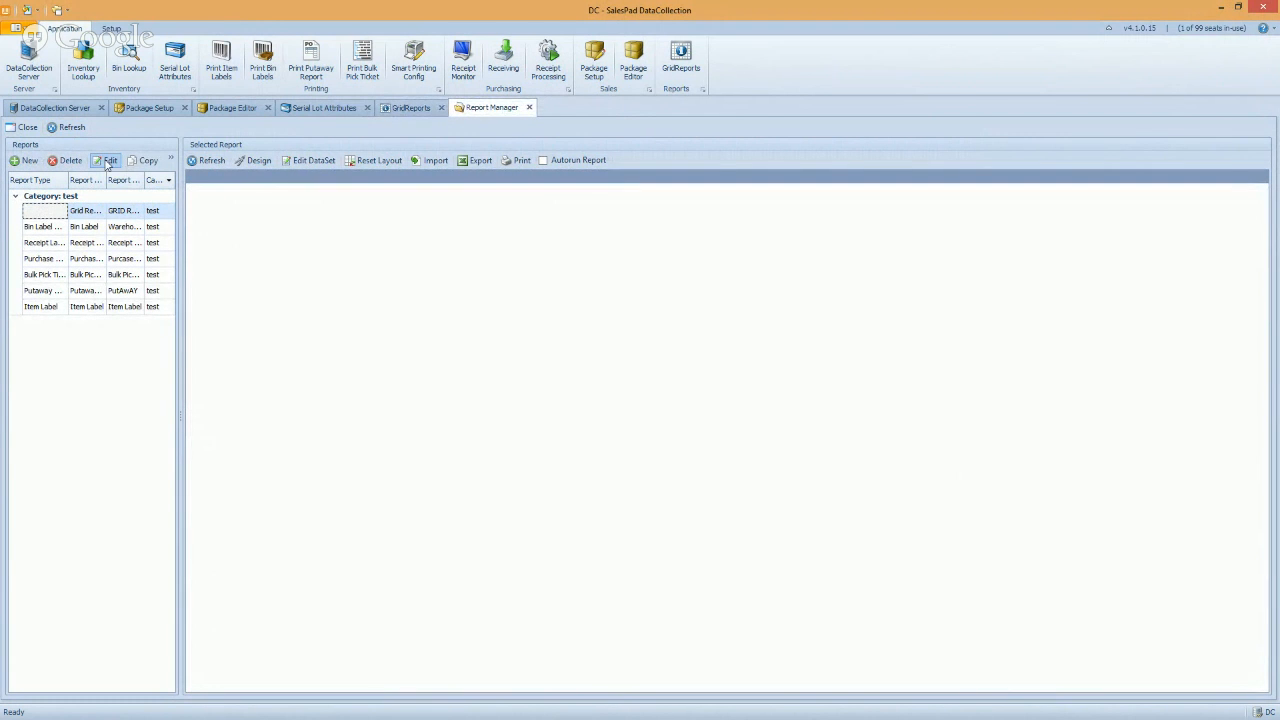
Replace * with 'sales_doc_num, sales_doc_type' in the dataset query and save
left_click(310, 160)
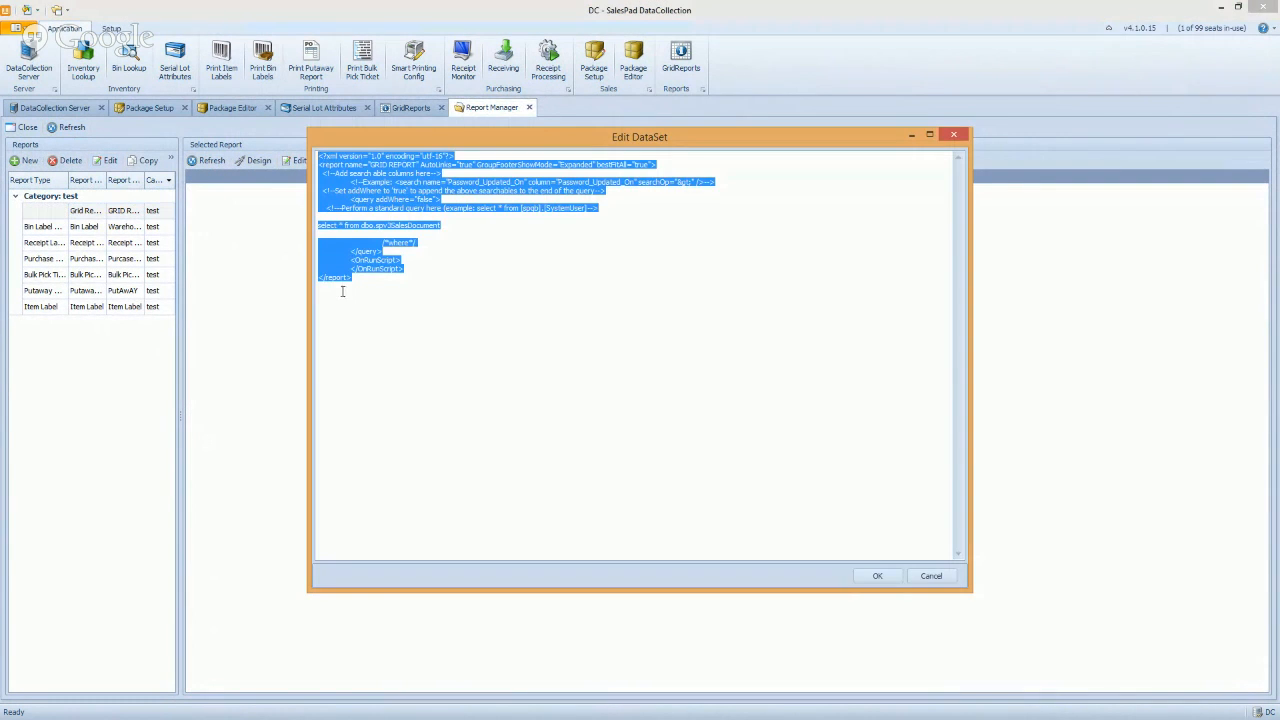
left_click(441, 226)
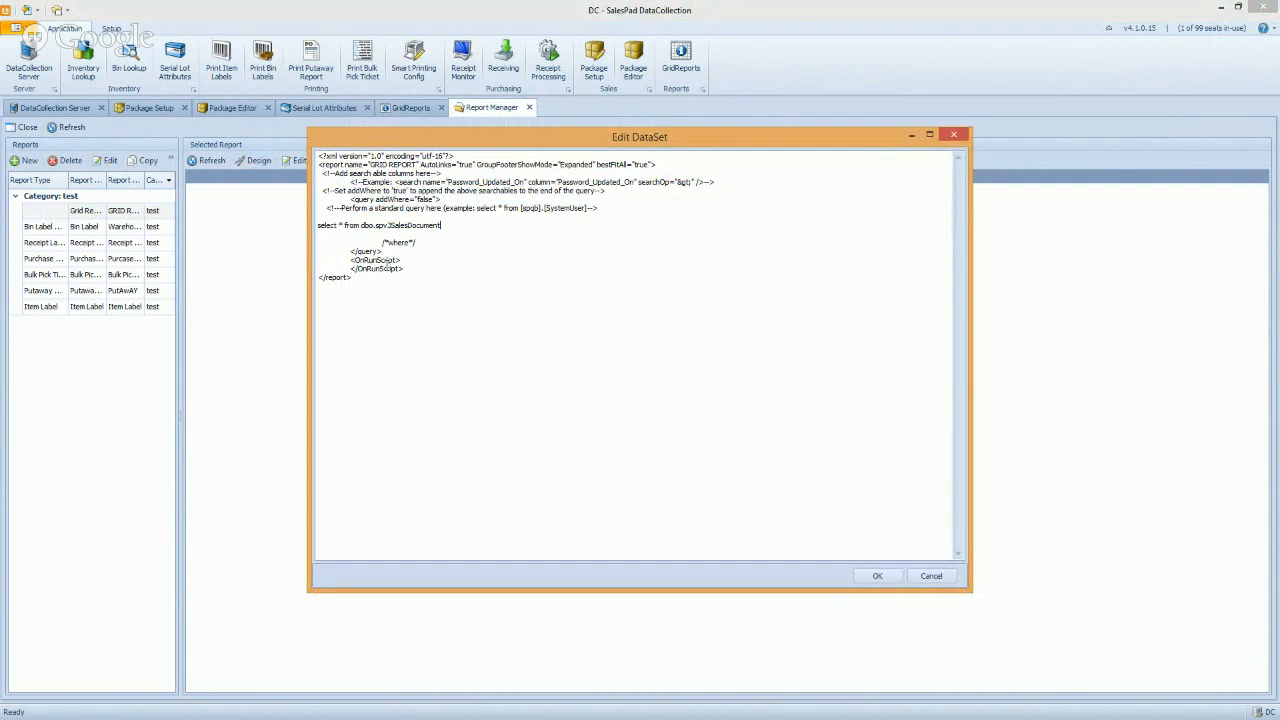
key("BackSpace")
type("sales_doc_num, sales_doc_type")
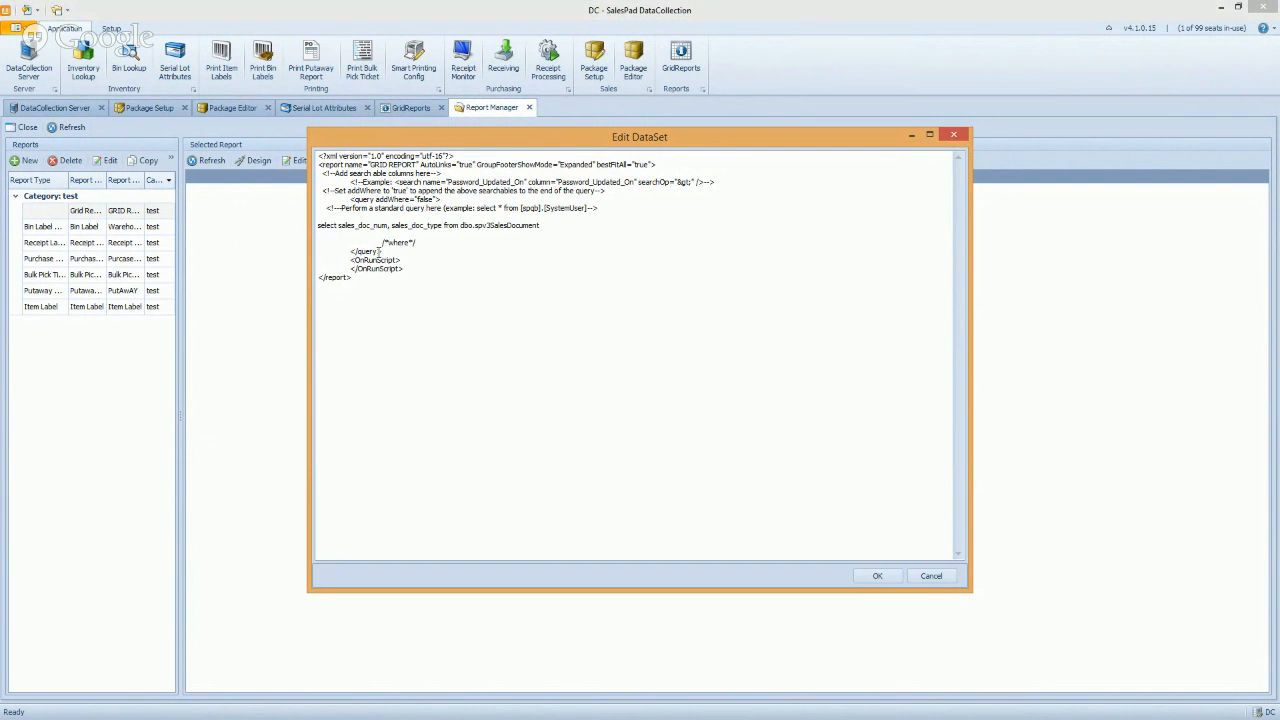
left_click(877, 577)
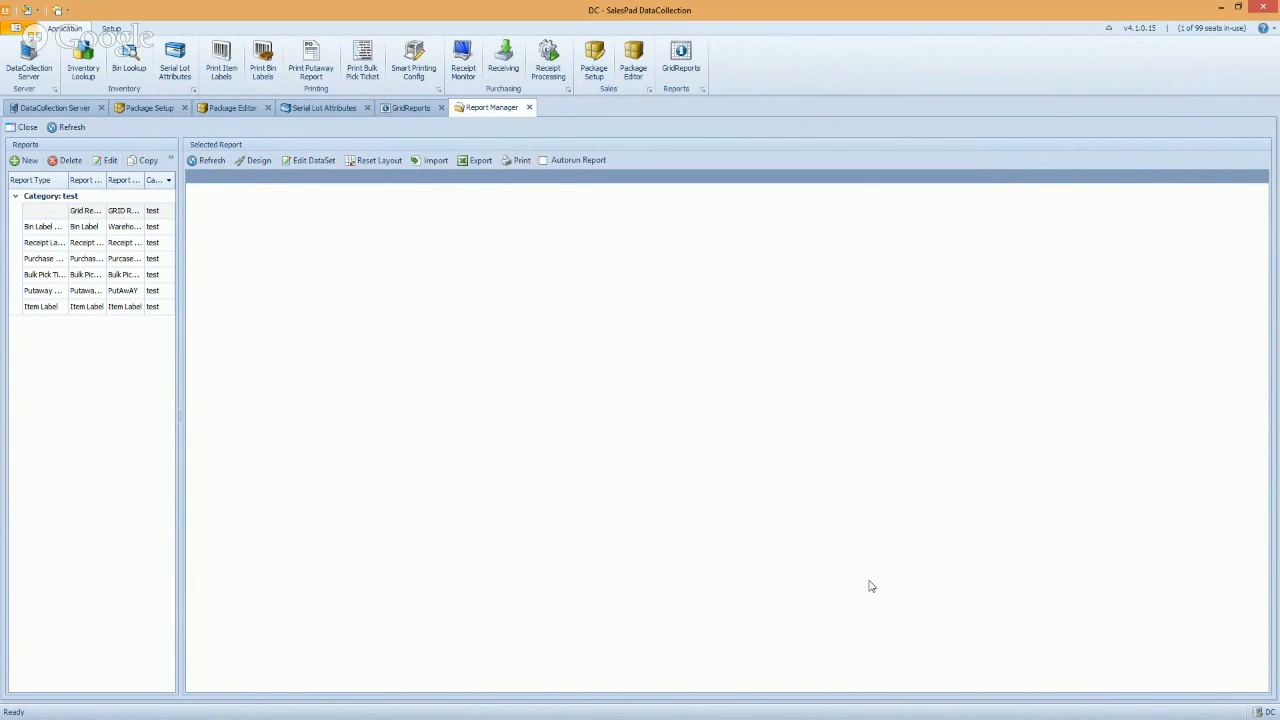
Refresh and run the Grid Report, then narrow the sales doc num column
left_click(408, 108)
left_click(68, 127)
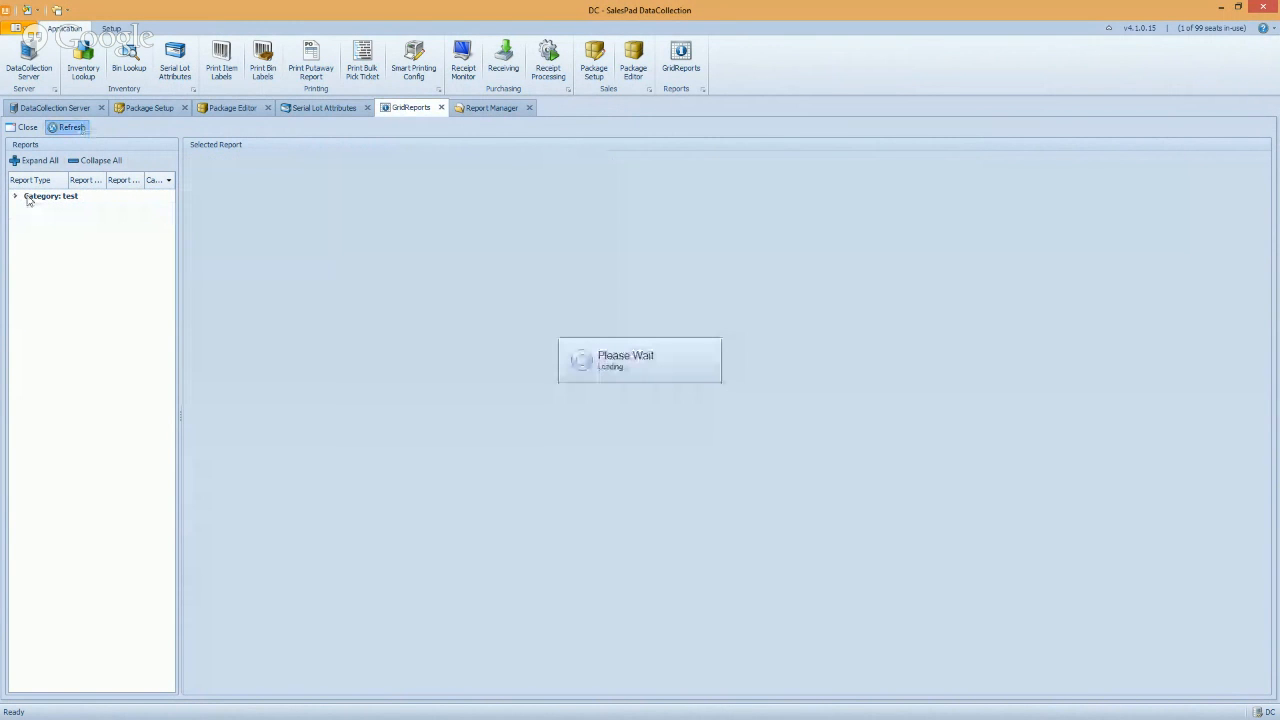
double_click(39, 199)
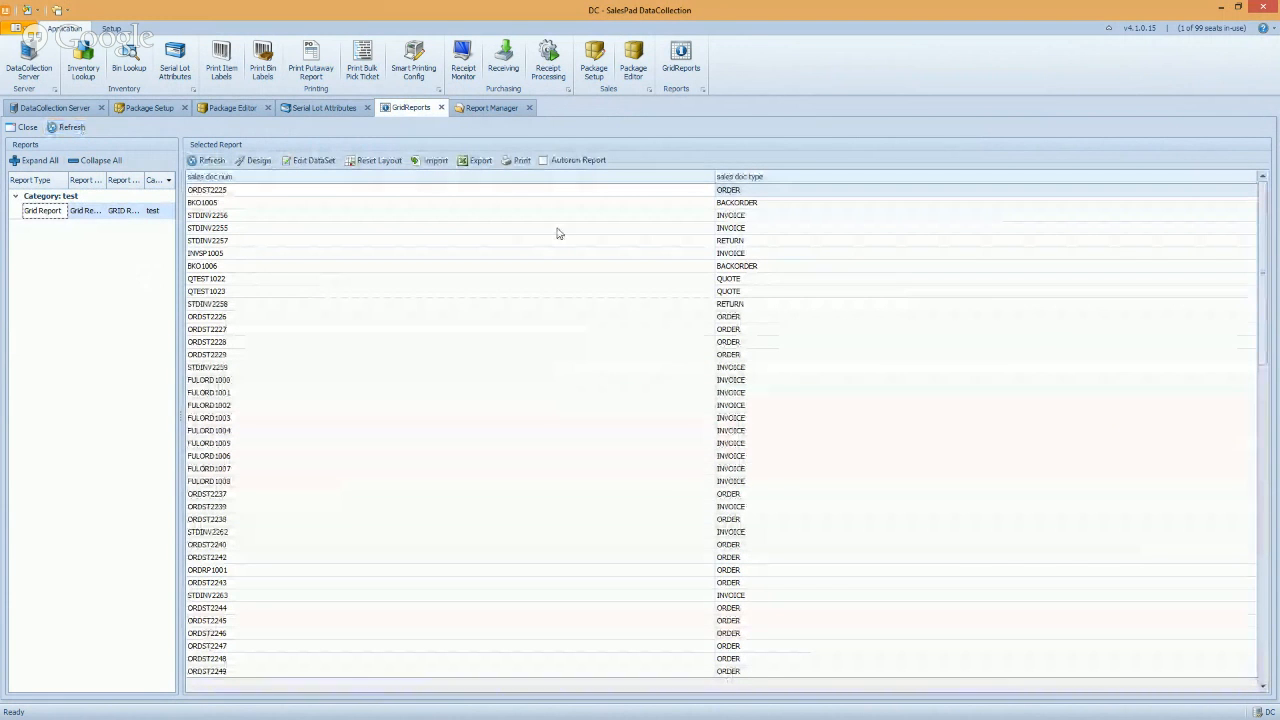
left_click_drag(714, 176, 273, 180)
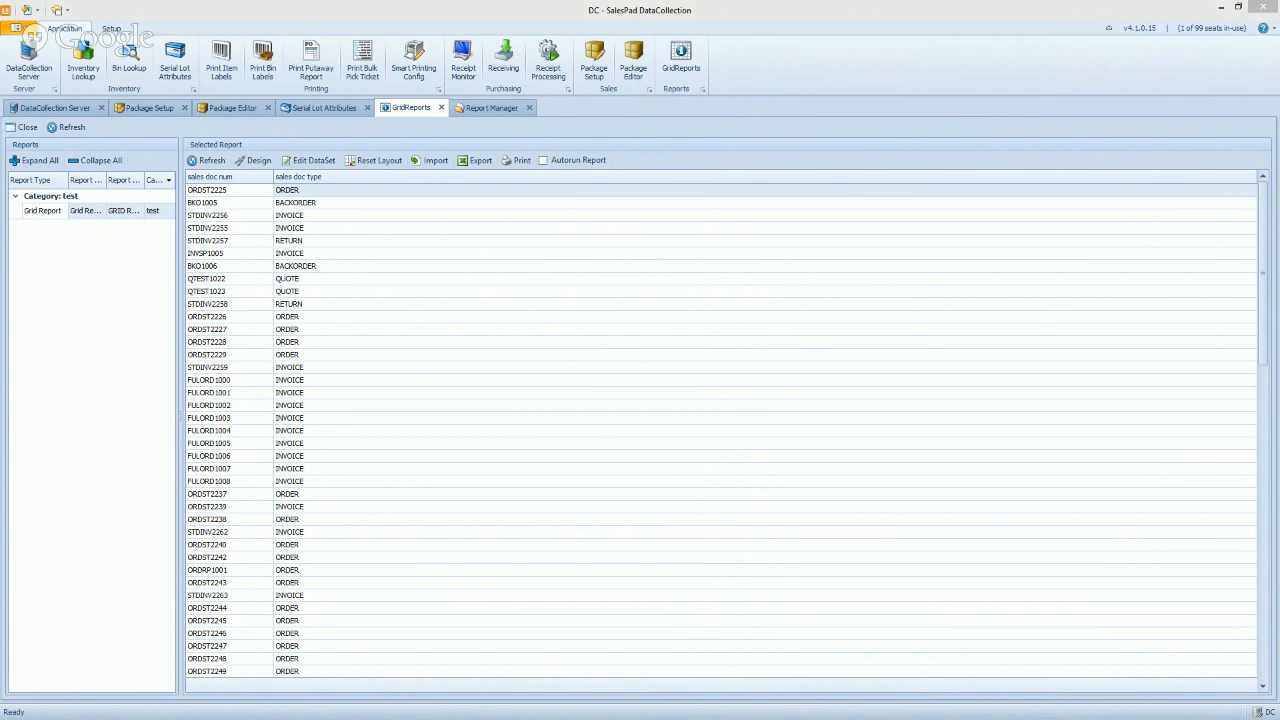
left_click(432, 133)
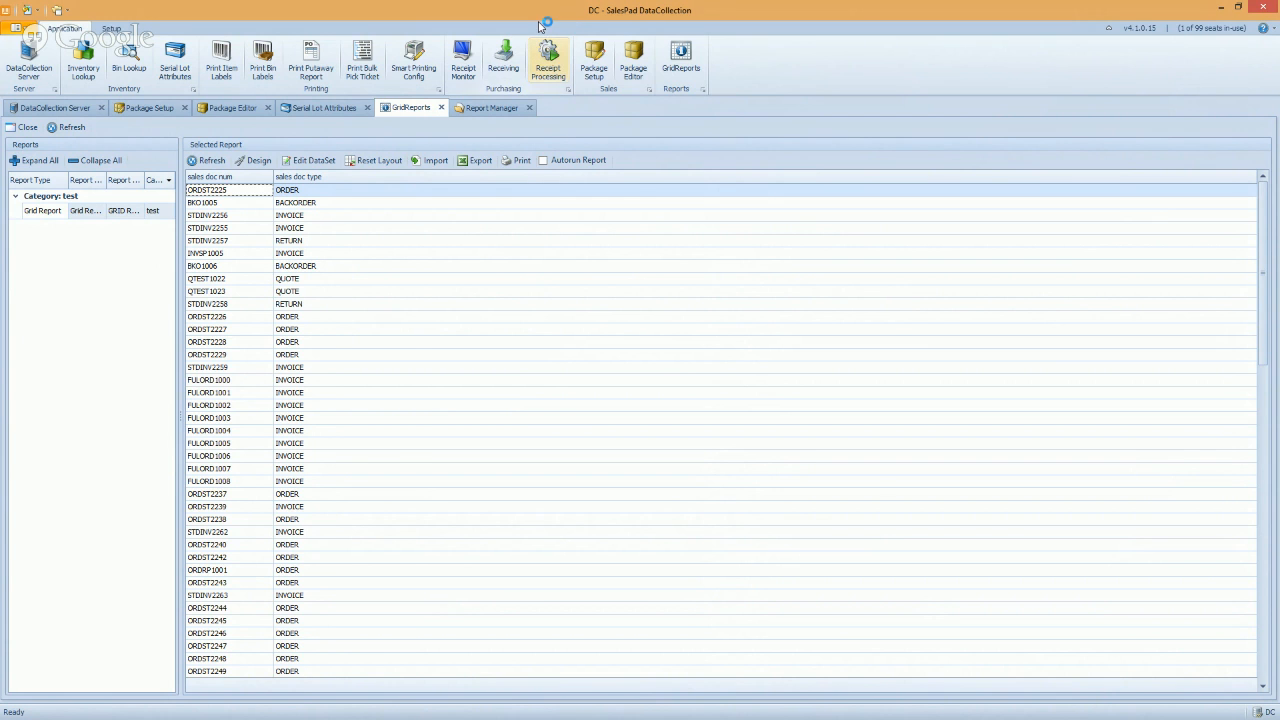
left_click_drag(538, 25, 633, 110)
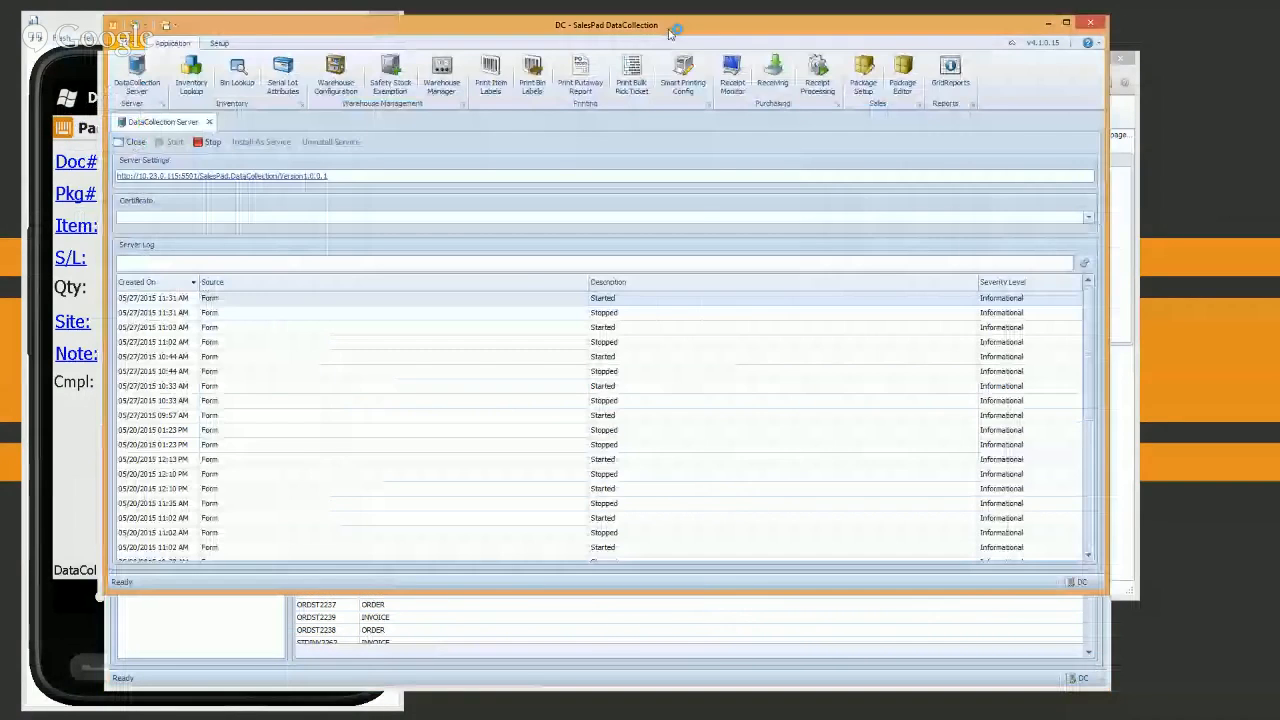
Maximize the second DataCollection window and move the smaller Grid Report window aside
double_click(674, 26)
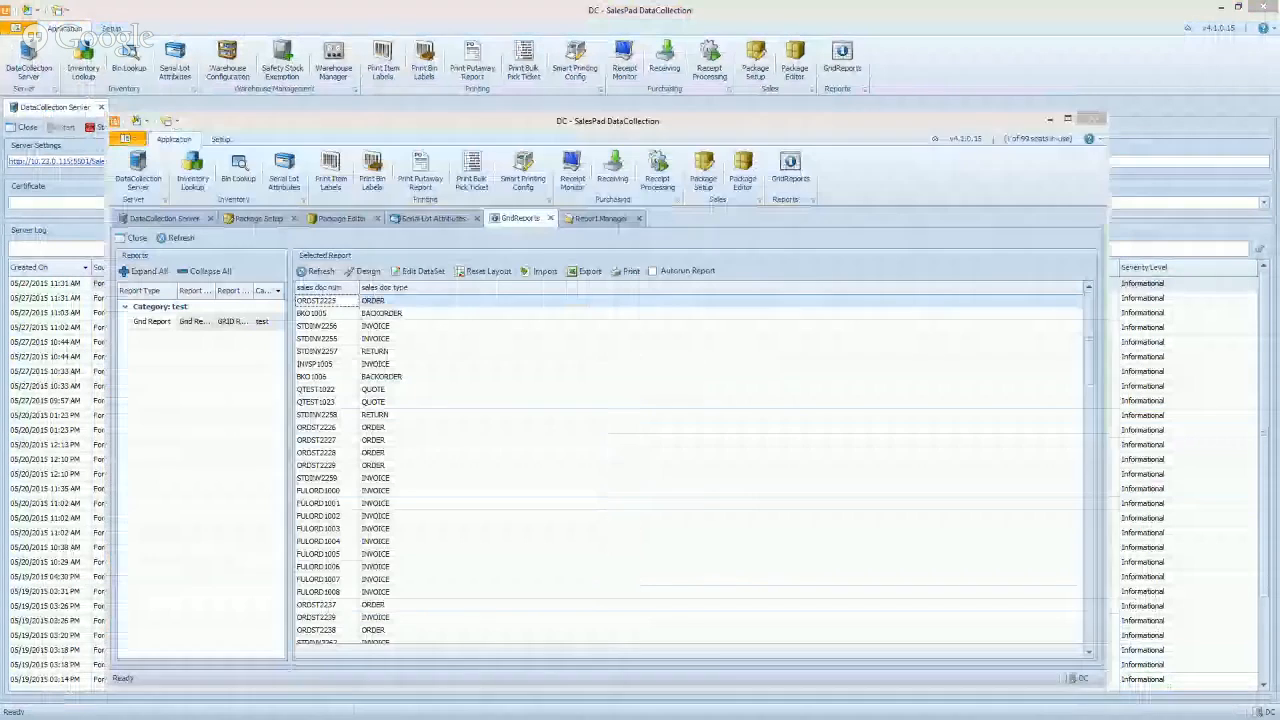
left_click_drag(317, 125, 210, 110)
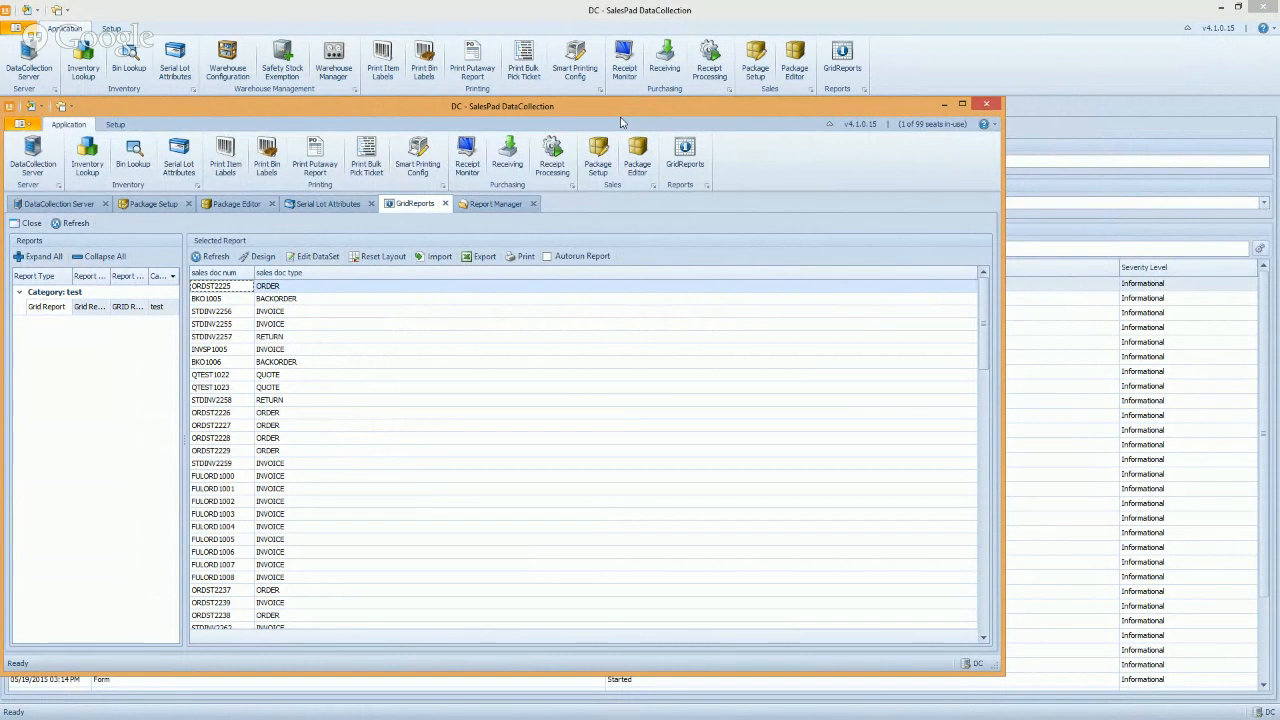
Bring the maximized DataCollection Server window with its log in front of the Grid Report
left_click(818, 24)
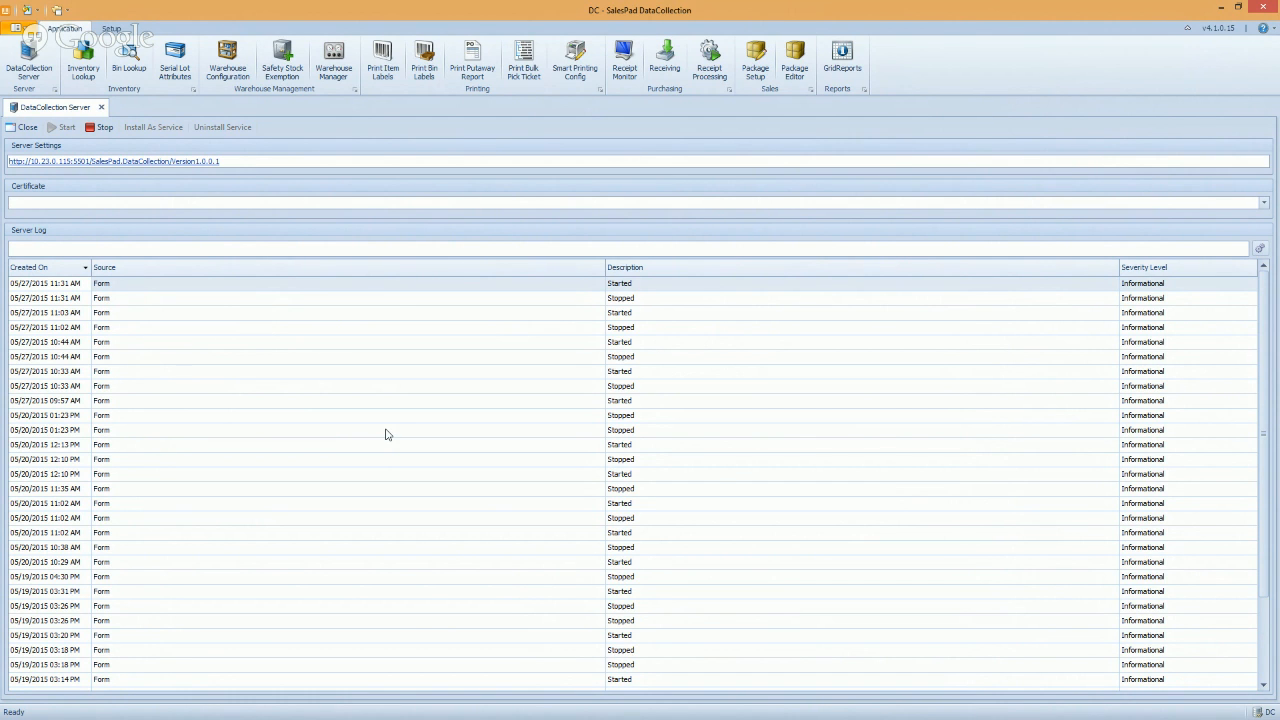
Create a safety stock exemption for Blue Yonder Airlines at warehouse code WAREHOUSE, then close the list
left_click(287, 56)
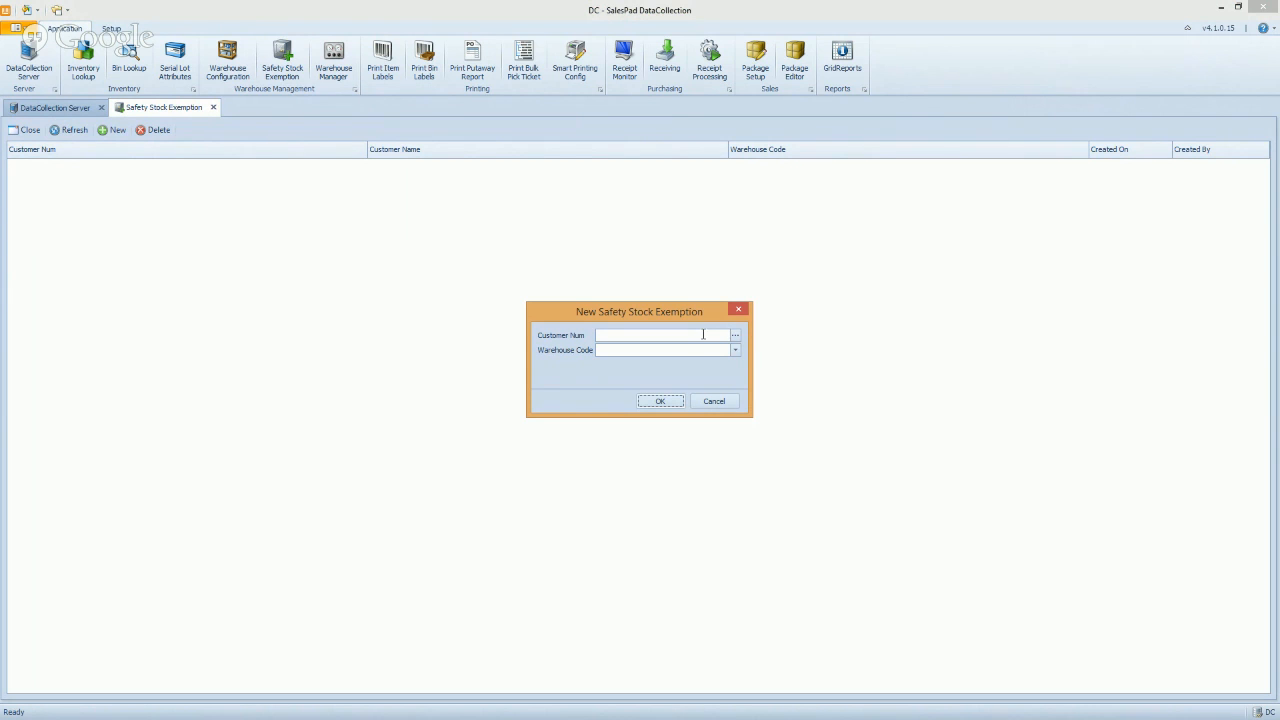
type("blue")
left_click(735, 335)
double_click(460, 326)
left_click(620, 352)
left_click(650, 396)
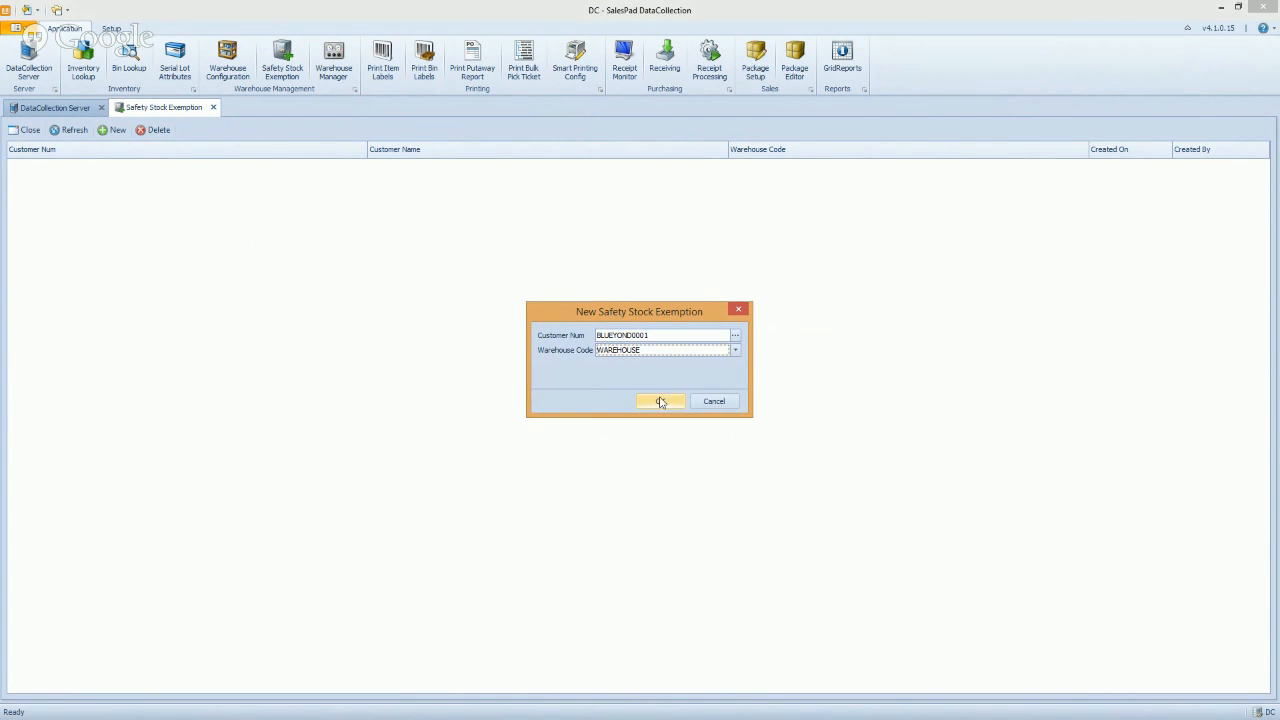
left_click(659, 400)
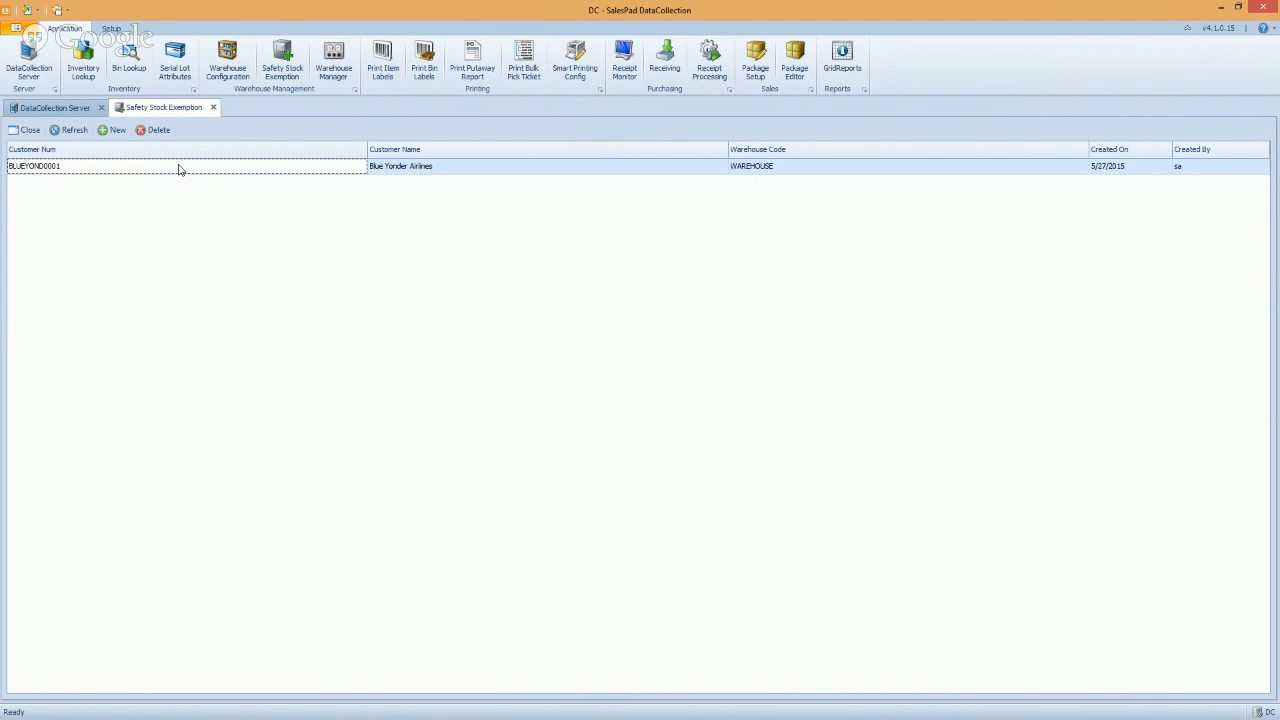
left_click(28, 130)
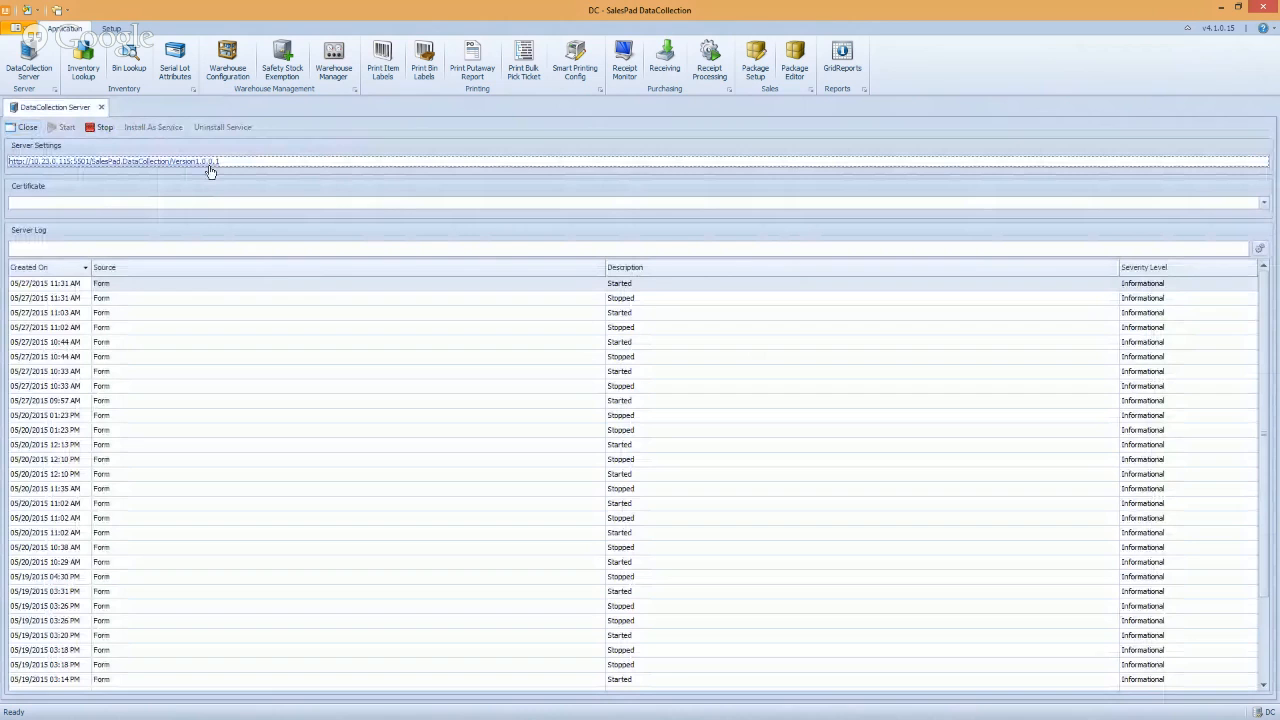
mouse_move(210, 171)
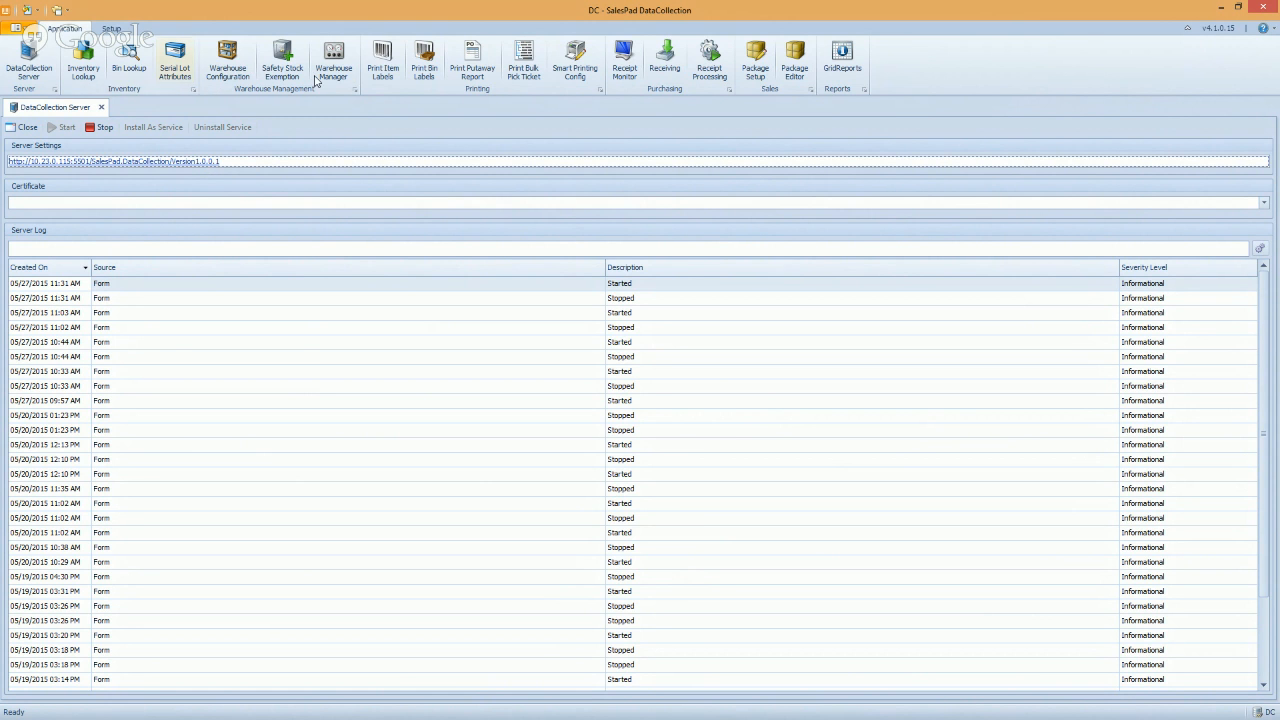
In Warehouse Configuration, filter warehouses to 'warehouse' and select bin E01S1 to view its attributes
left_click(238, 63)
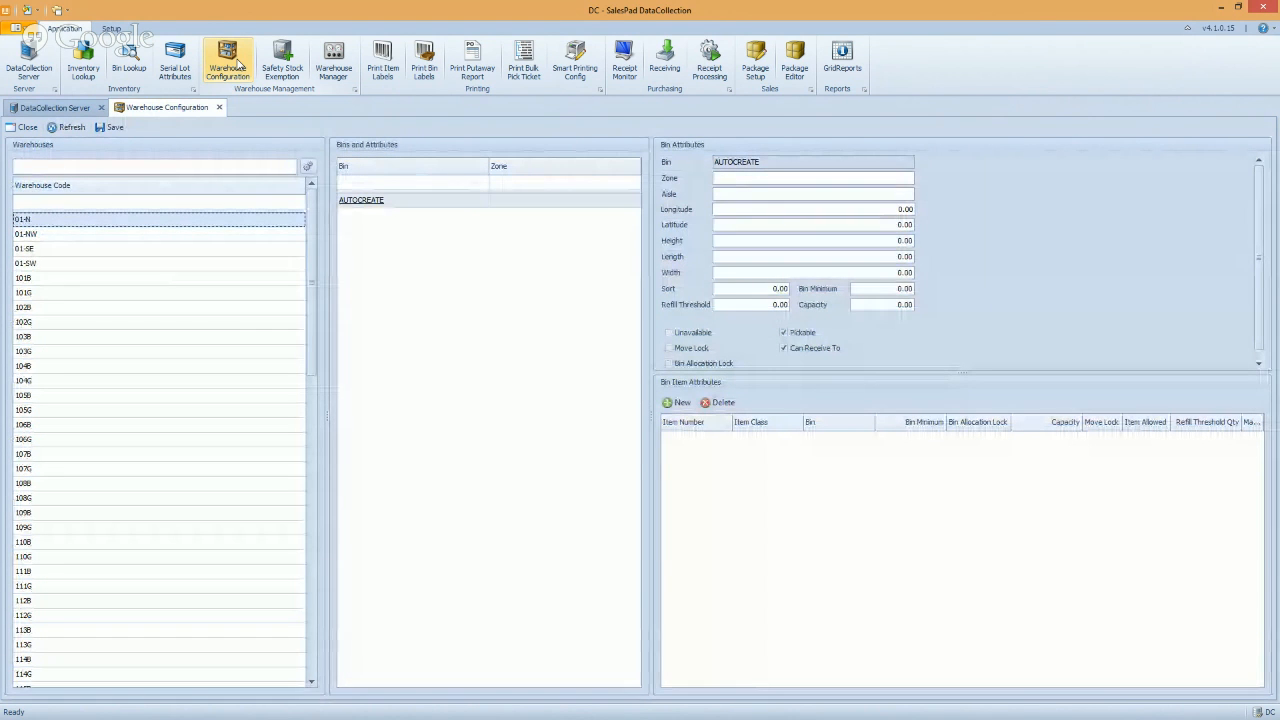
left_click(85, 170)
type("warehouse")
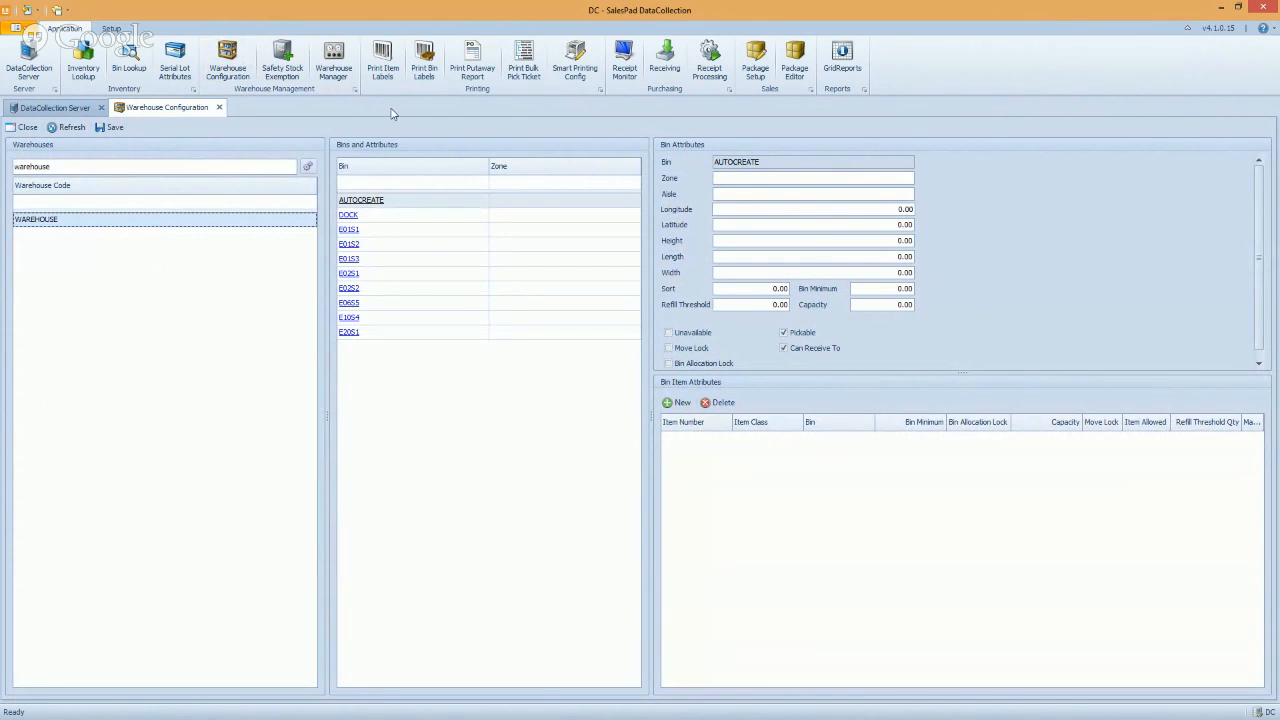
left_click(511, 230)
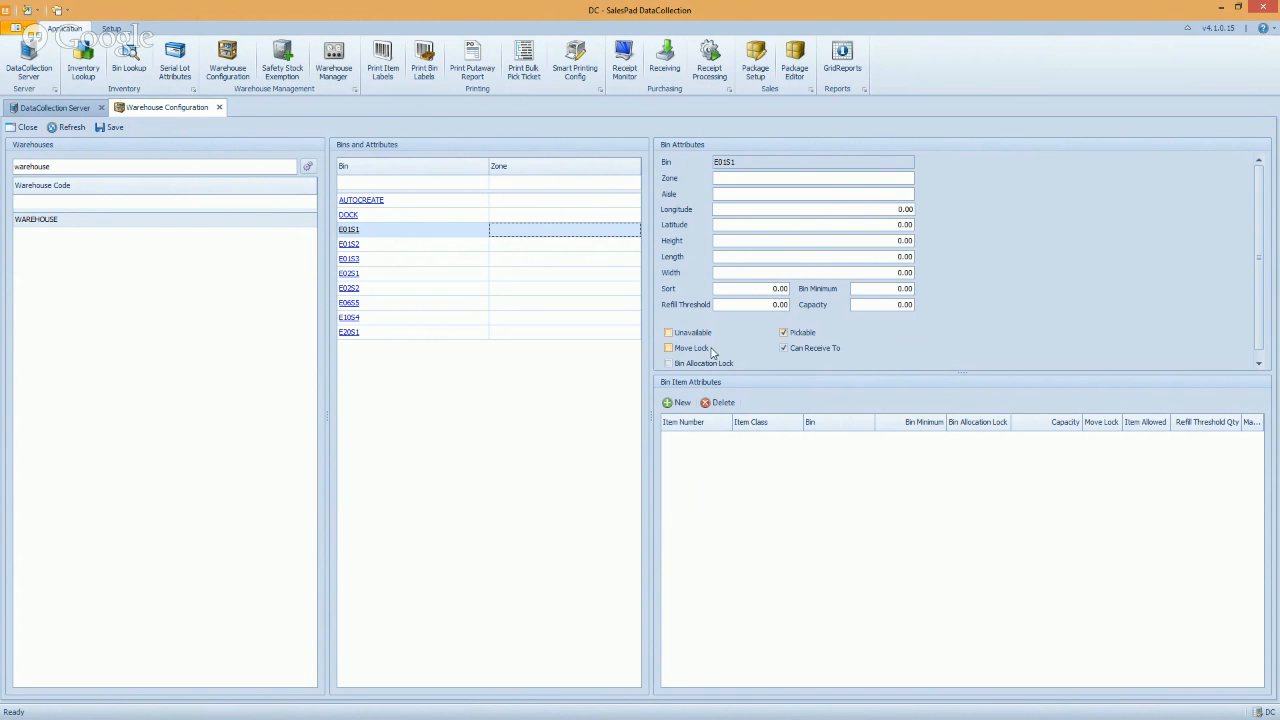
Turn on Bin Allocation Lock for bin E01S1, leaving it pickable and able to receive
left_click(668, 348)
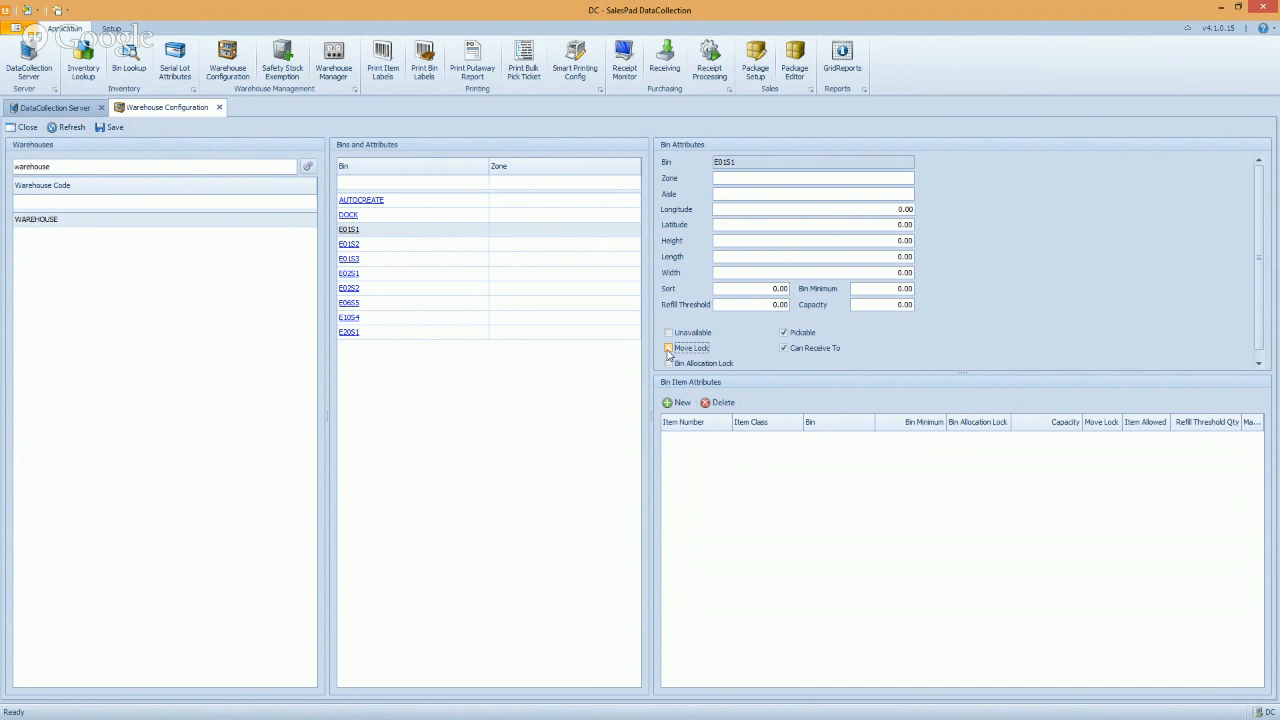
left_click(669, 364)
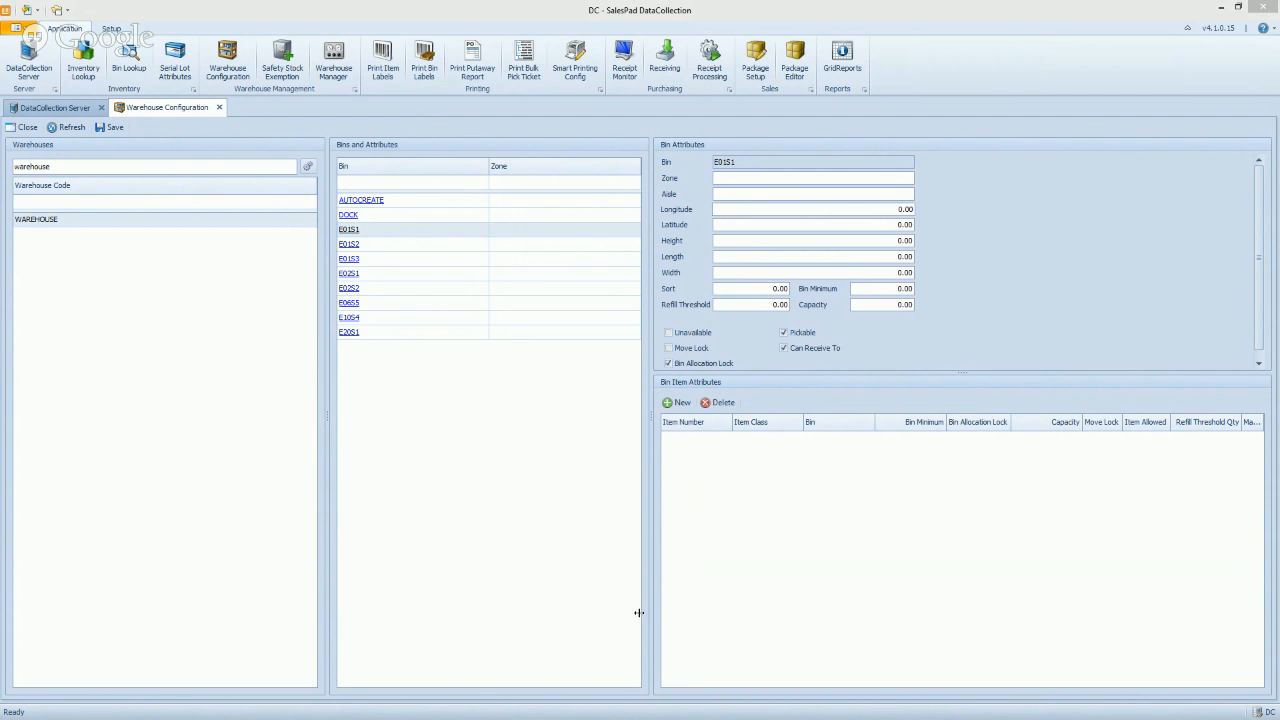
left_click(1079, 423)
Add item HD-20 (class RM-ACT) as a bin item attribute on E01S1, then select bin E01S2
left_click(675, 403)
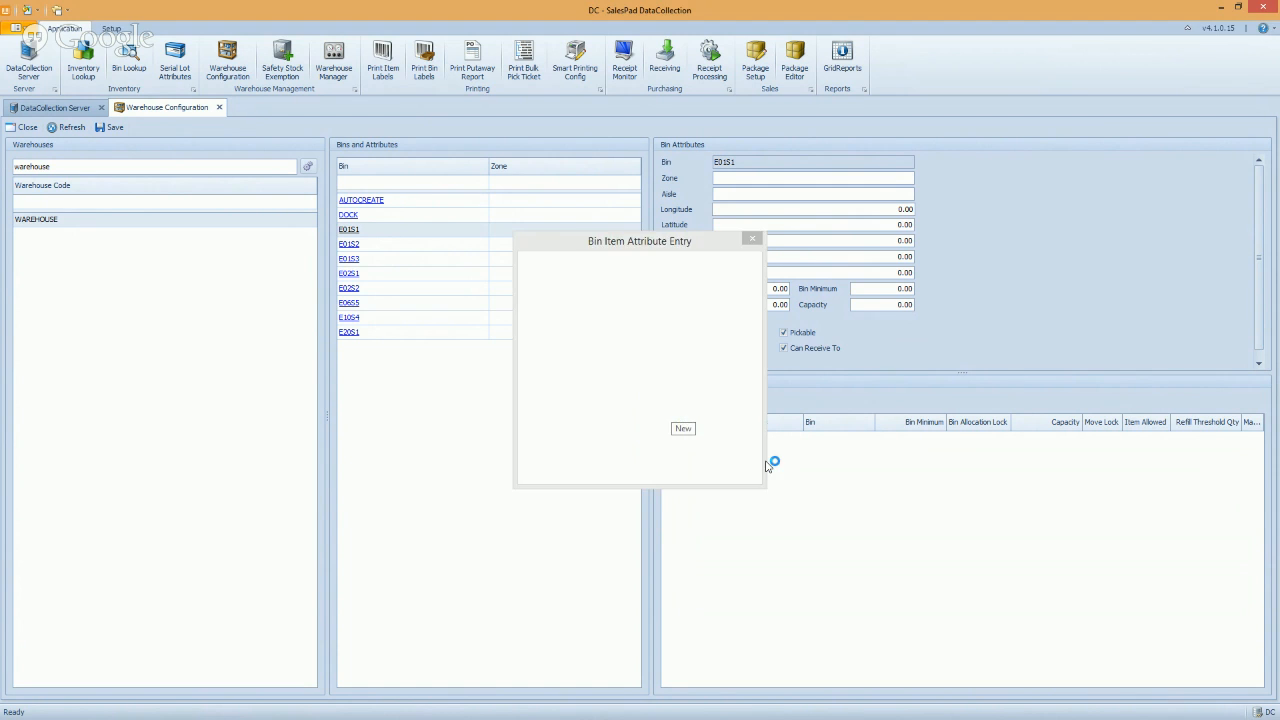
type("HD-20")
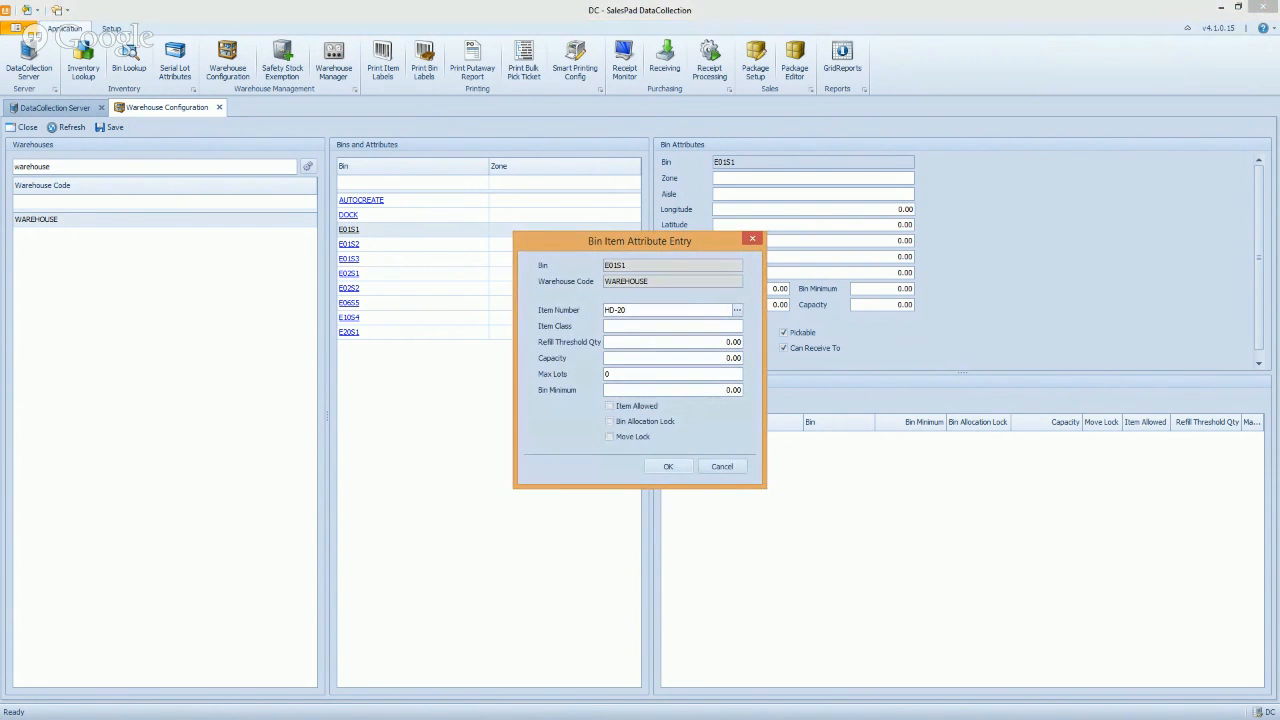
key("Tab")
left_click(634, 342)
left_click(660, 466)
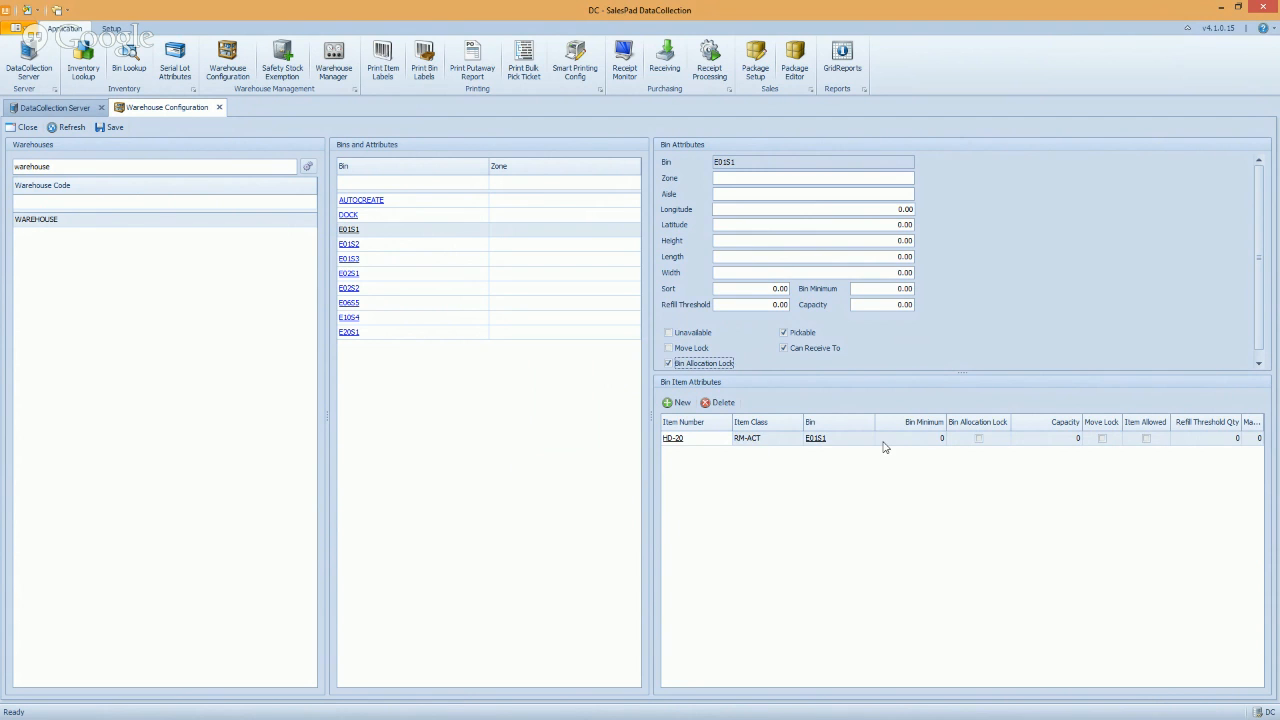
left_click(427, 246)
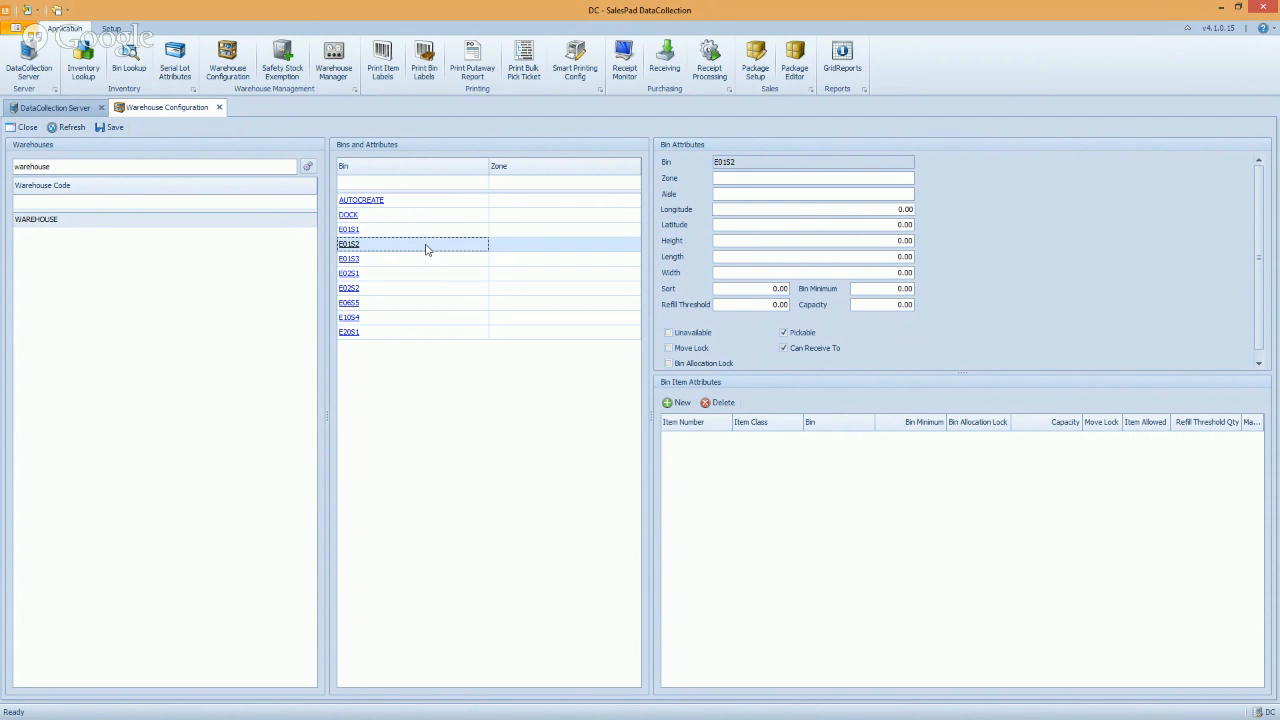
left_click(425, 231)
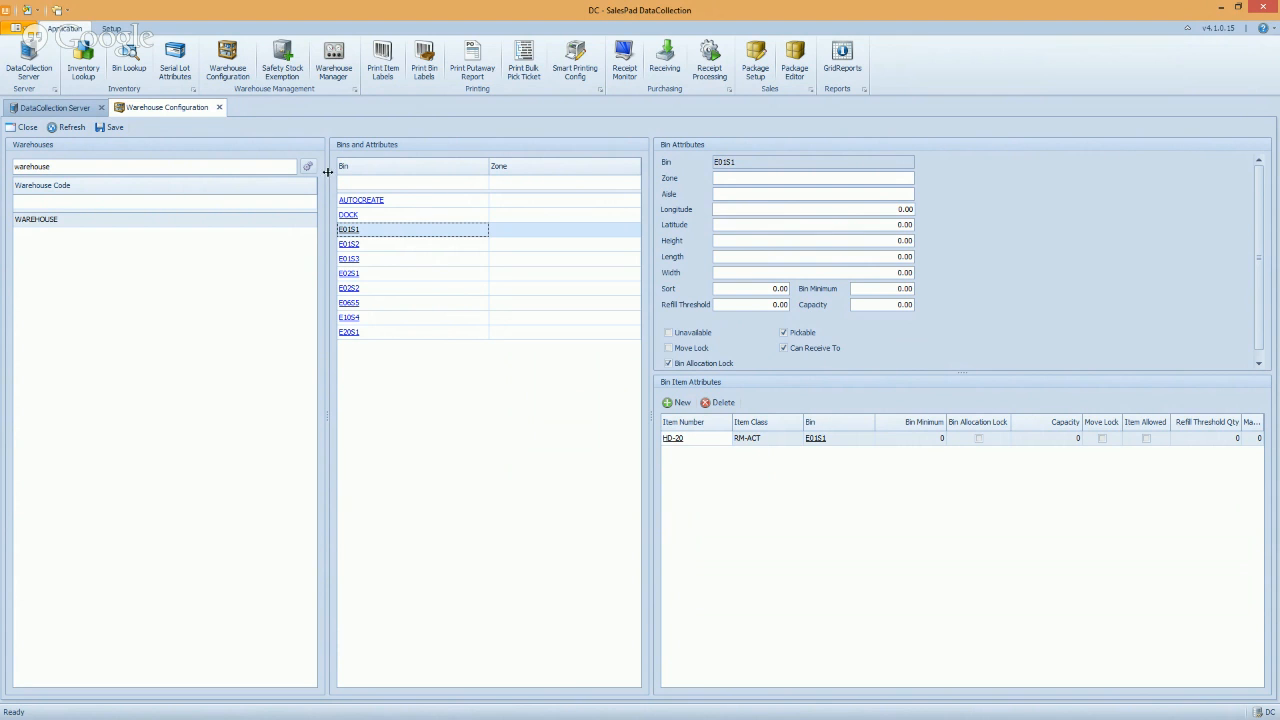
left_click(219, 107)
Save the bin changes and list the Warehouse Manager's refresh frequency options
left_click(716, 439)
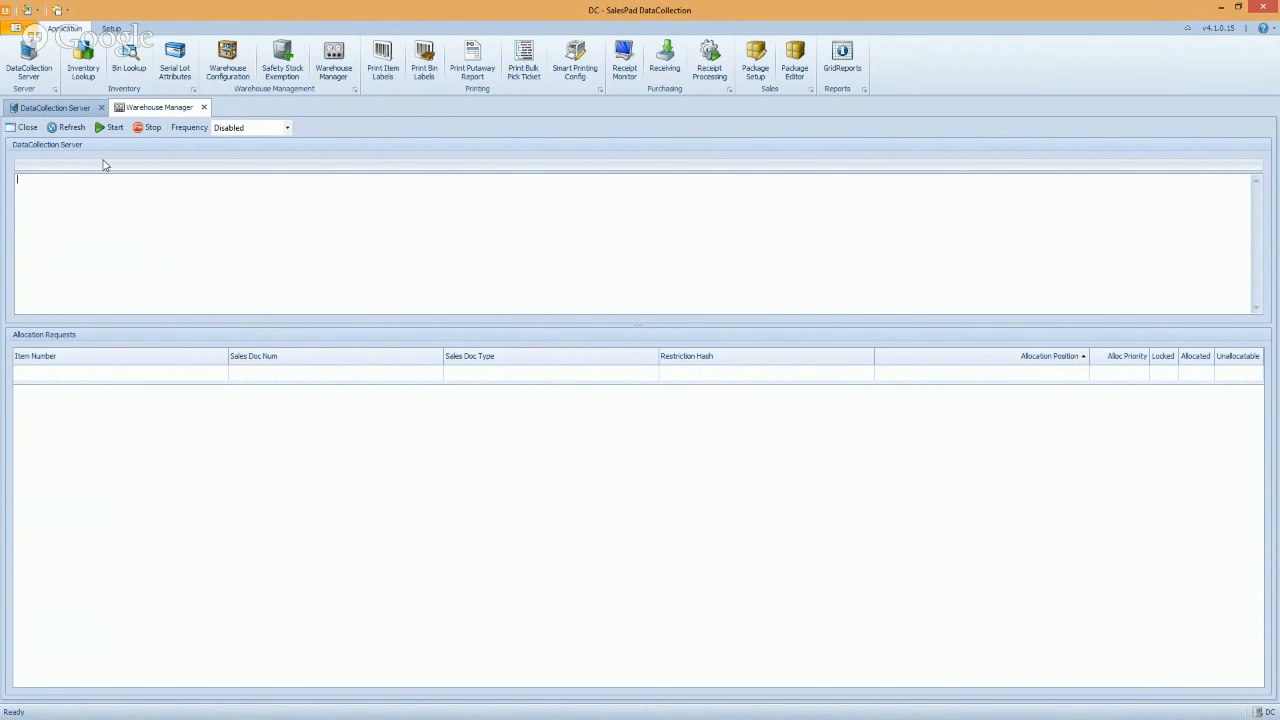
left_click(287, 128)
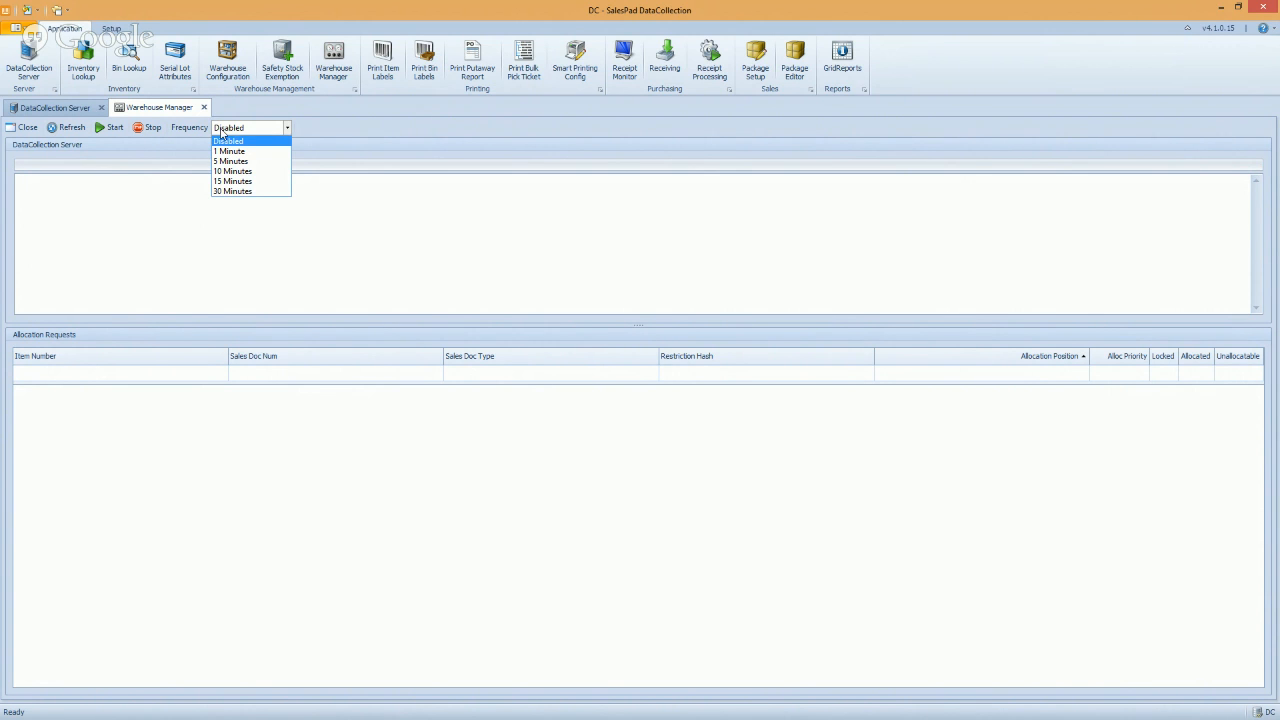
Close the Frequency dropdown with the refresh frequency still on Disabled
left_click(117, 209)
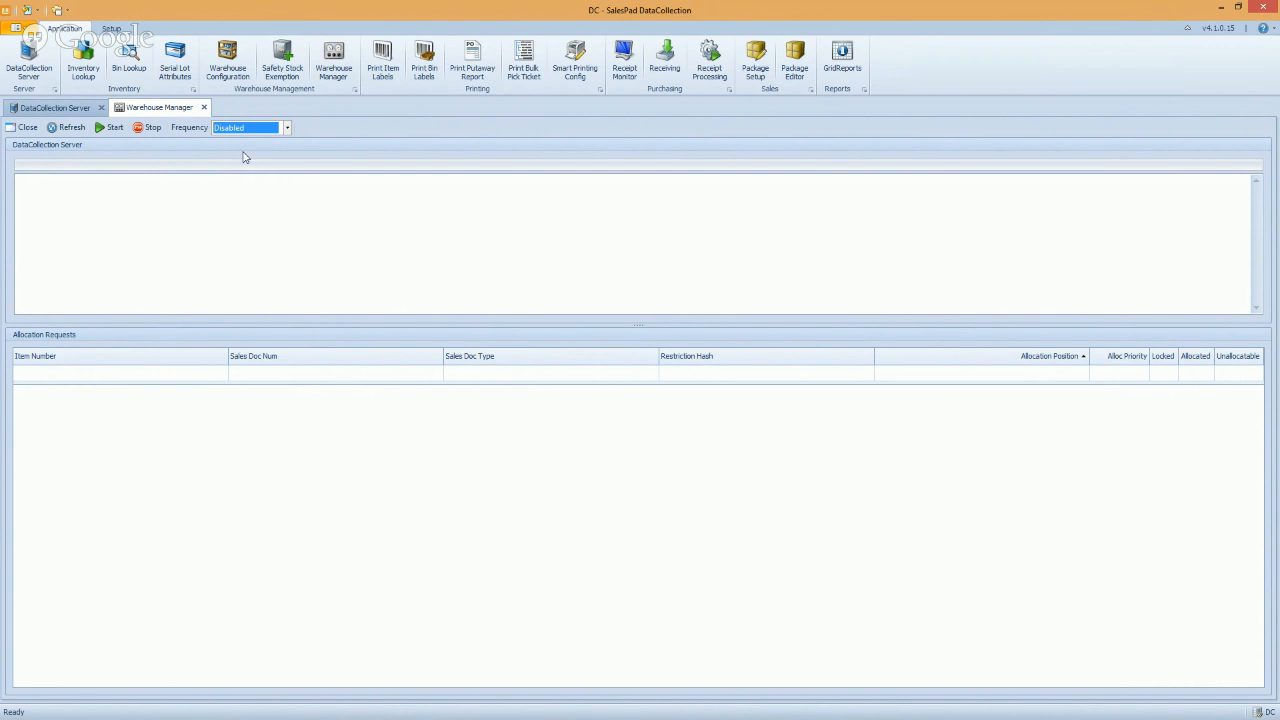
Look through the program areas list, then restore the main window to reveal the mobile emulator
left_click(57, 10)
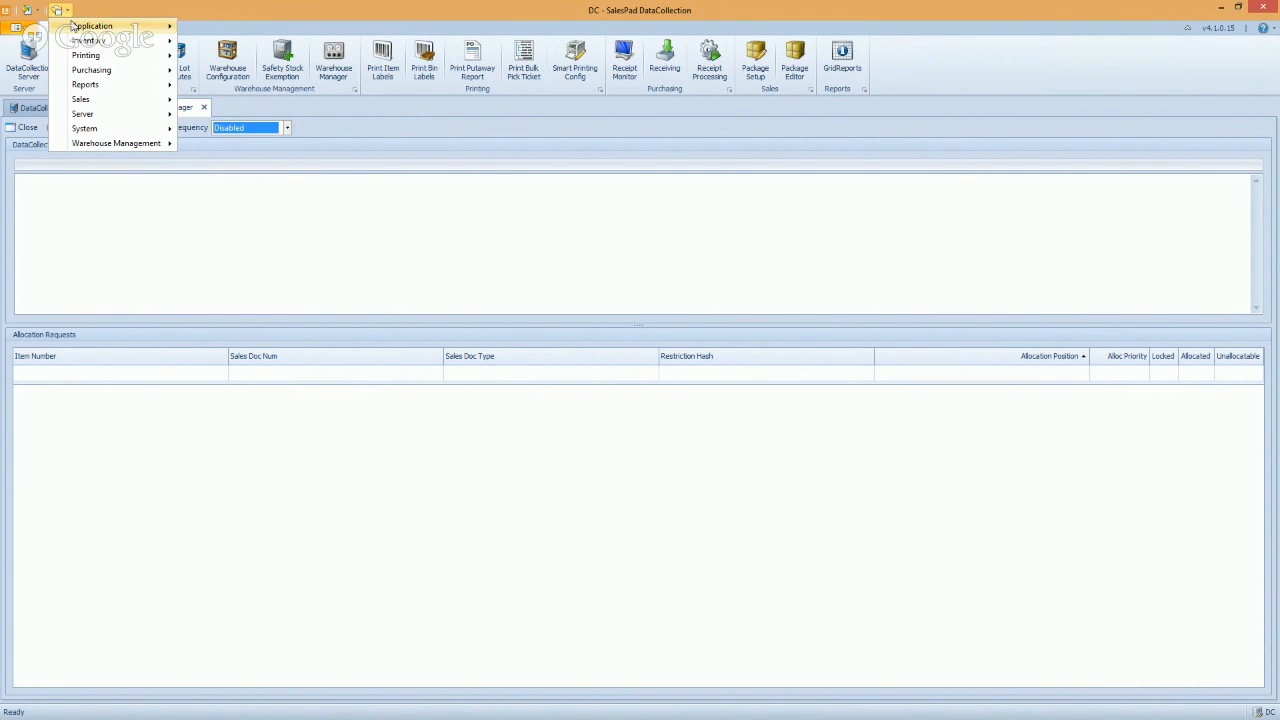
mouse_move(113, 56)
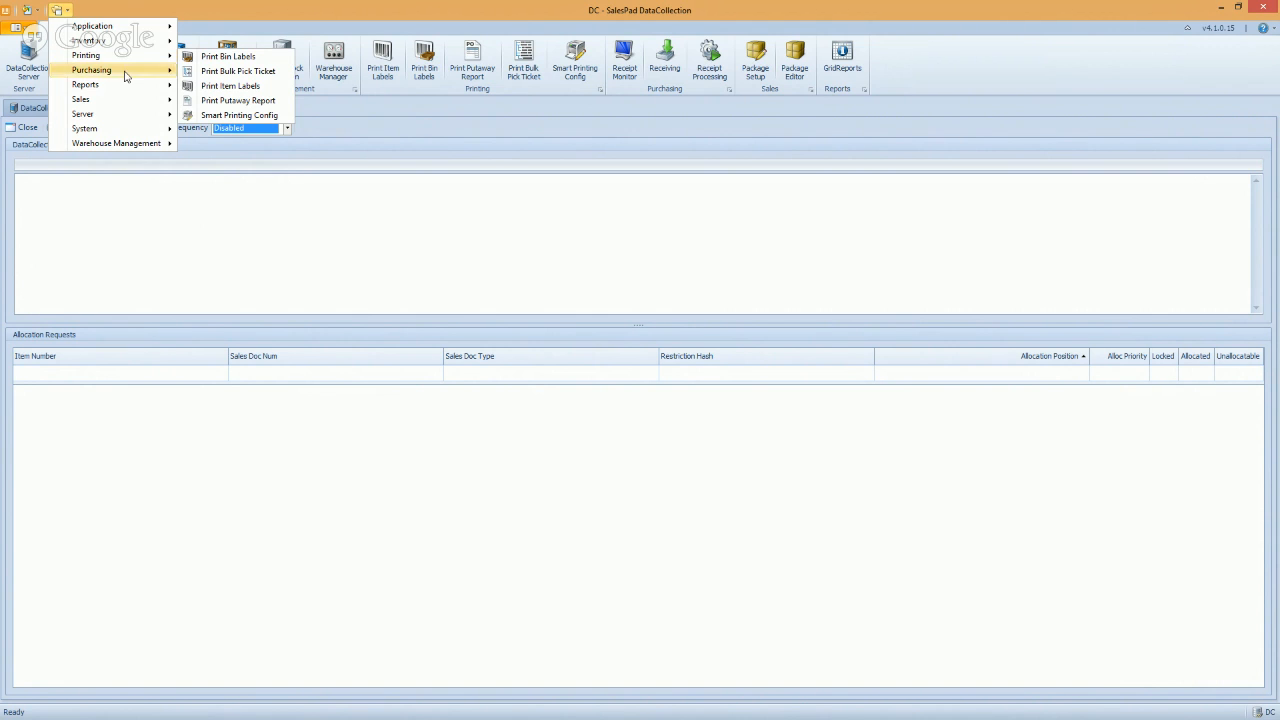
mouse_move(122, 105)
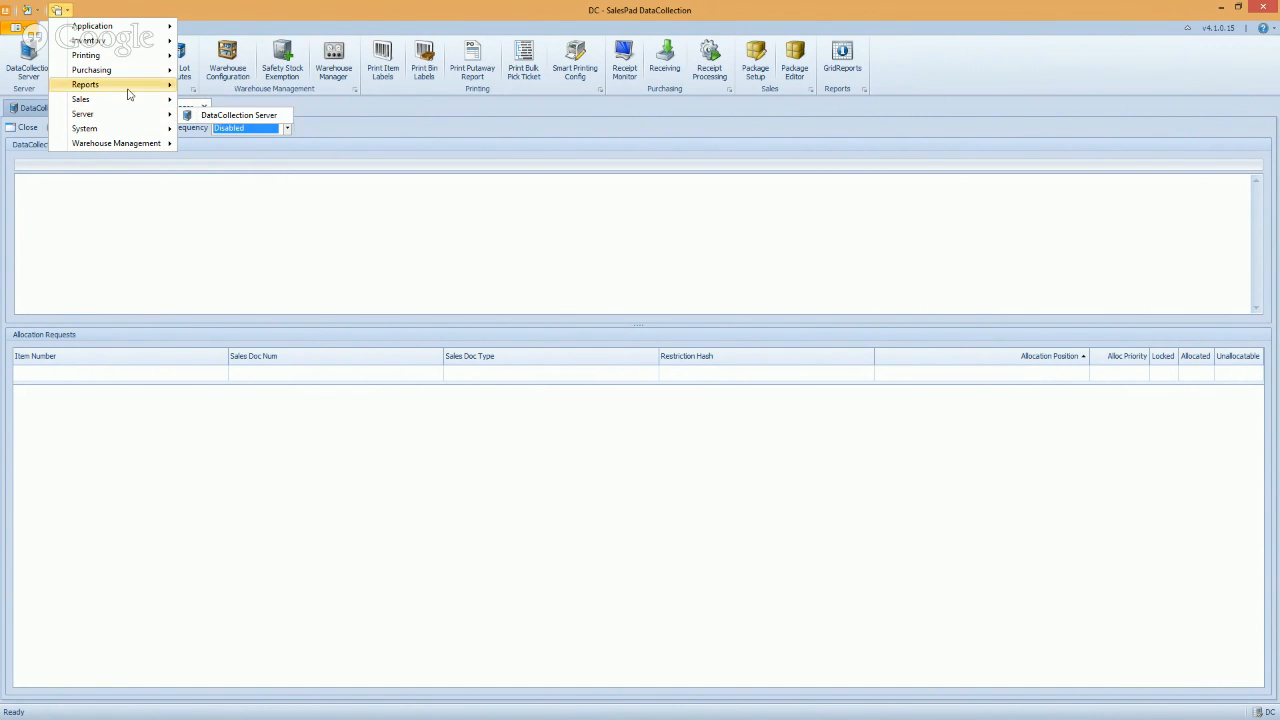
left_click(425, 148)
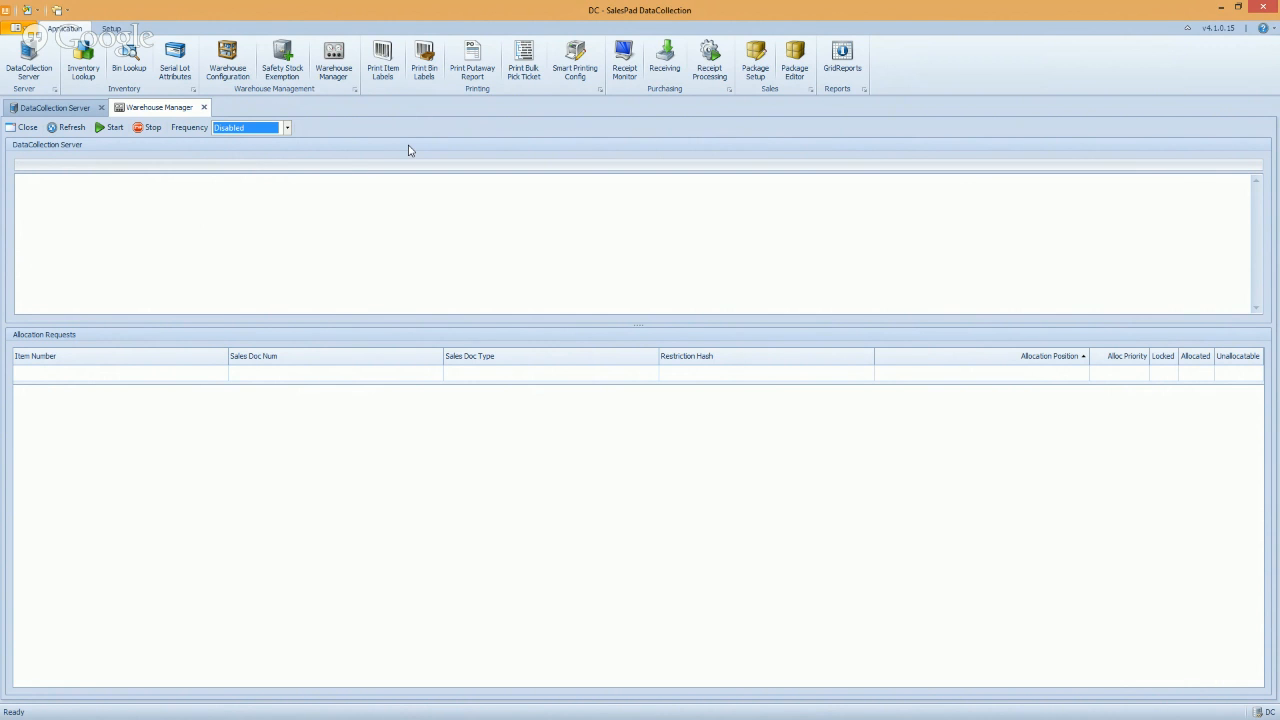
double_click(398, 12)
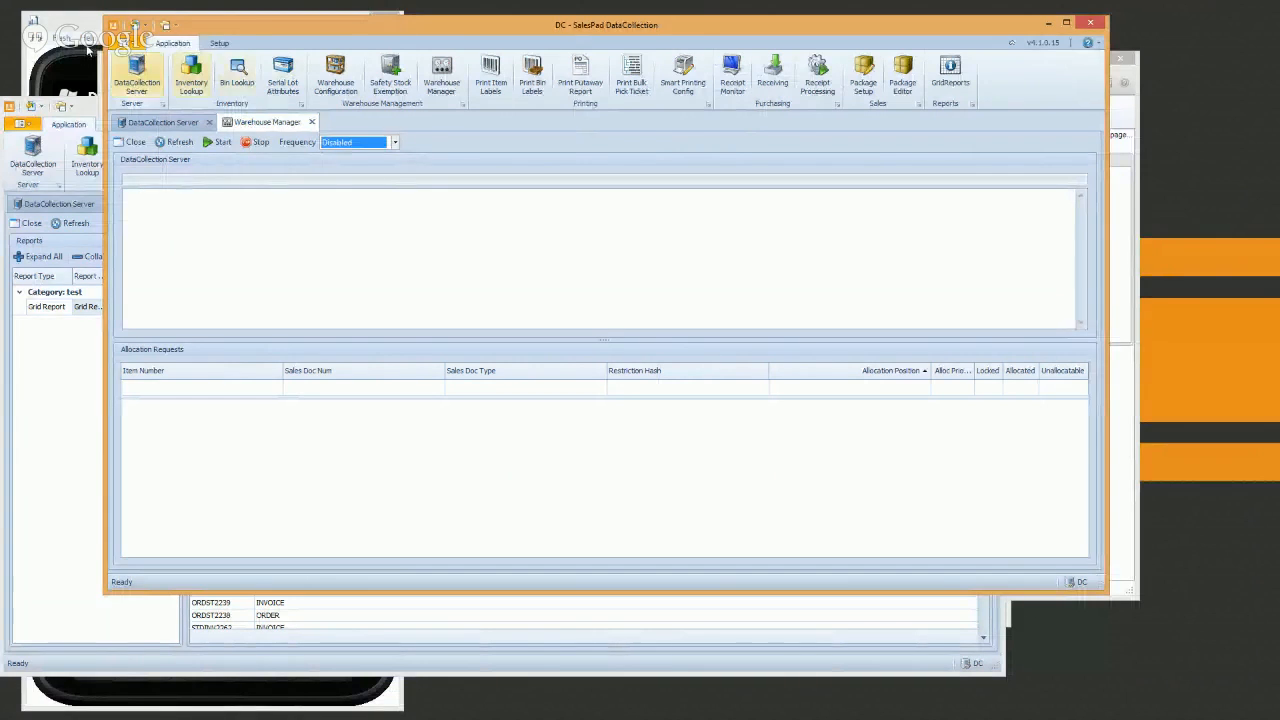
Dismiss the session-expired notice, log in with the password, and open MFG Trx Entry from menu page two
left_click(300, 206)
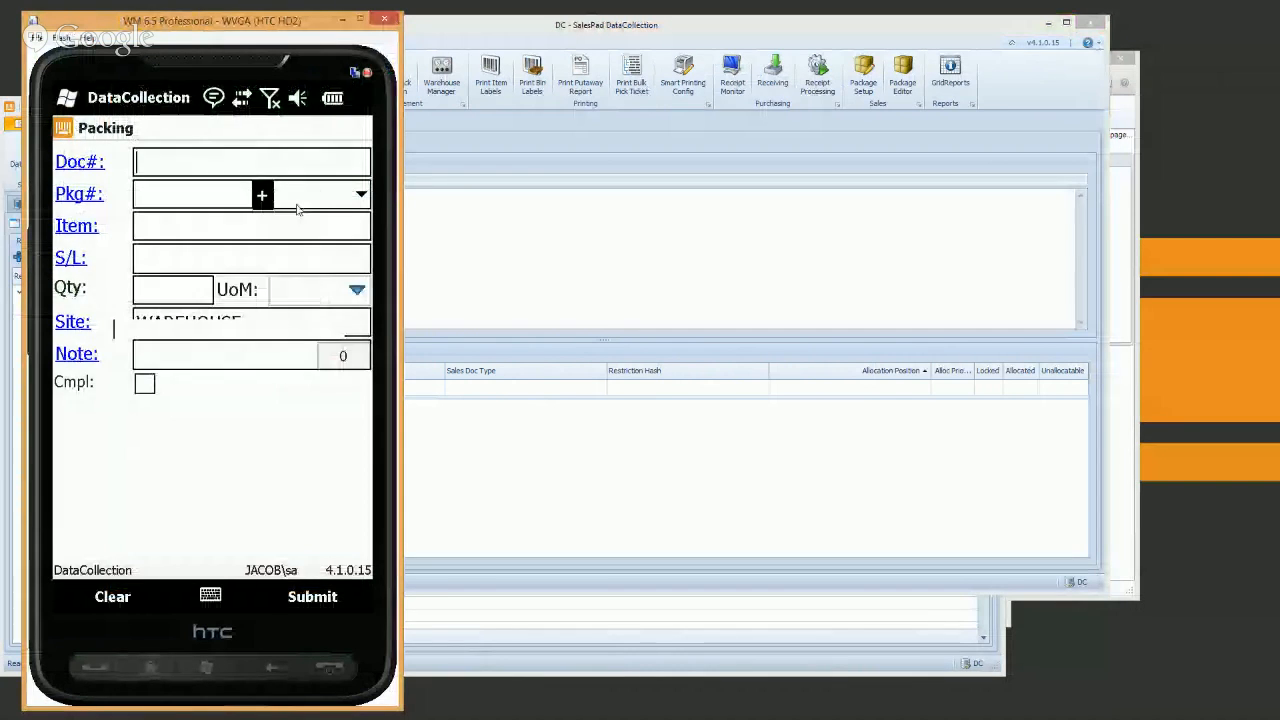
left_click(145, 337)
type("sa")
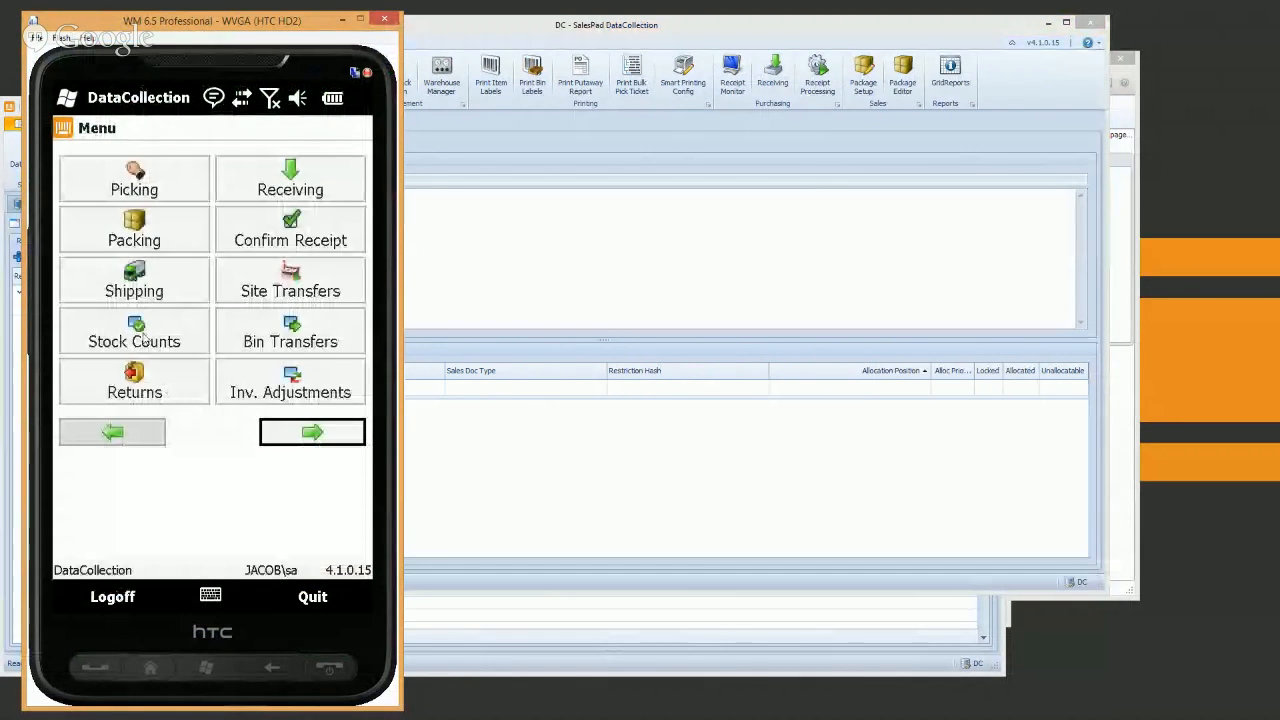
left_click(354, 433)
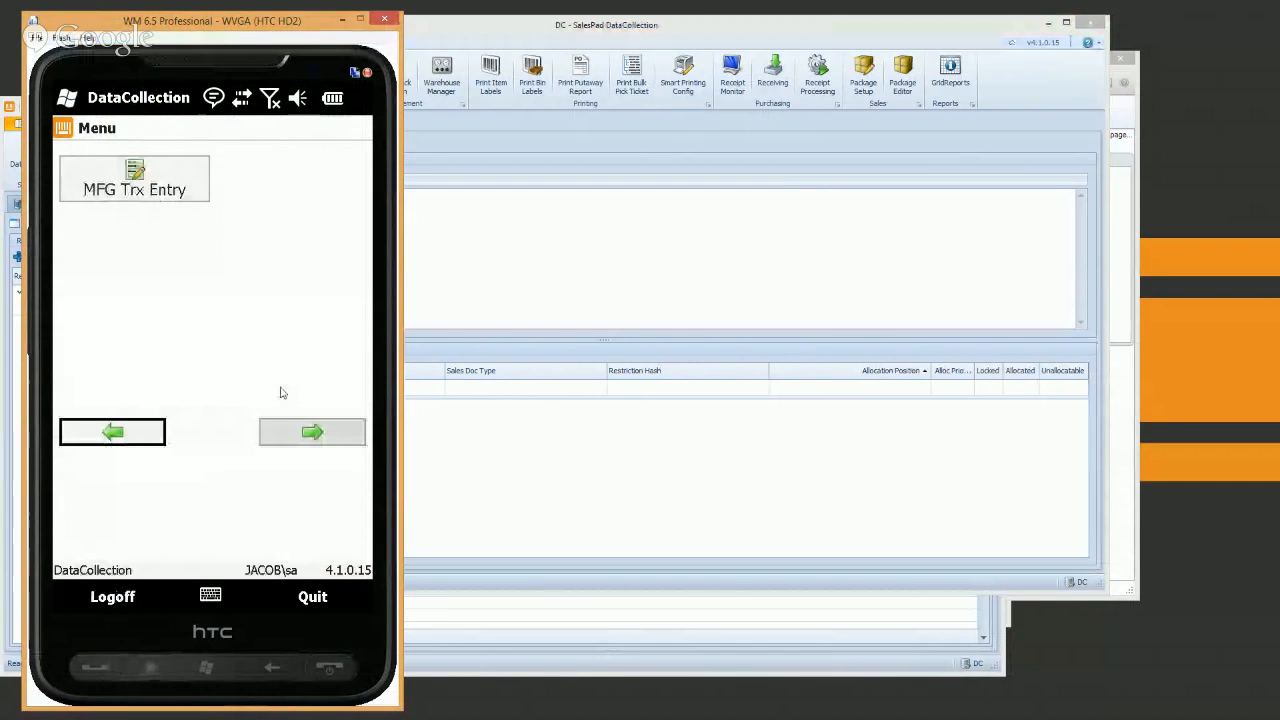
left_click(165, 190)
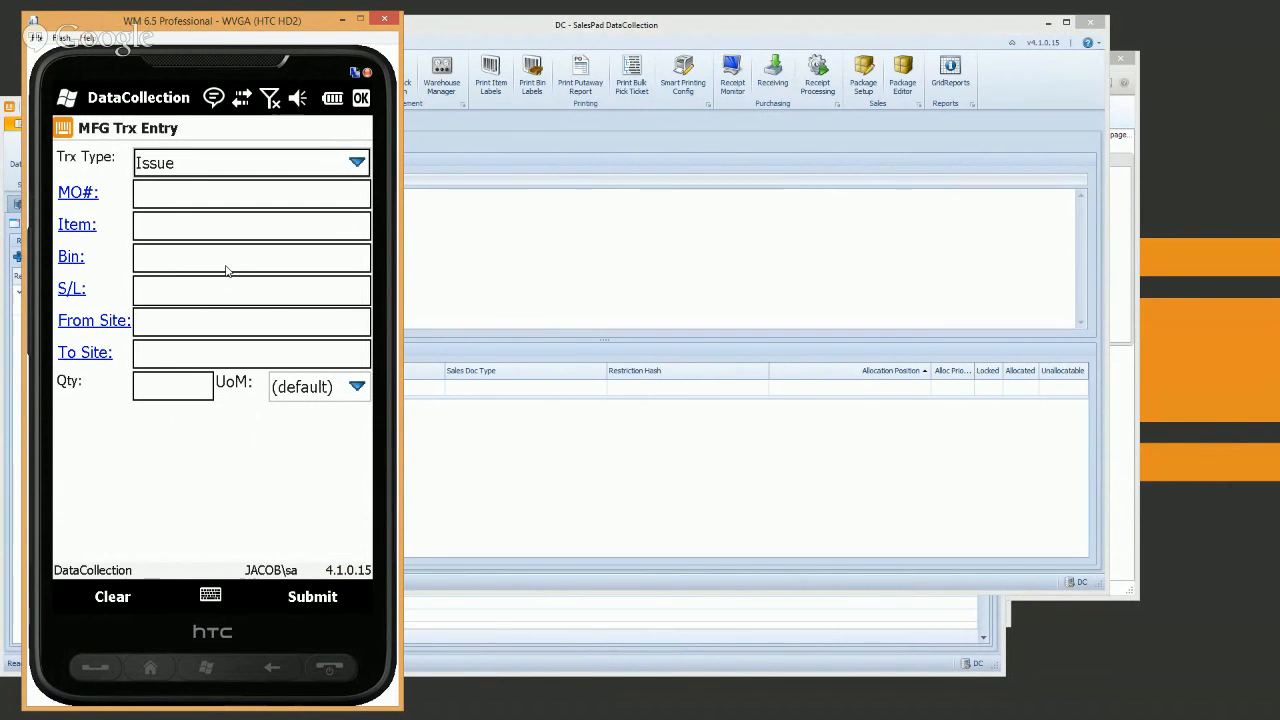
Show the Trx Type options (Issue, Reverse Issue, Scrap, Reverse Scrap), then close the list on Issue
left_click(357, 163)
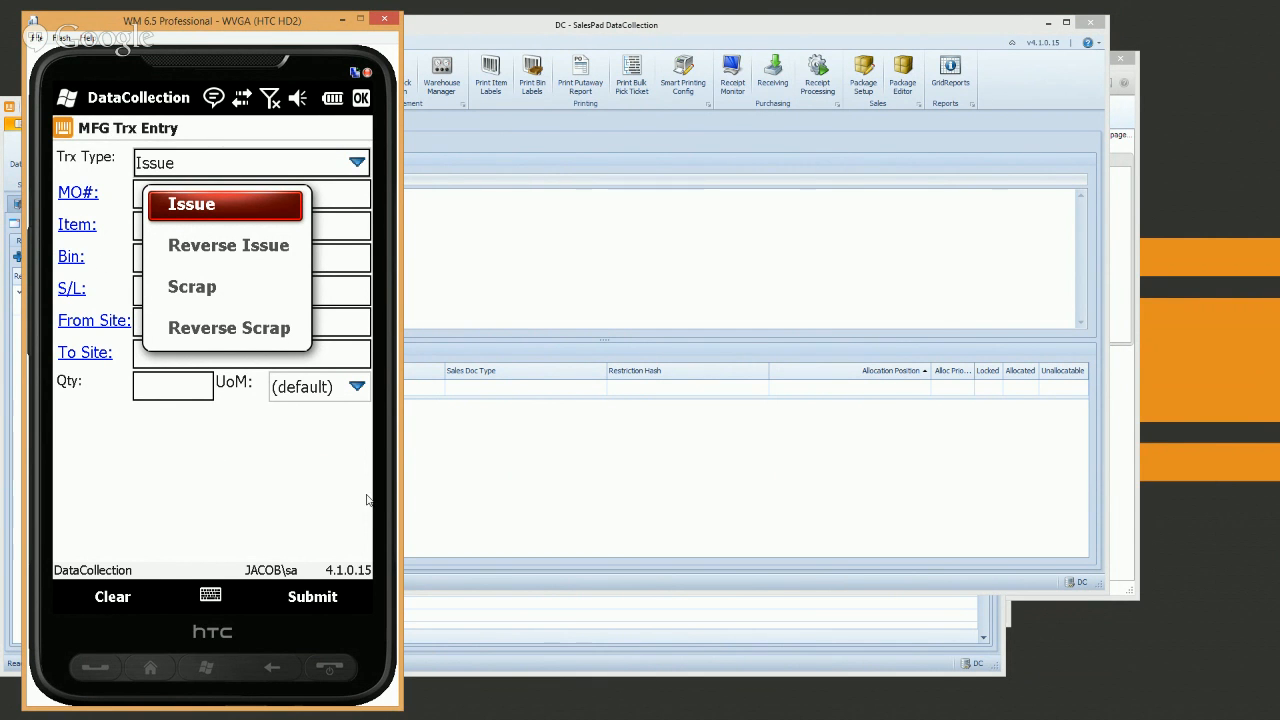
left_click(356, 121)
Go back to the main menu and reopen MFG Trx Entry from the second menu page
key("Escape")
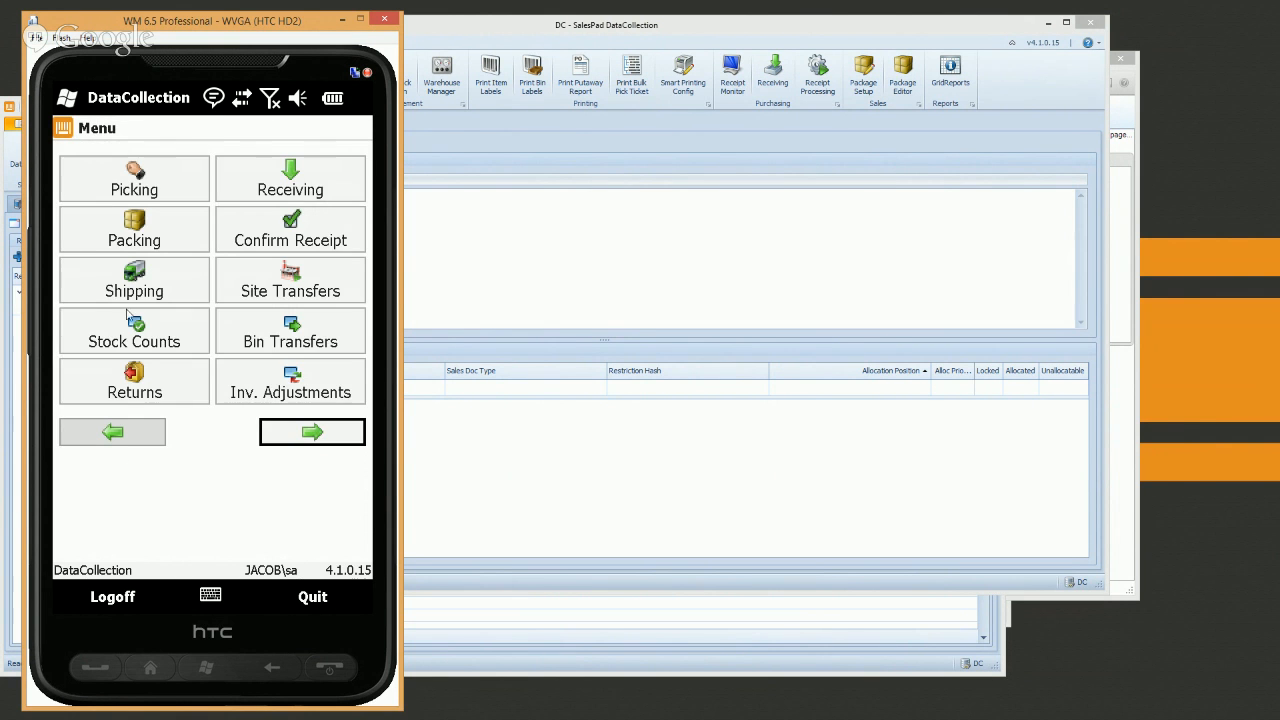
left_click(316, 431)
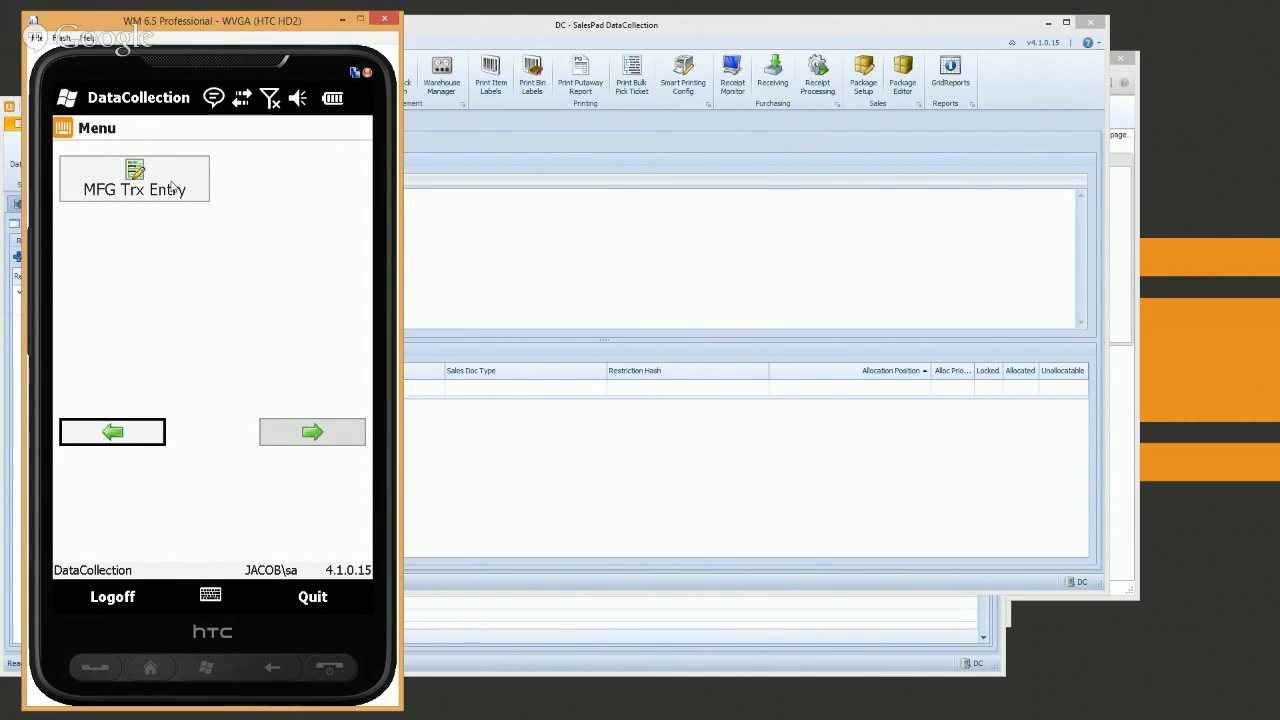
left_click(135, 190)
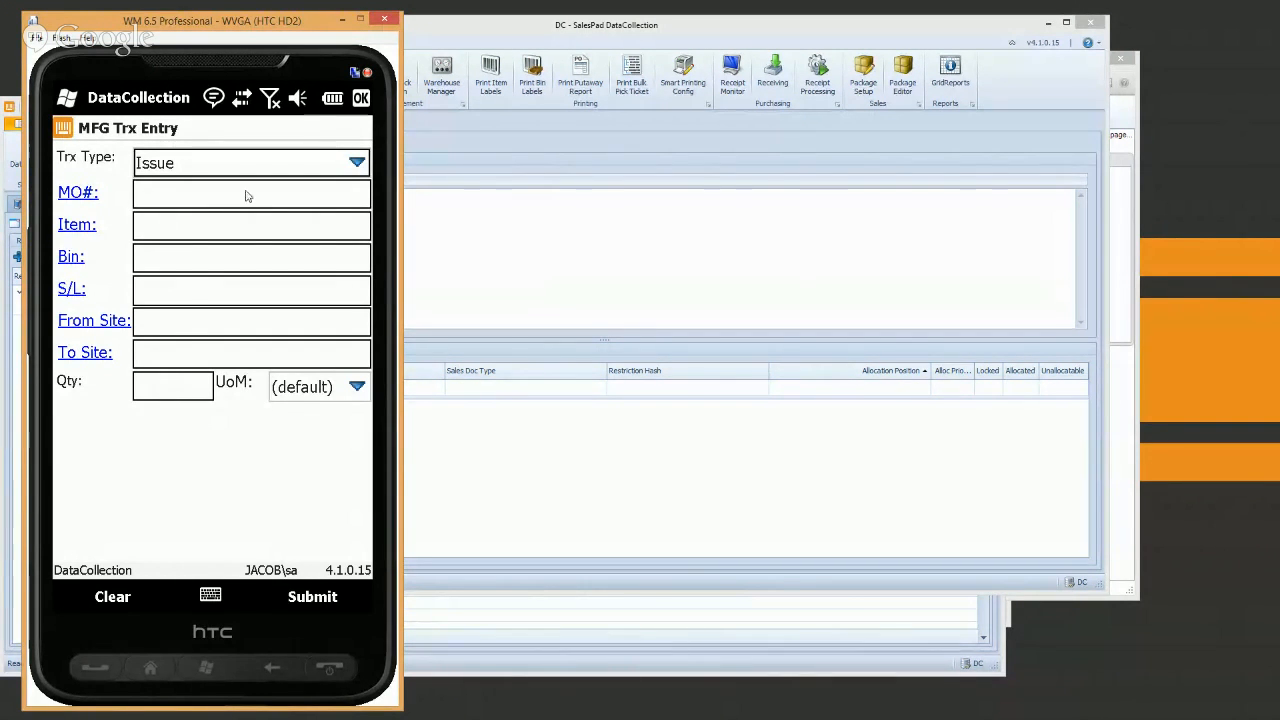
Exit MFG Trx Entry to the mobile menu and bring the desktop DataCollection console forward
left_click(359, 99)
left_click(477, 217)
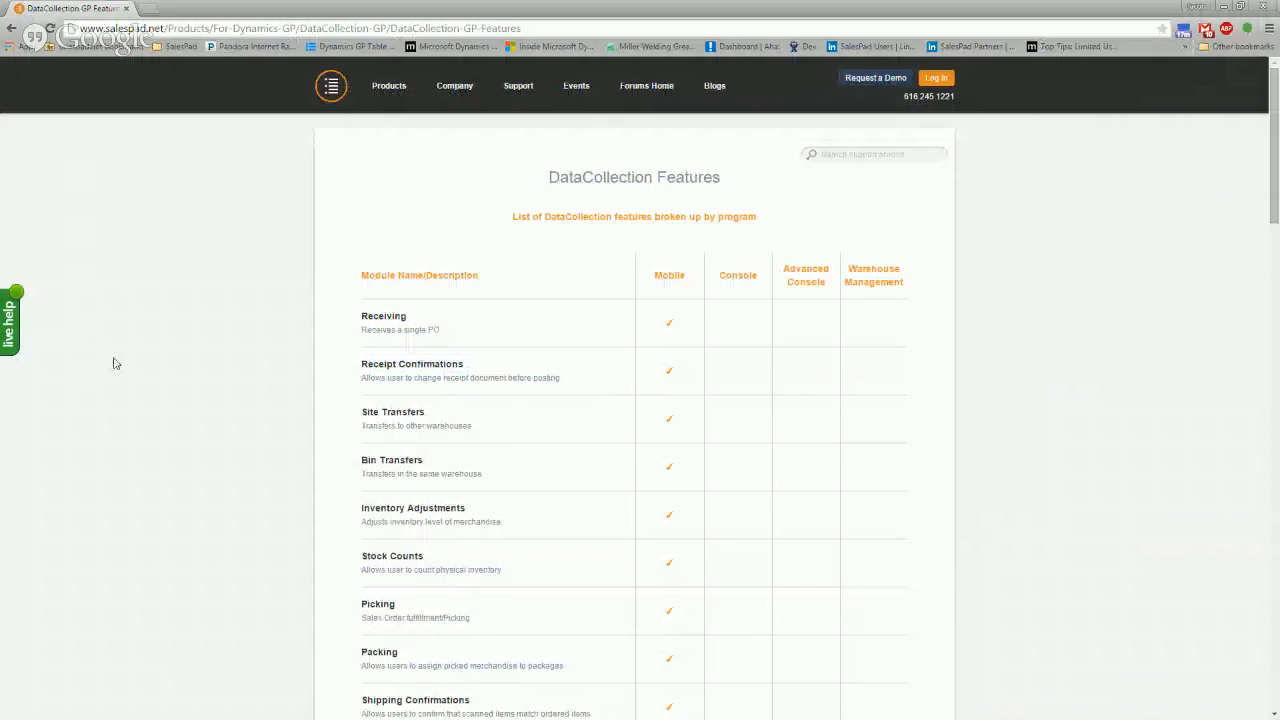
Go to Products > For Dynamics GP > DataCollection GP and open its full features table
scroll(312, 284, "down", 4)
scroll(308, 284, "up", 4)
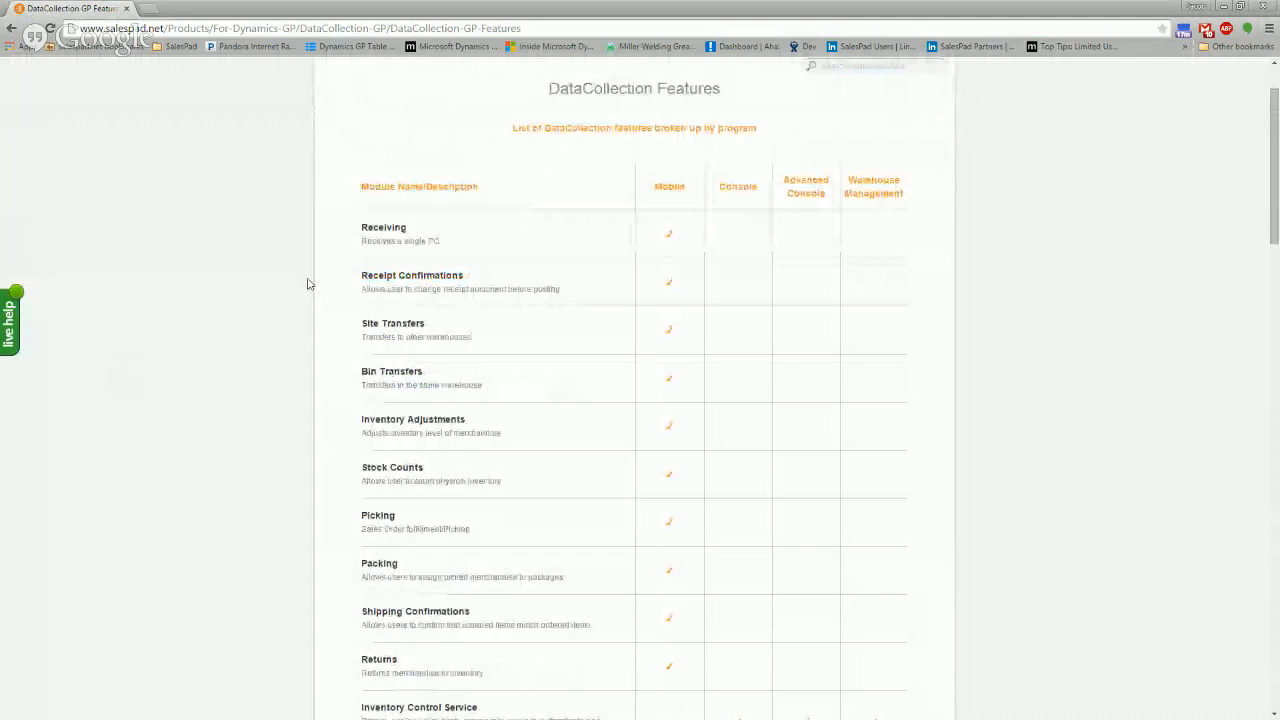
mouse_move(365, 100)
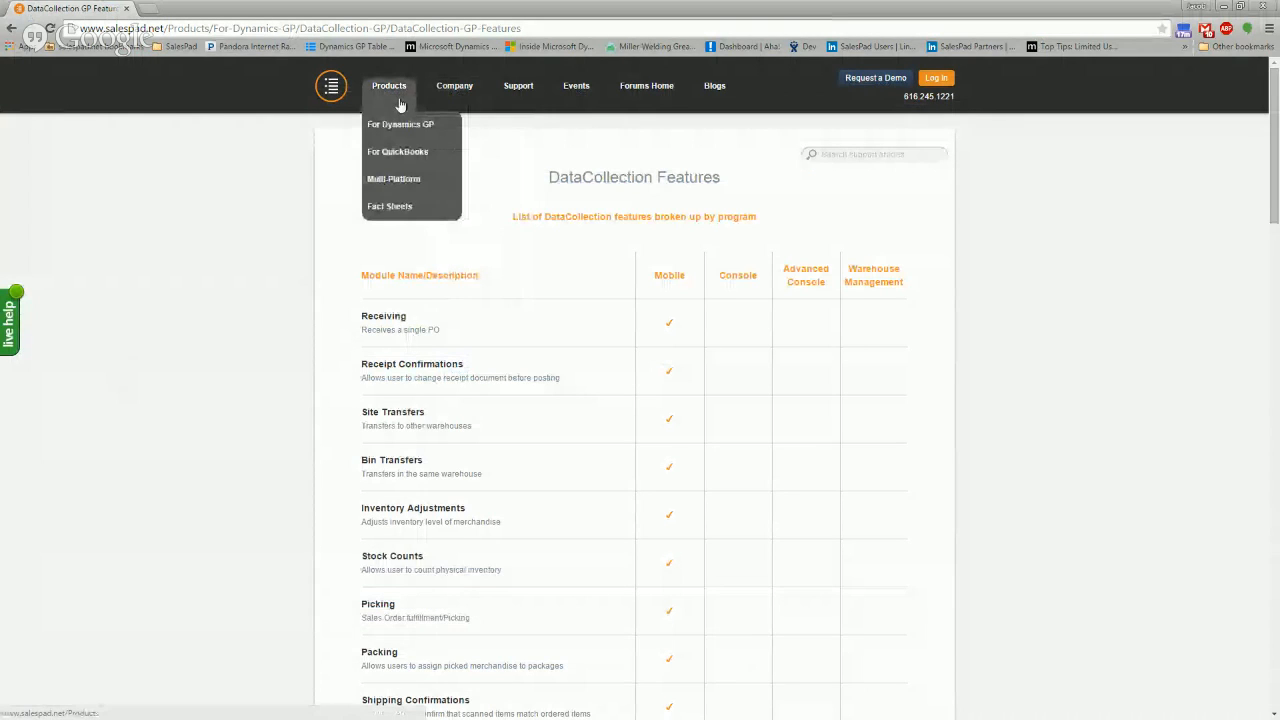
left_click(397, 138)
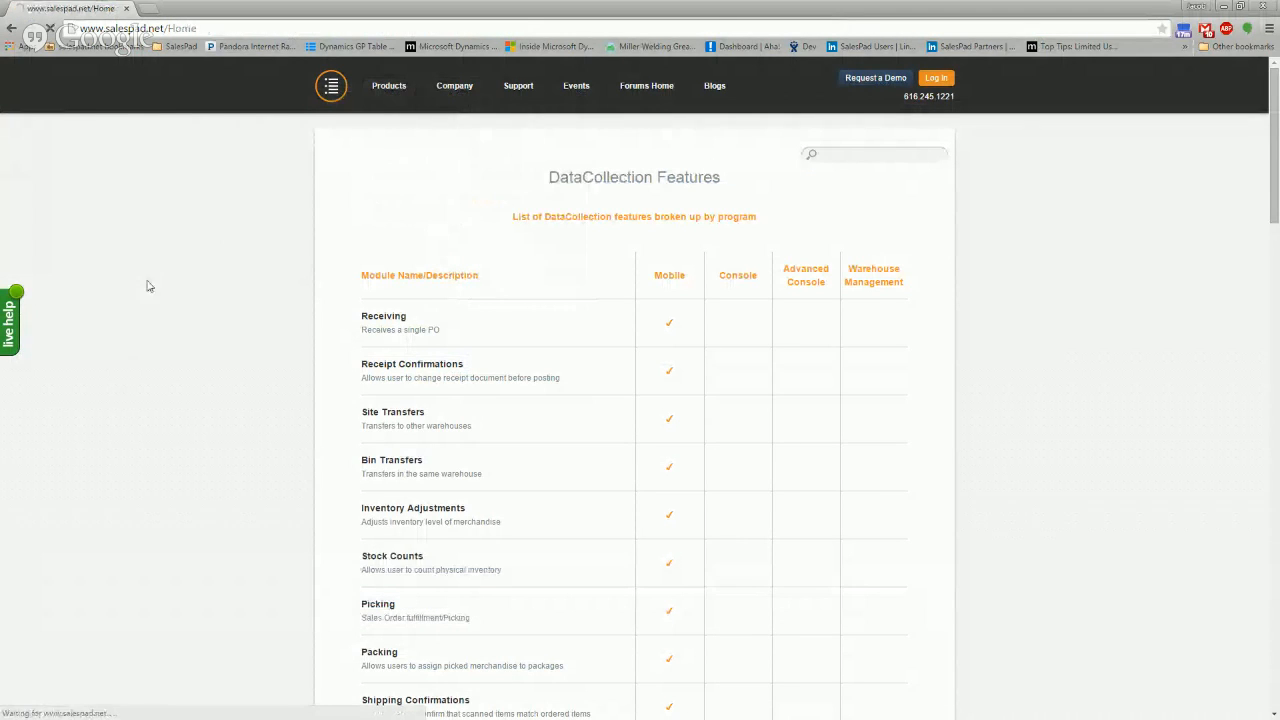
mouse_move(388, 96)
mouse_move(393, 132)
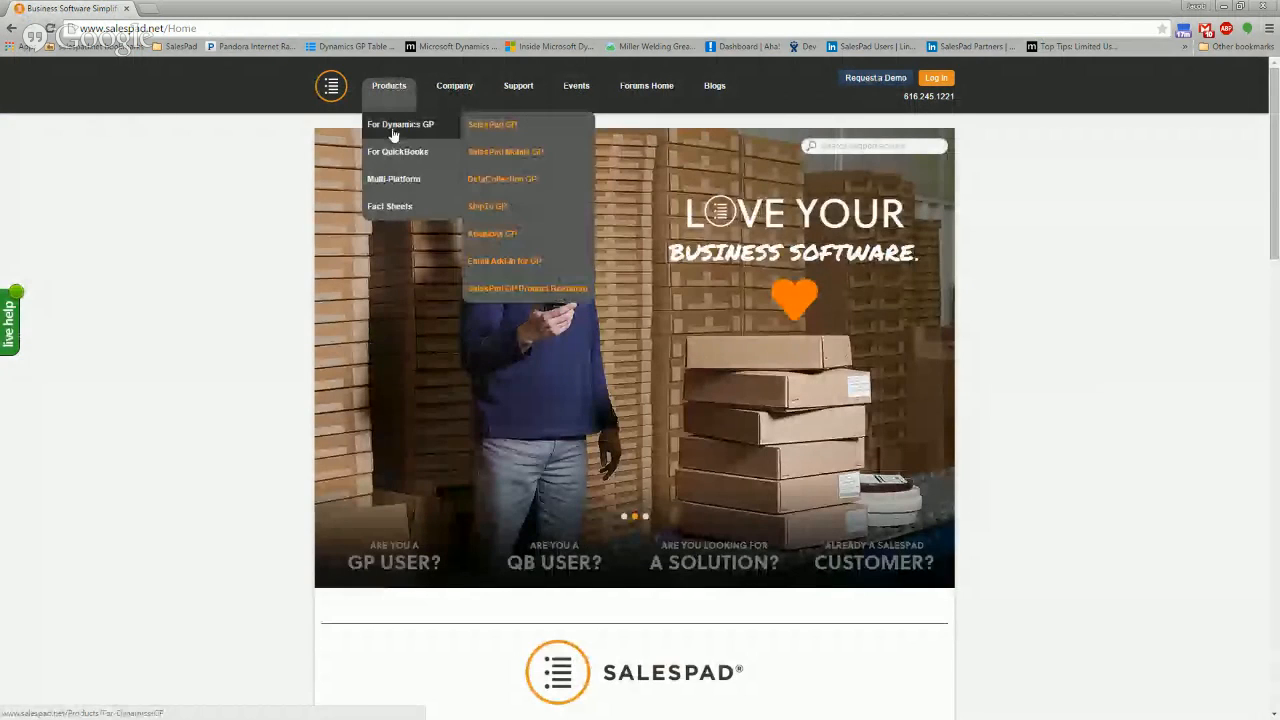
left_click(530, 182)
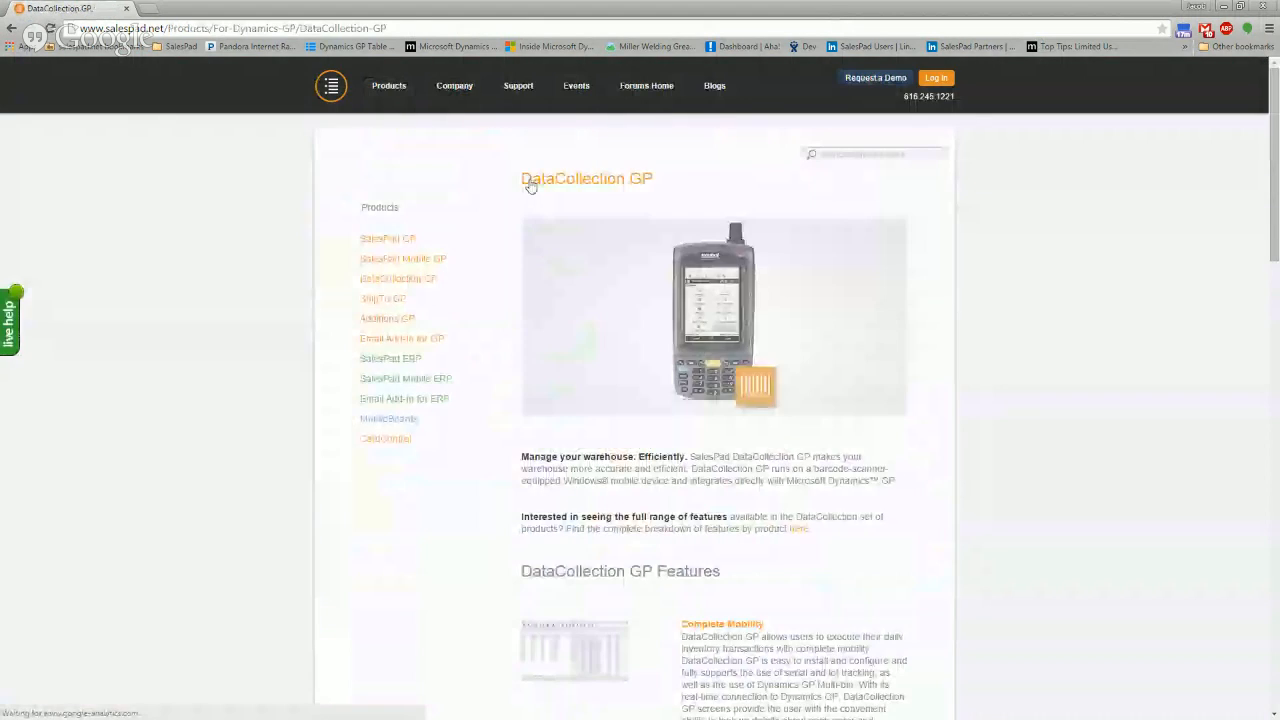
left_click(797, 531)
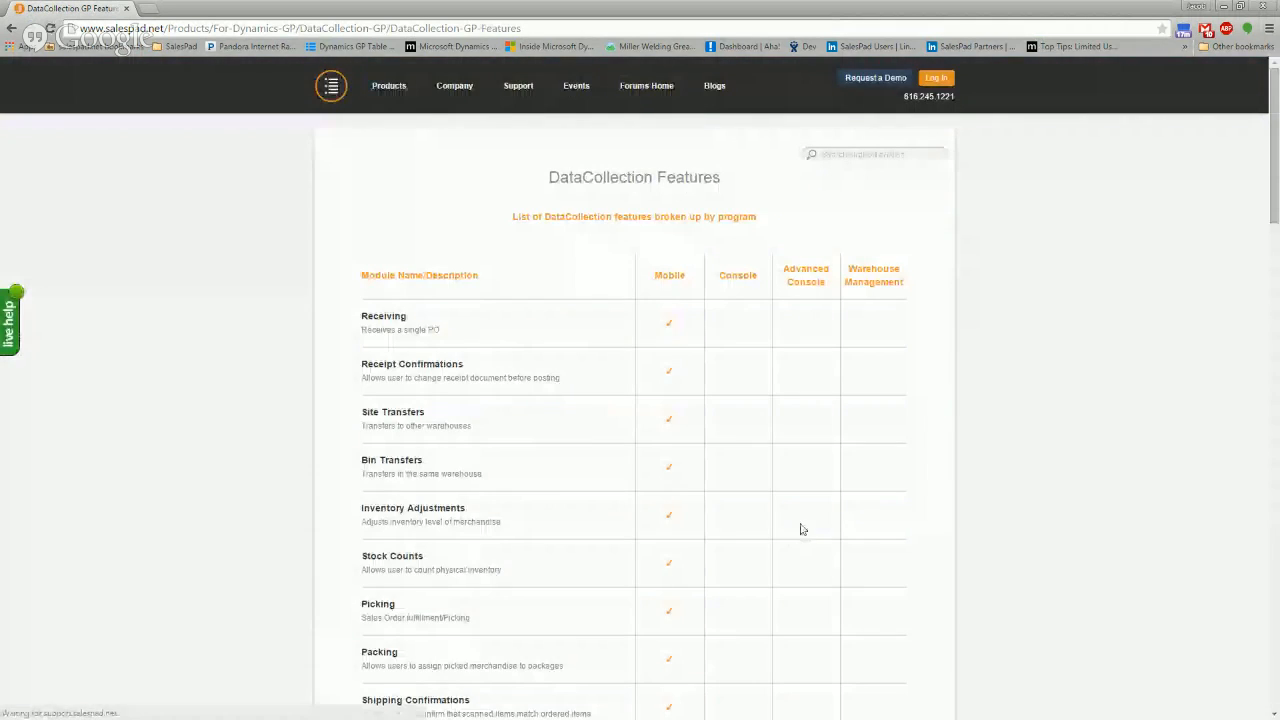
Scroll the DataCollection GP Features table, comparing Receiving through Warehouse Manager across Mobile, Console, Advanced Console and Warehouse Management
scroll(262, 310, "down", 1)
scroll(275, 319, "up", 1)
scroll(334, 323, "down", 4)
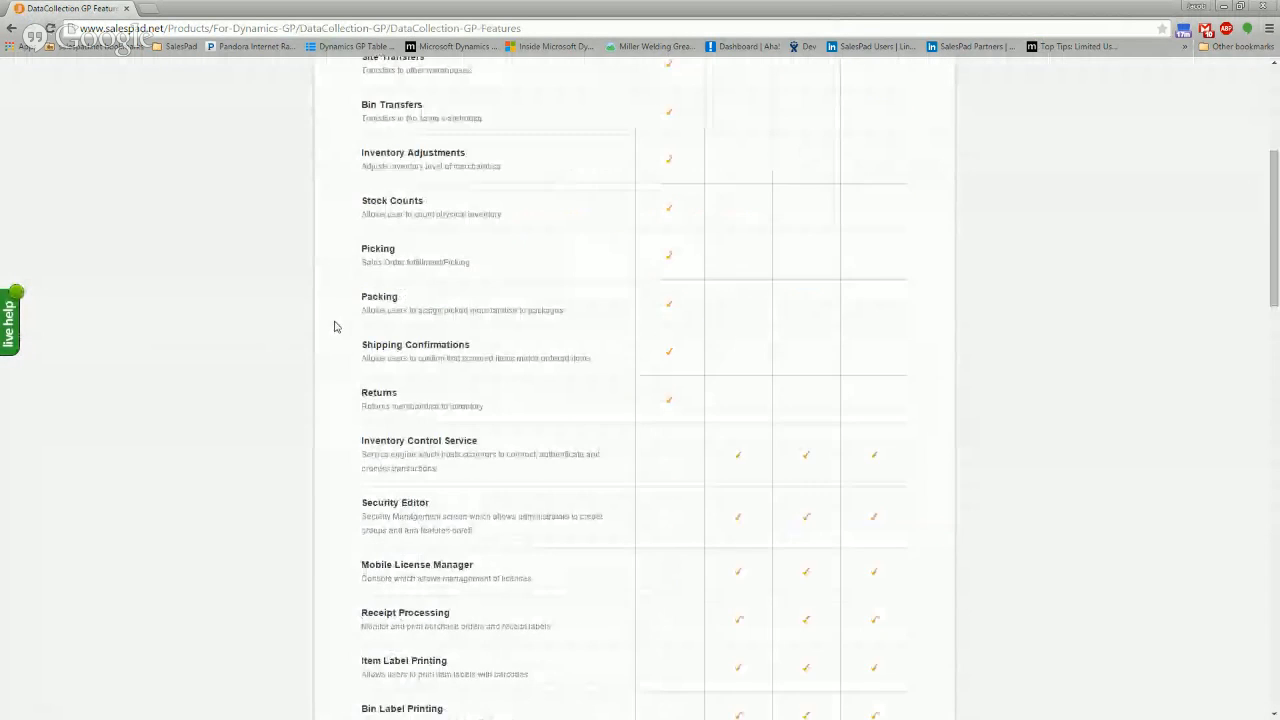
scroll(334, 323, "up", 2)
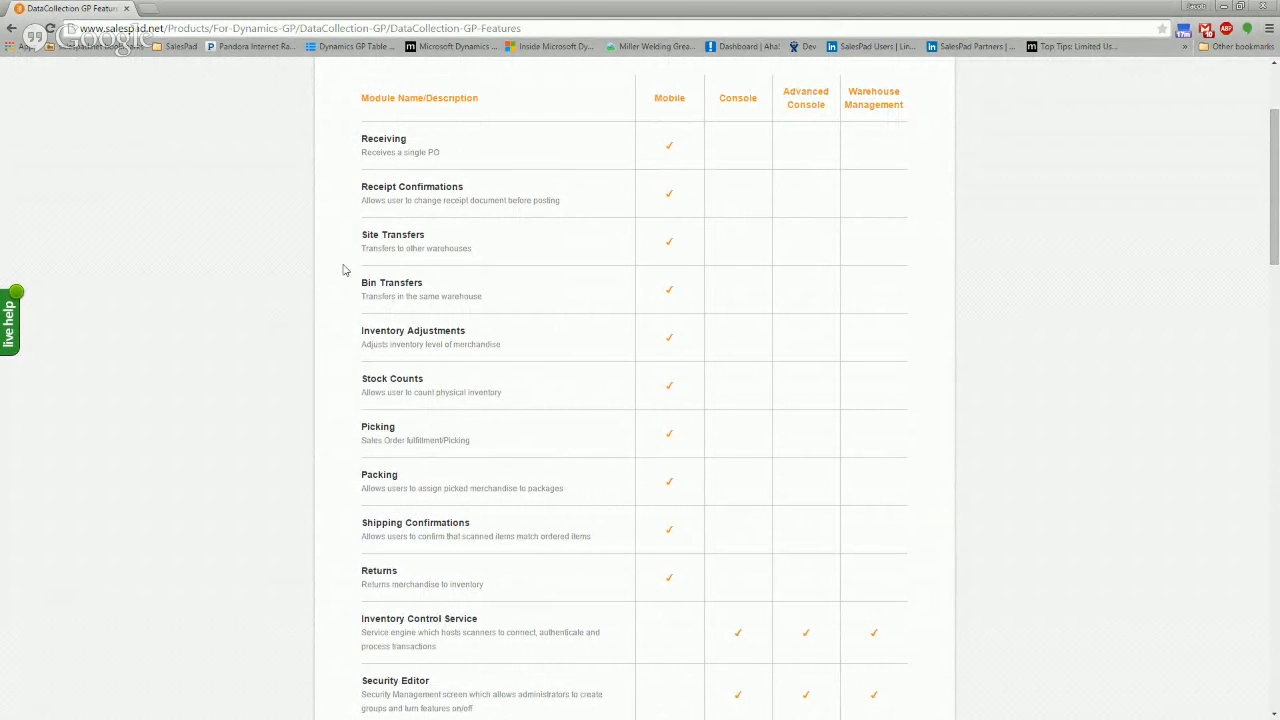
scroll(666, 277, "down", 4)
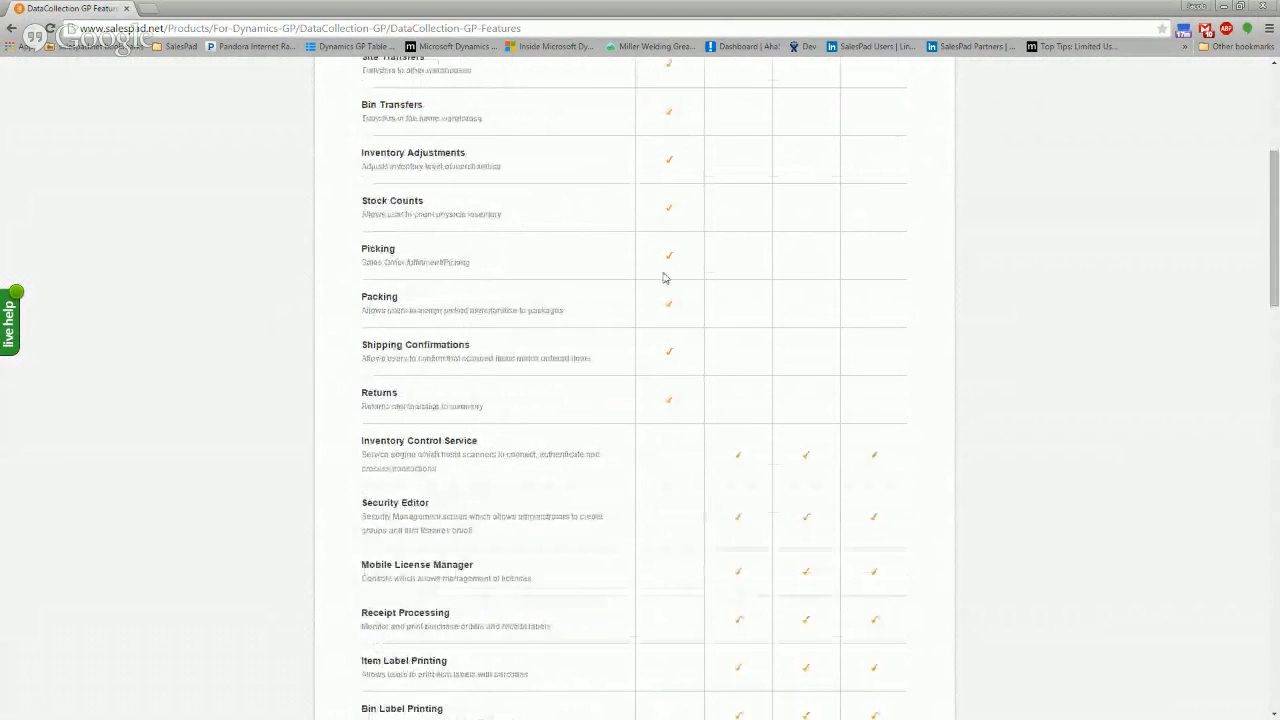
scroll(815, 261, "down", 2)
scroll(815, 261, "down", 4)
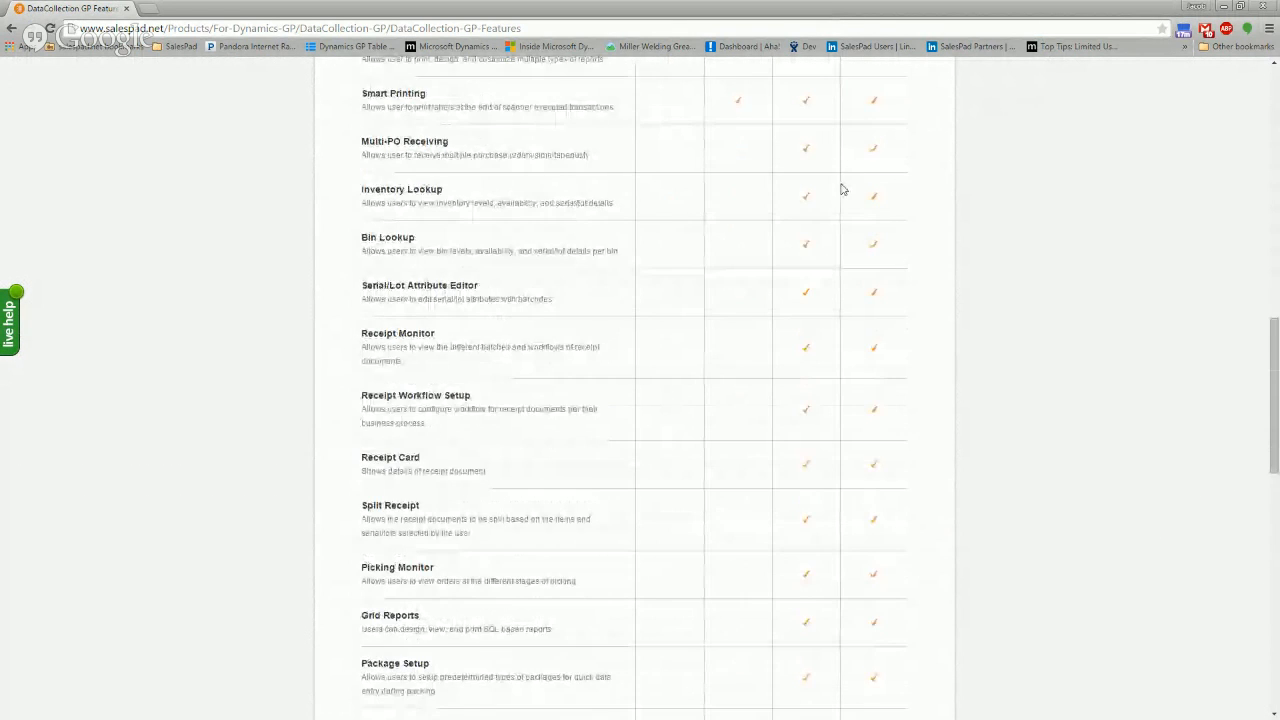
scroll(851, 157, "up", 1)
scroll(840, 209, "down", 4)
scroll(845, 285, "down", 5)
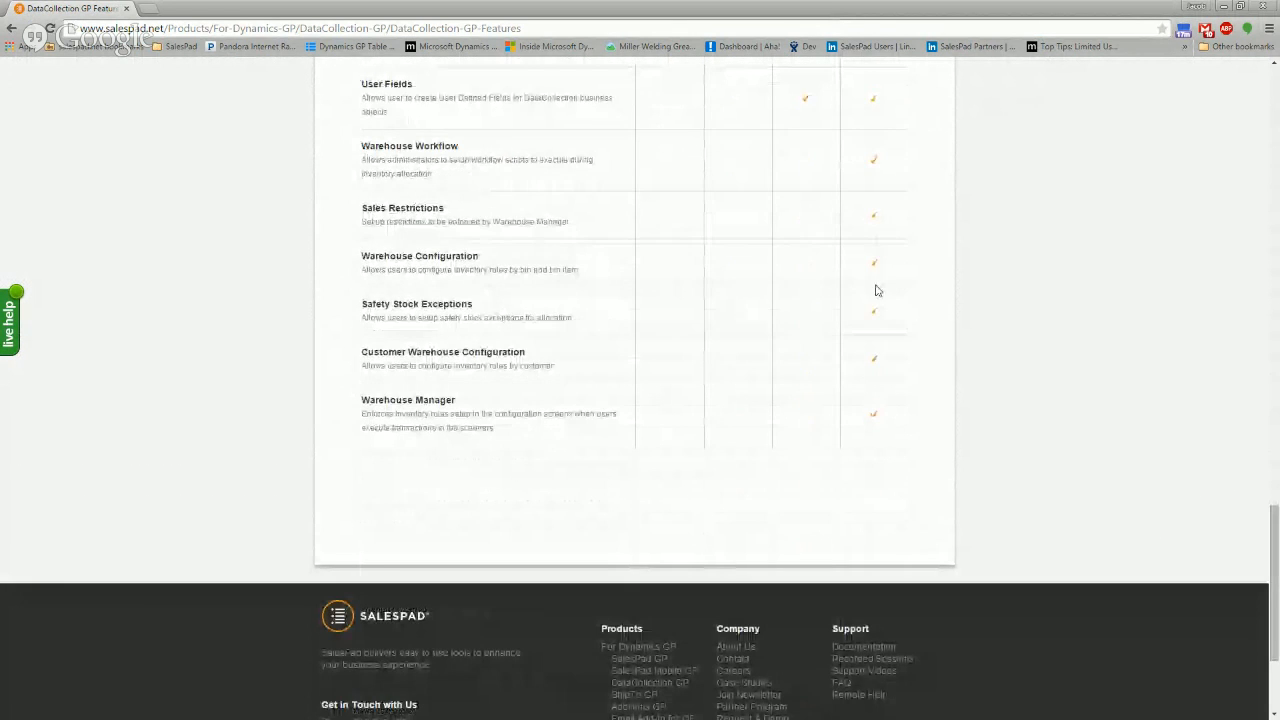
scroll(877, 380, "up", 6)
scroll(880, 378, "up", 10)
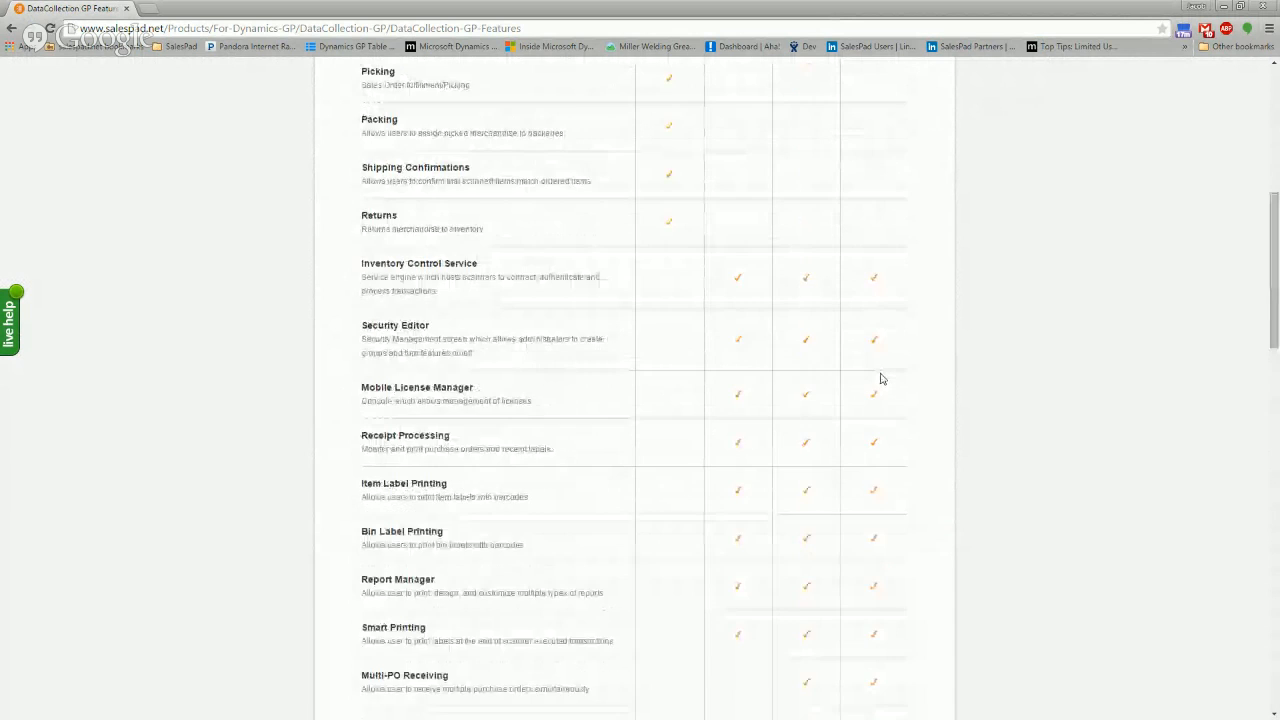